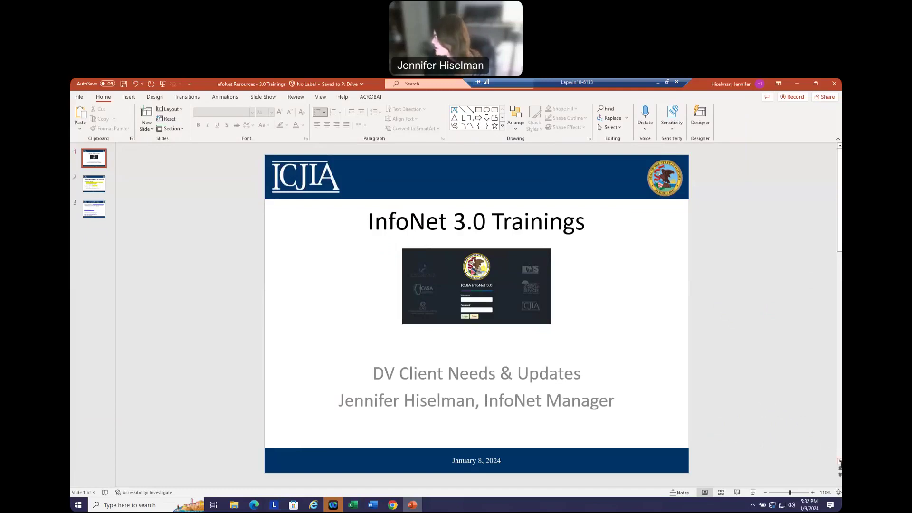
- Advance the presentation to the slide on the InfoNet Stepping Forward objectives
key(Down)
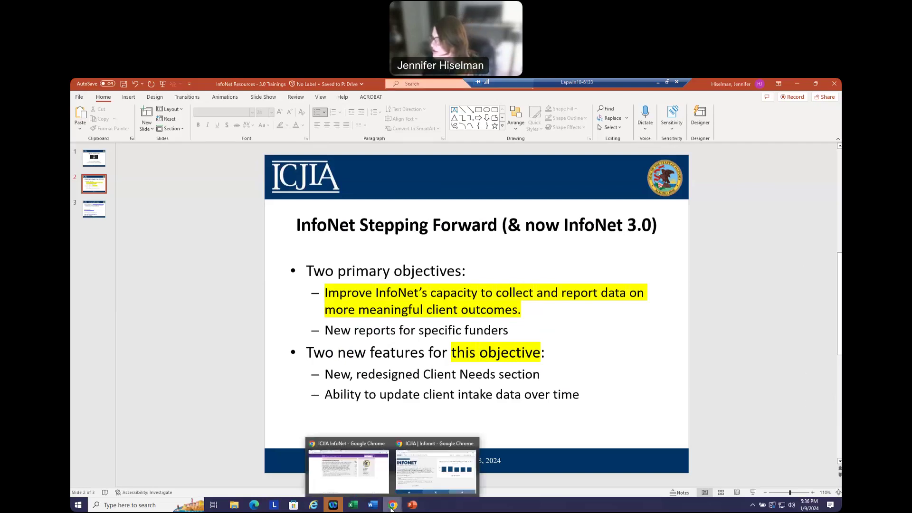
- Switch to the ICJIA InfoNet site in Chrome and open a new adult client intake
click(357, 487)
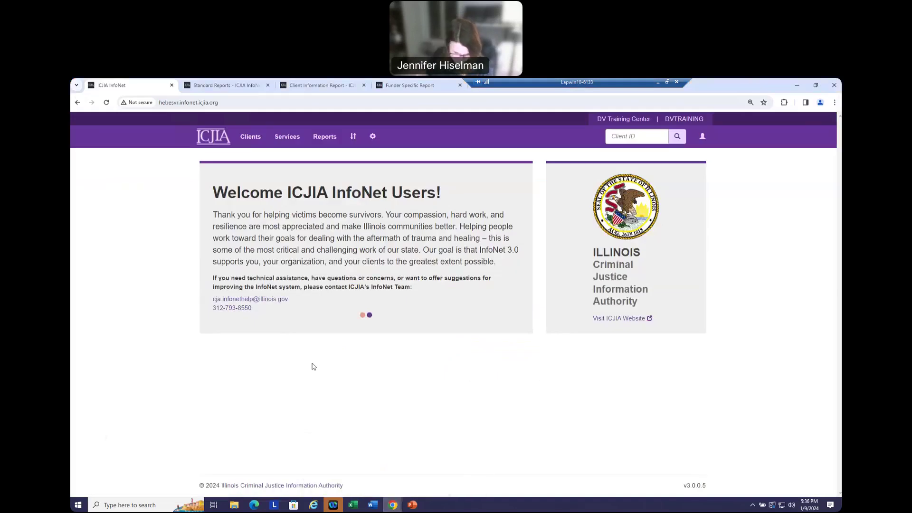
click(253, 137)
click(256, 187)
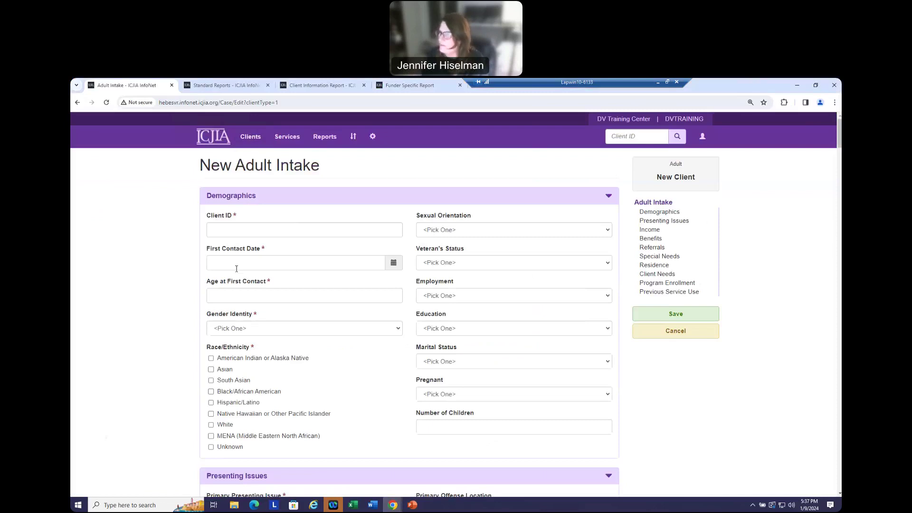
- Enter the client's ID and set the First Contact Date to 11/01/2023
click(223, 231)
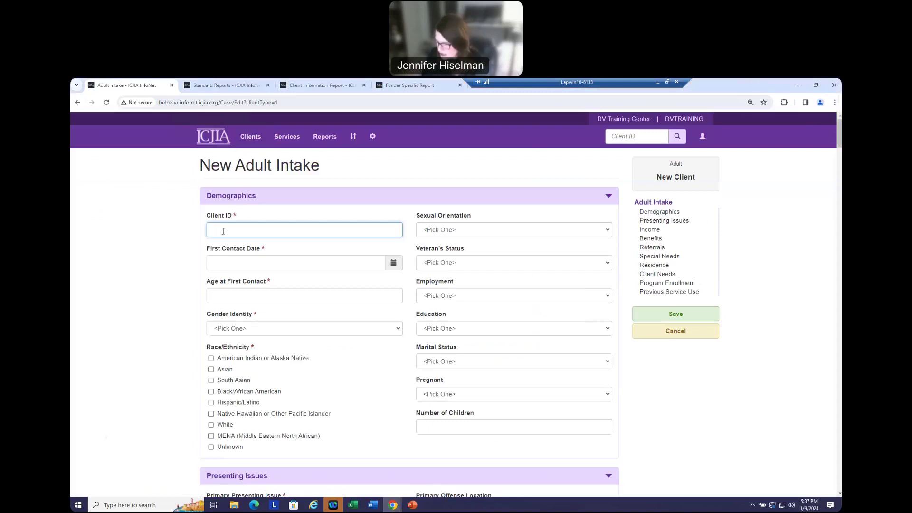
text(DVTraining)
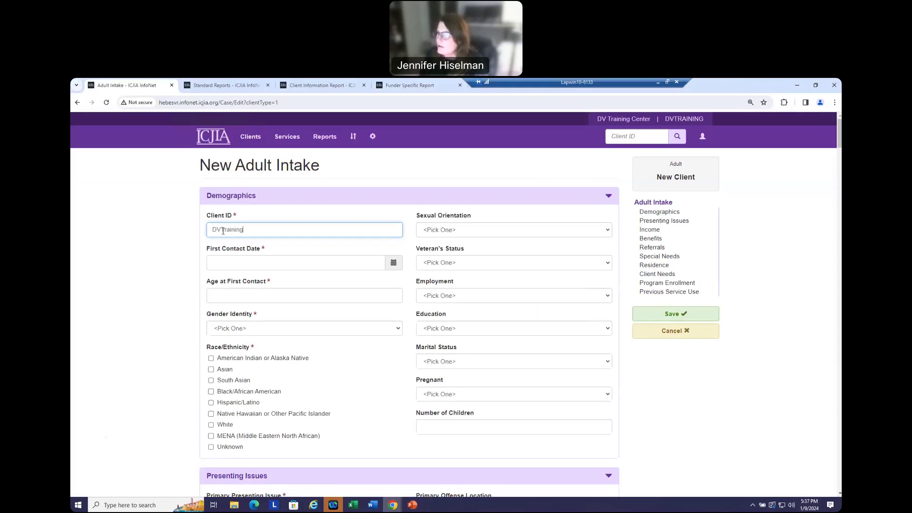
text(ISF1v)
click(227, 263)
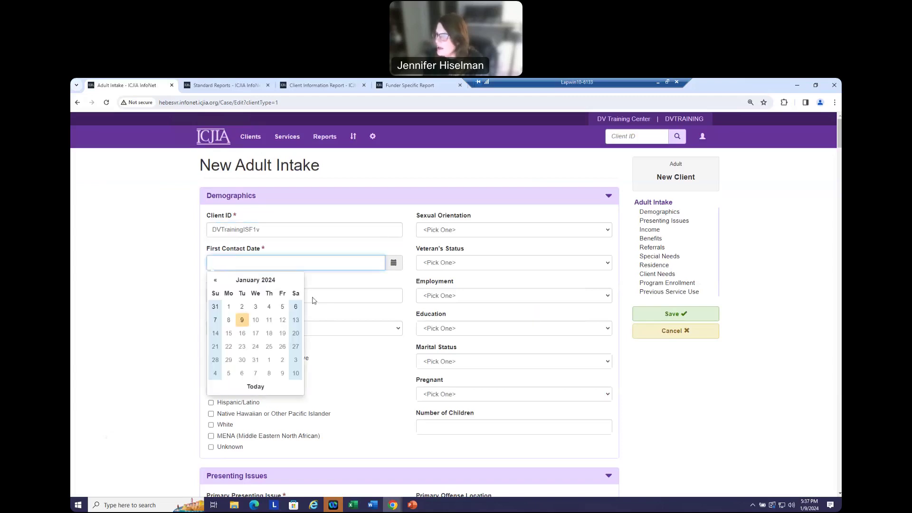
click(215, 281)
click(215, 281)
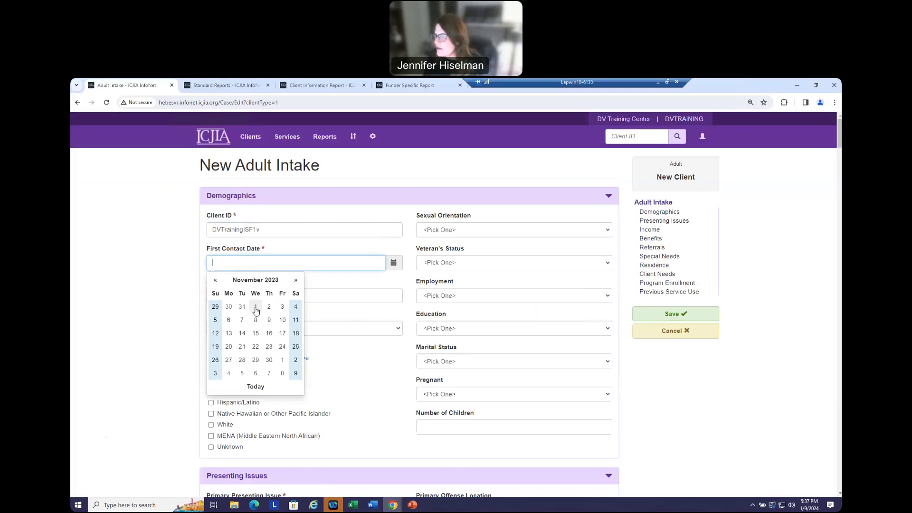
click(256, 309)
- Set Age at First Contact to 39, Gender Identity to Female and Sexual Orientation to Heterosexual/Straight
click(272, 299)
text(39)
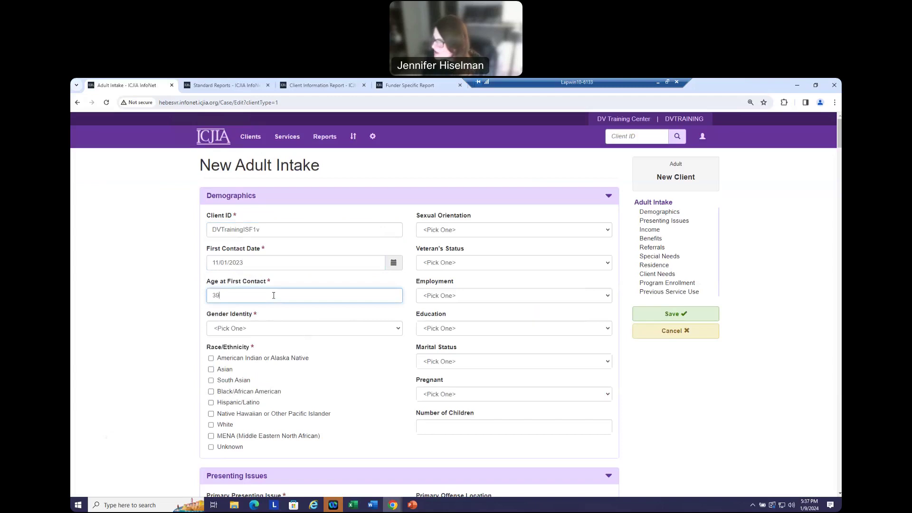
click(271, 328)
click(262, 347)
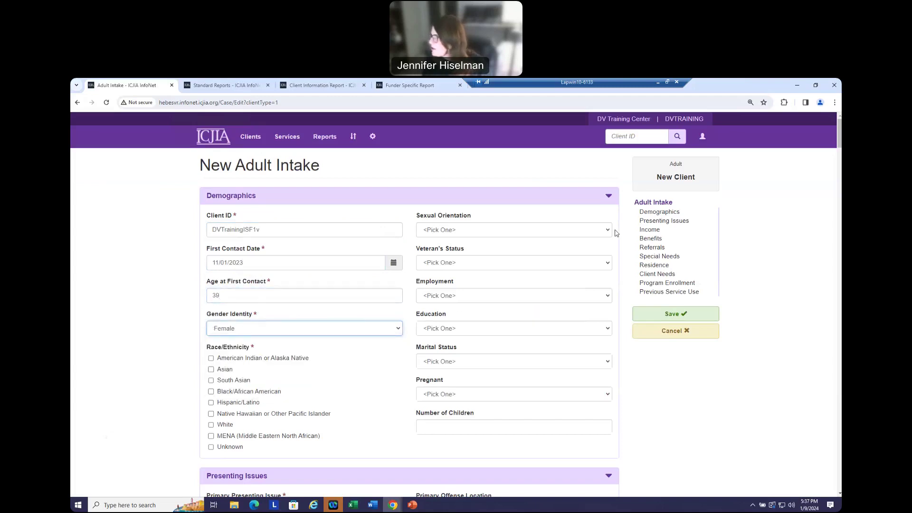
click(608, 231)
click(596, 247)
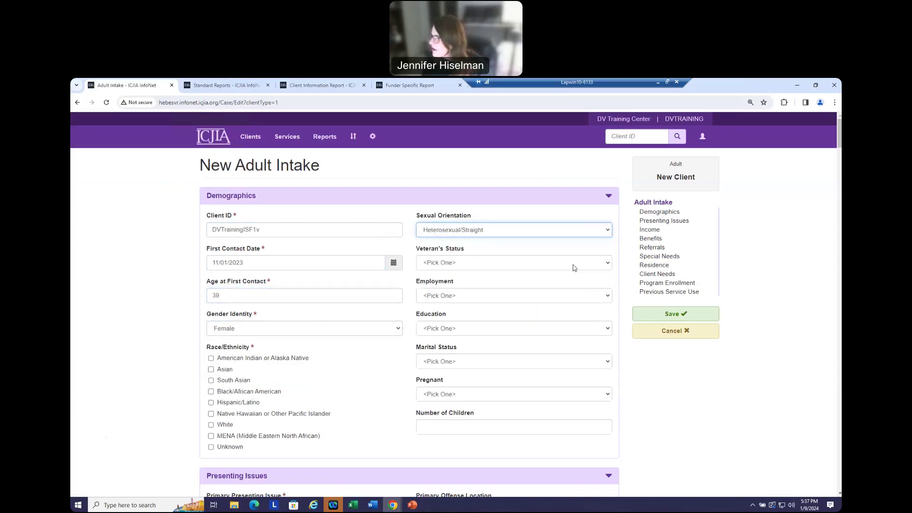
- Set Veteran's Status to No, Employment to Not Employed and Education to High School Grad
click(574, 267)
click(573, 294)
click(580, 303)
click(556, 329)
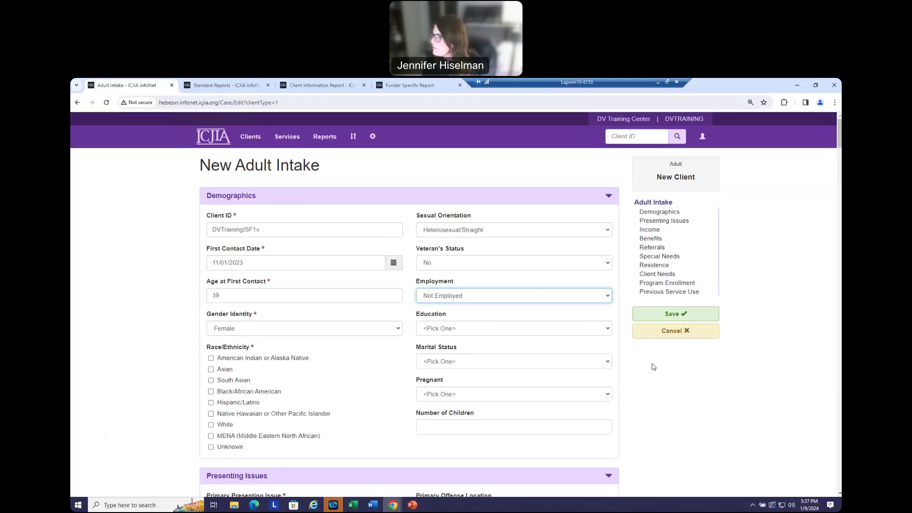
scroll(652, 366, down, 1)
click(604, 291)
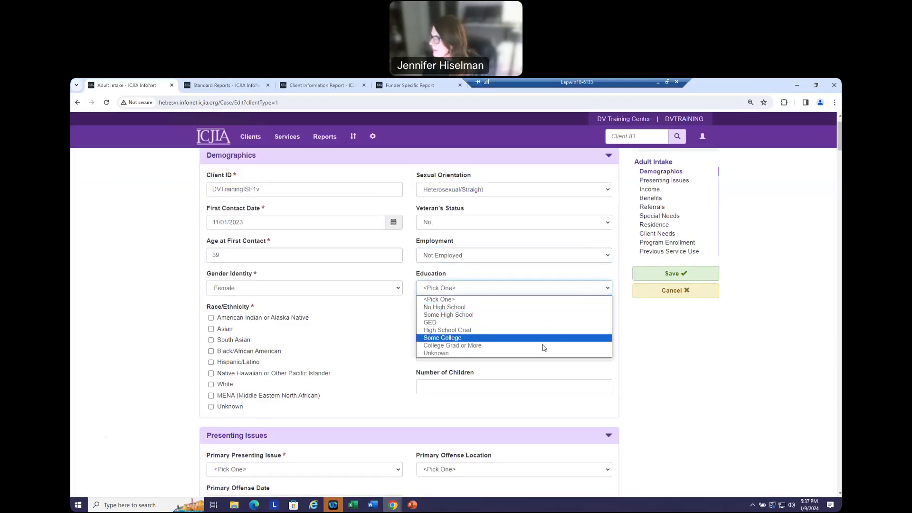
click(530, 330)
- Set Marital Status to Single, Pregnant to Yes and Number of Children to 1
click(528, 321)
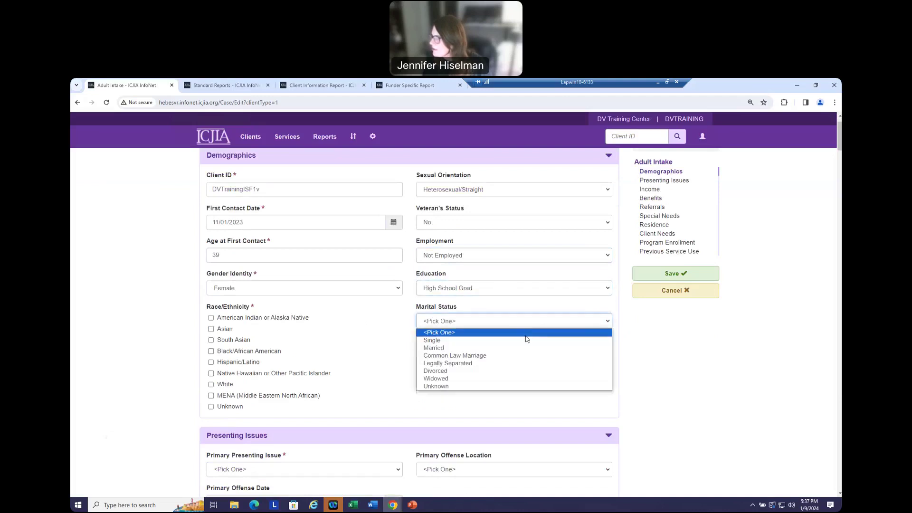
click(527, 340)
click(521, 354)
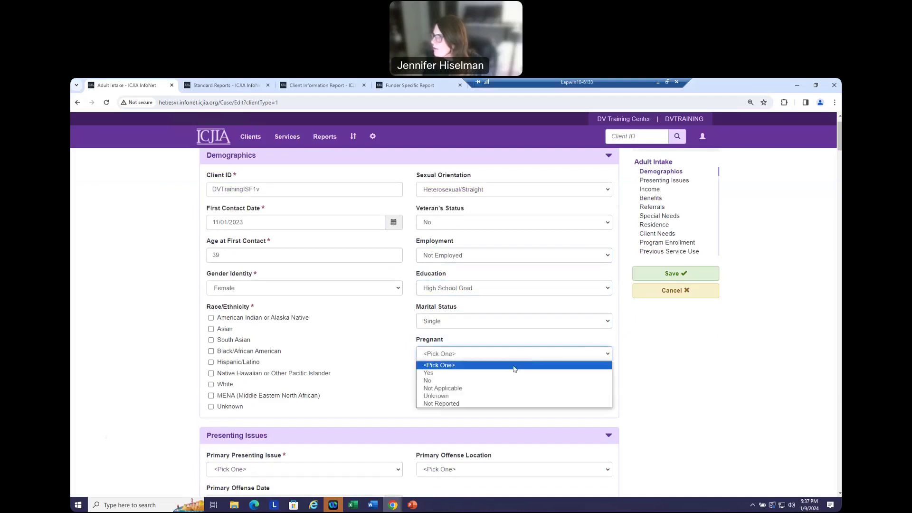
click(479, 374)
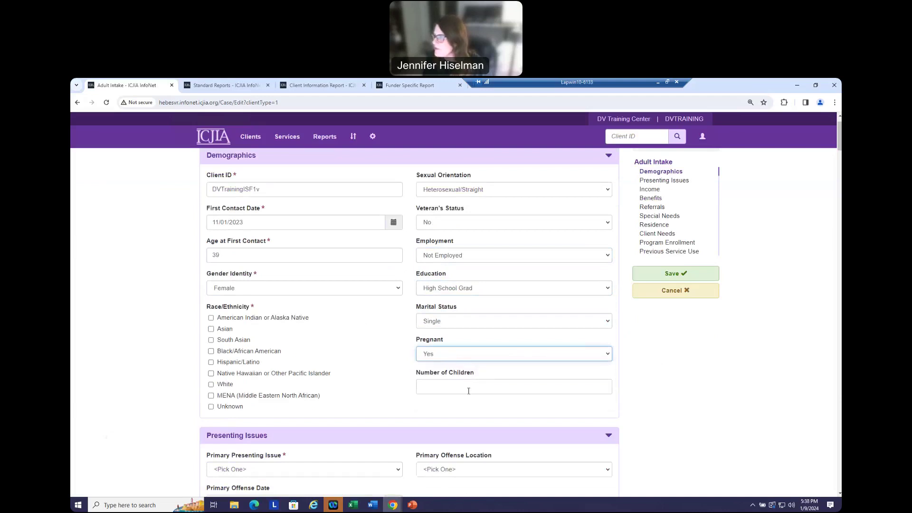
click(470, 390)
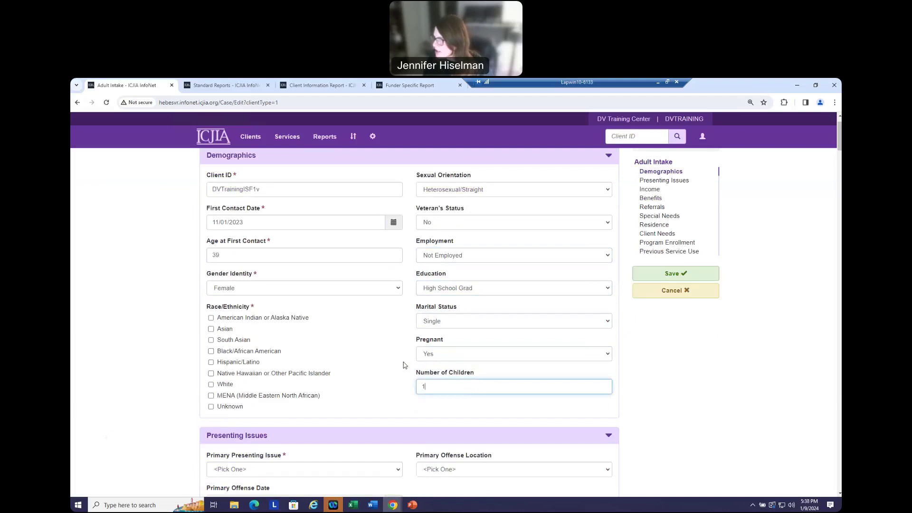
- Set the Primary Presenting Issue to Physical Domestic Violence
scroll(403, 333, down, 3)
click(398, 349)
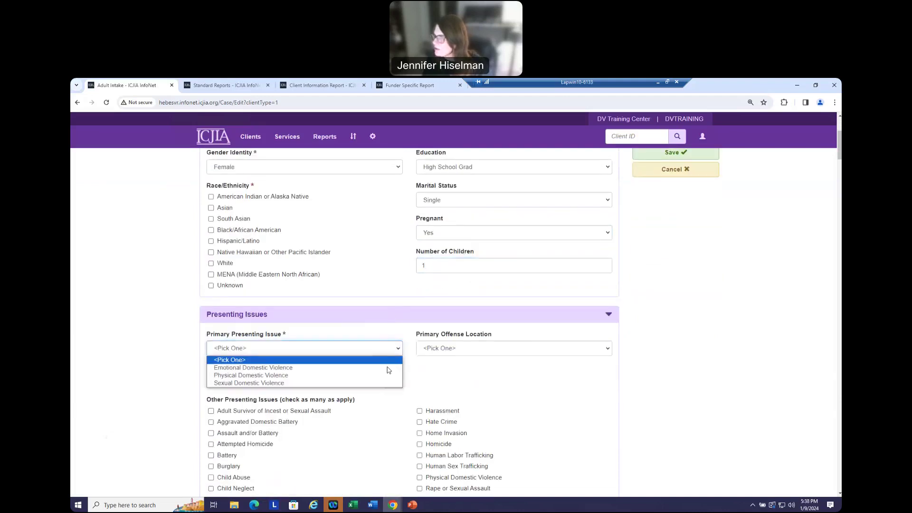
click(380, 373)
- Mark the client's income as No Financial Resources
scroll(460, 374, down, 1)
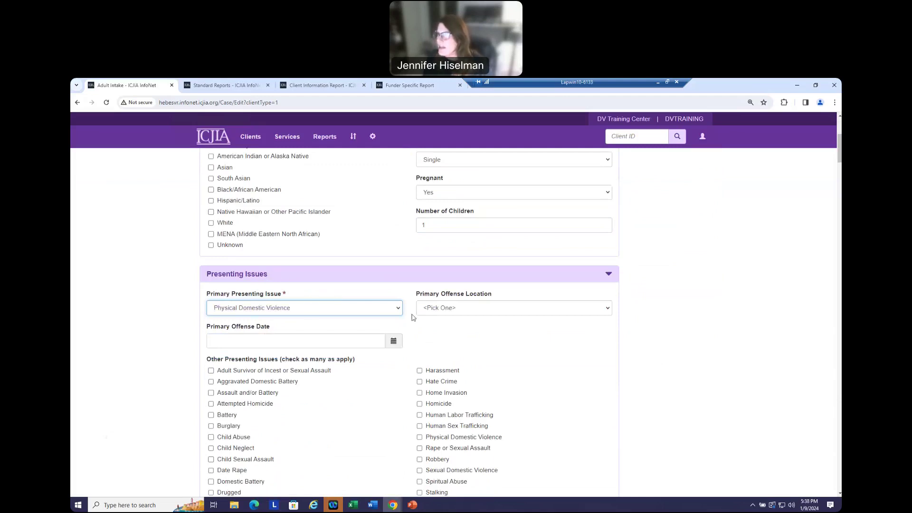
scroll(538, 361, down, 6)
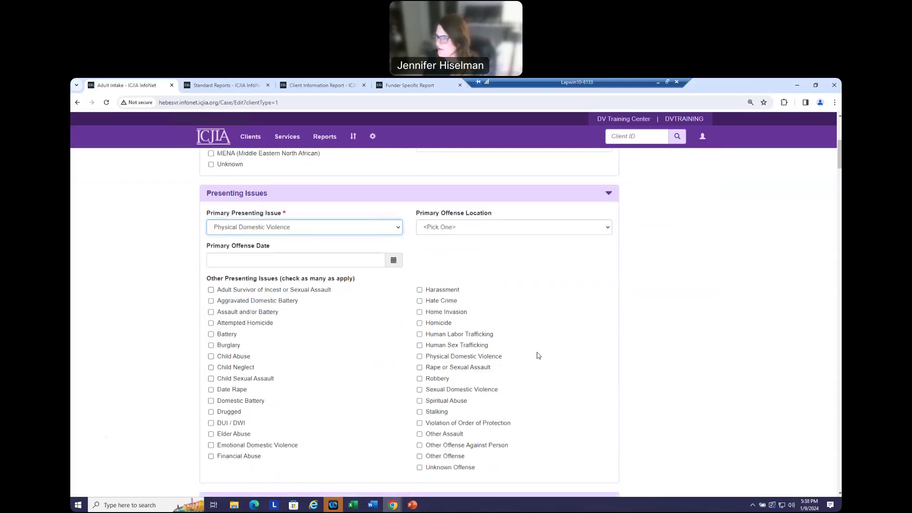
scroll(539, 354, down, 3)
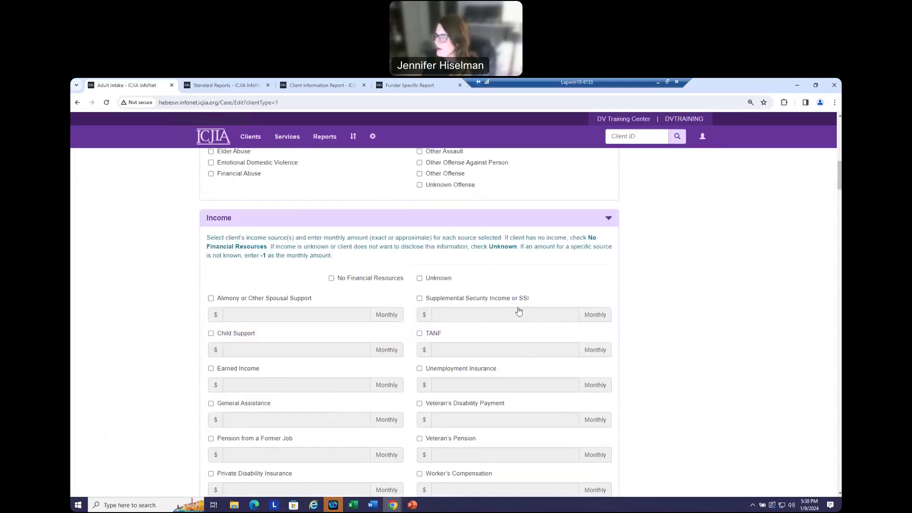
click(331, 278)
- Indicate that the client receives no non-cash benefits and has No Health Insurance
scroll(603, 270, down, 5)
scroll(603, 271, down, 4)
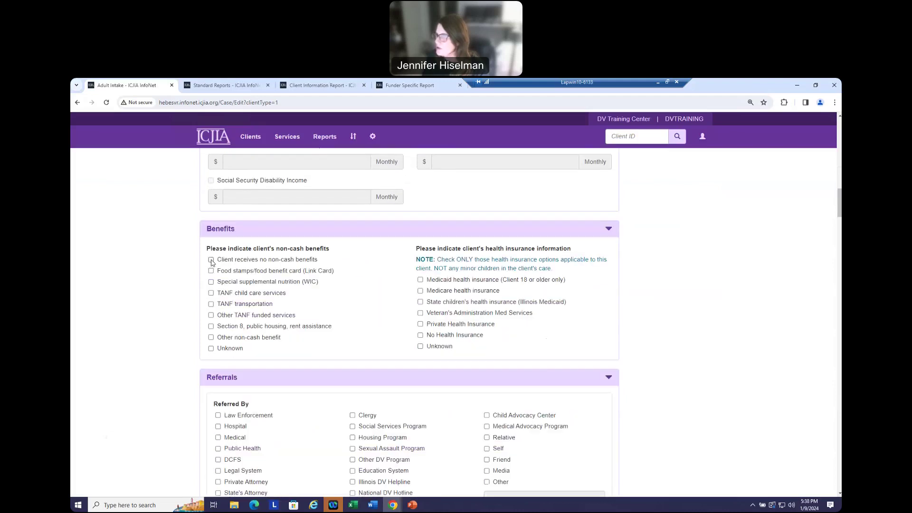
click(211, 260)
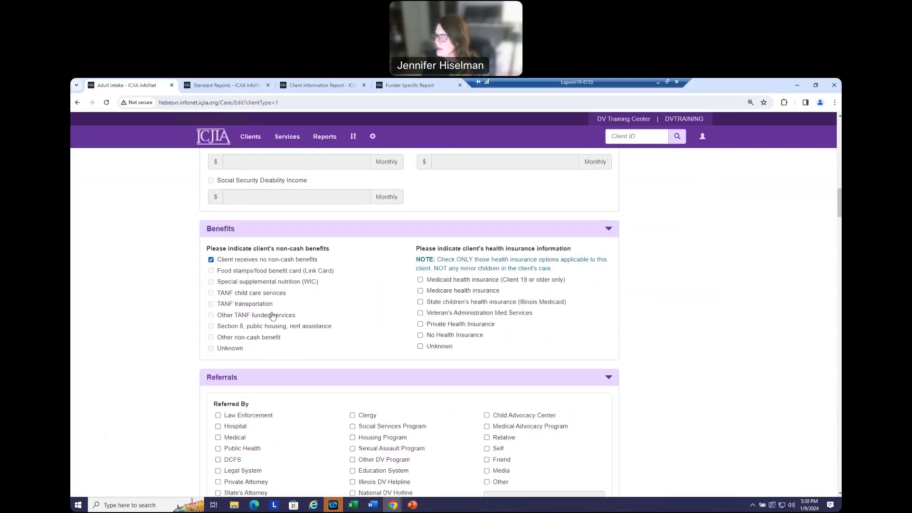
click(421, 335)
- Mark Social Services Program under Referred By in the Referrals section
scroll(375, 309, down, 4)
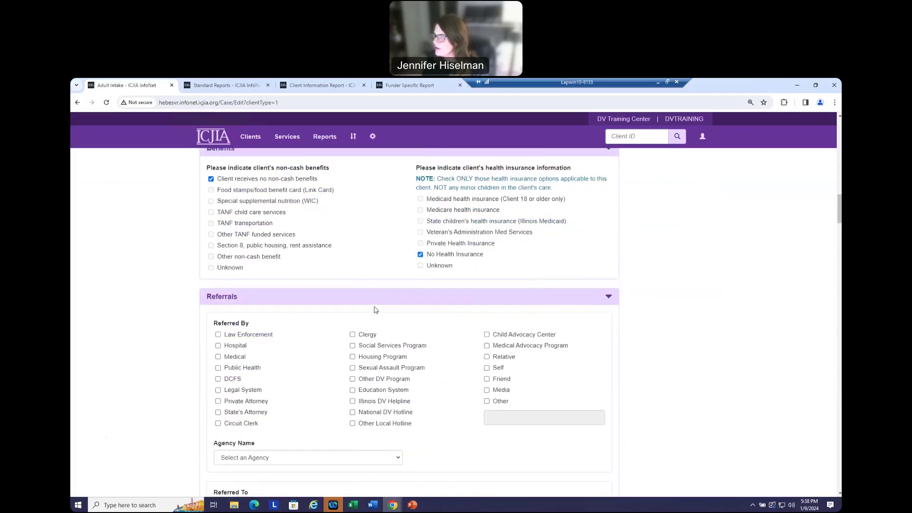
scroll(366, 285, down, 4)
scroll(359, 271, up, 5)
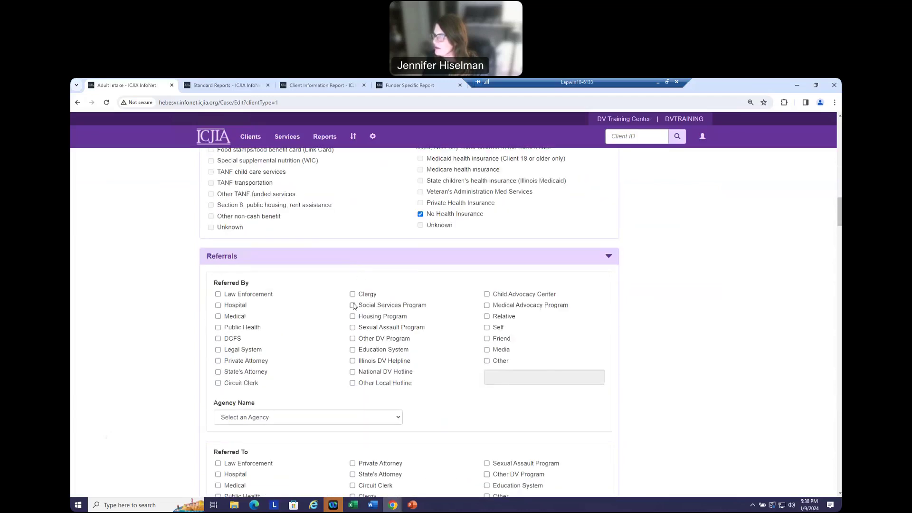
click(404, 305)
- Mark No Special Needs Indicated in the Special Needs section
scroll(443, 306, down, 2)
scroll(442, 306, down, 3)
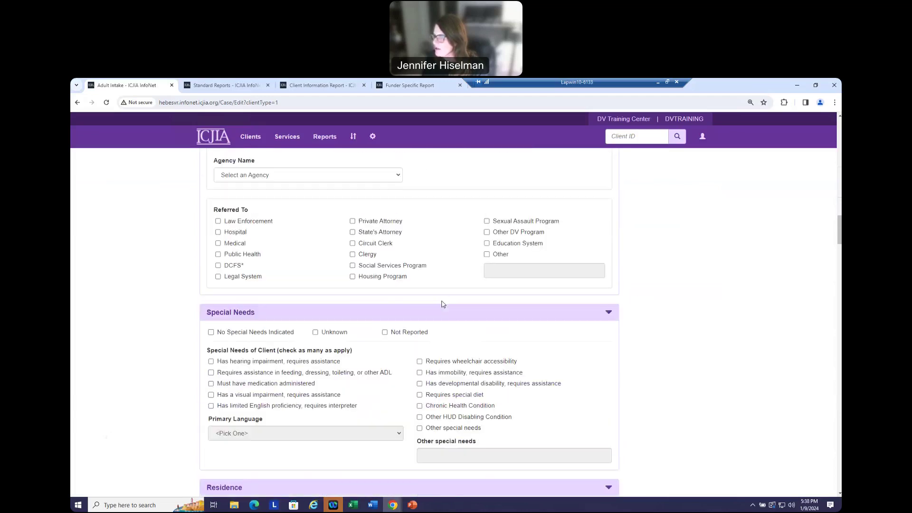
scroll(318, 298, down, 1)
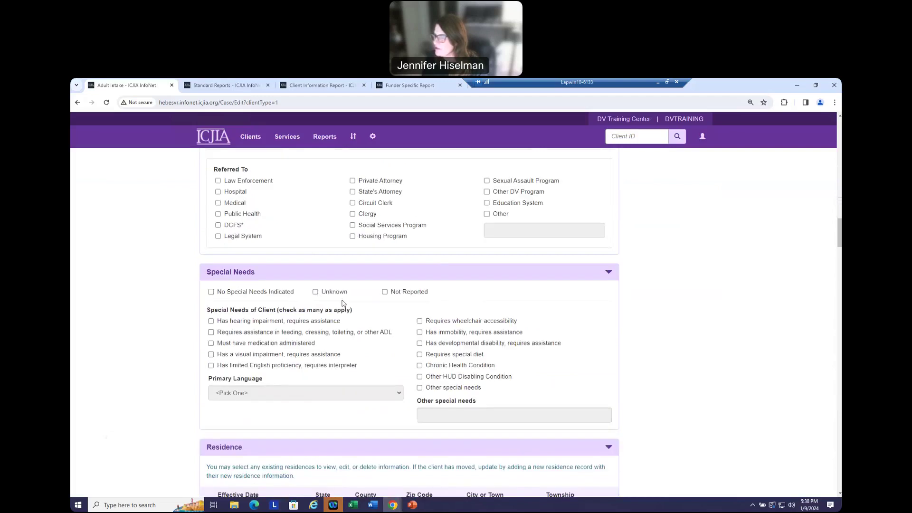
click(211, 292)
- Review the Residence section and the Client Needs categories, including the Continuing / New need column for Safety, Housing and Other Fundamental Needs
scroll(381, 328, down, 3)
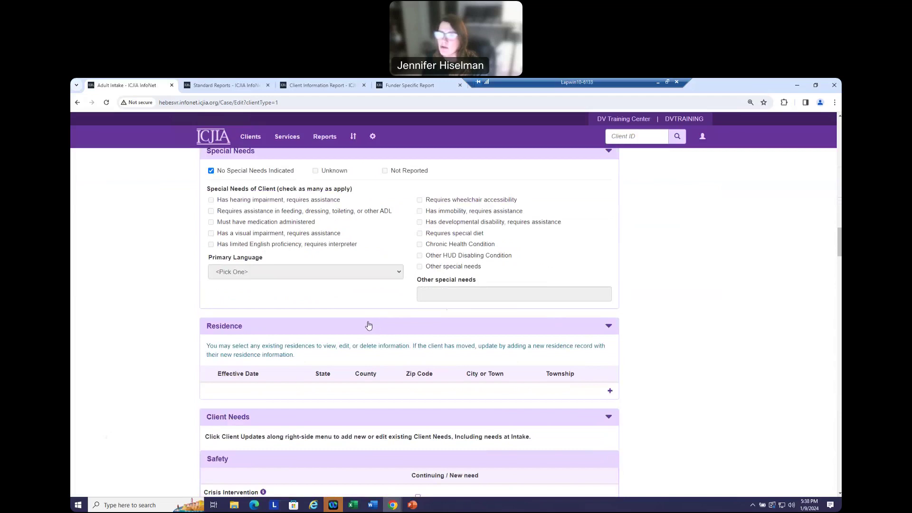
scroll(654, 328, down, 1)
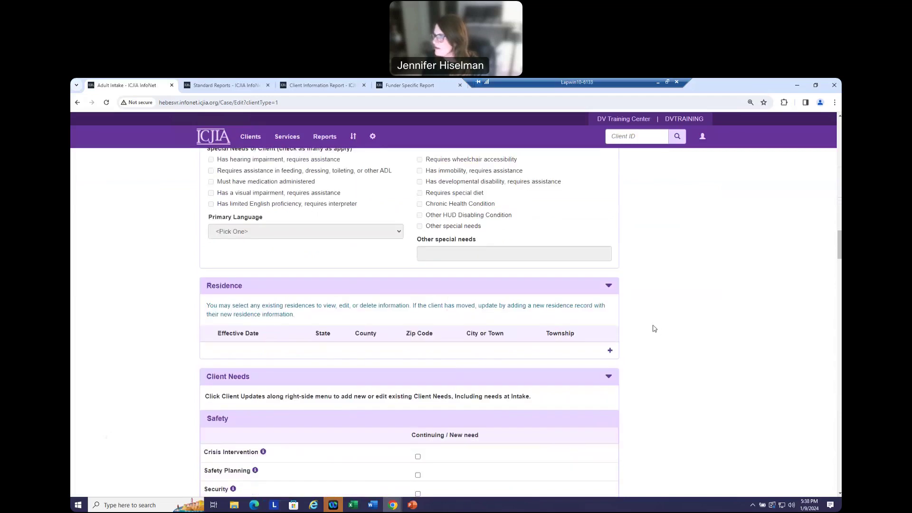
scroll(654, 328, down, 1)
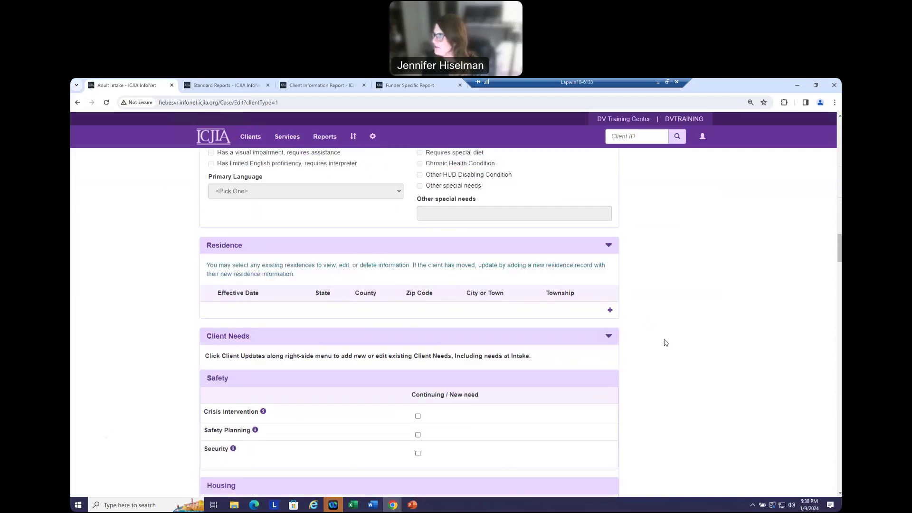
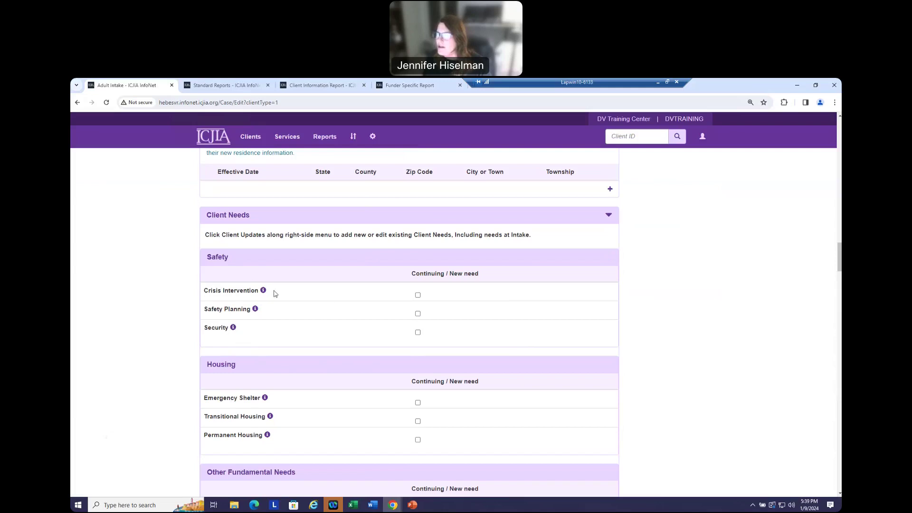
mouse_move(264, 294)
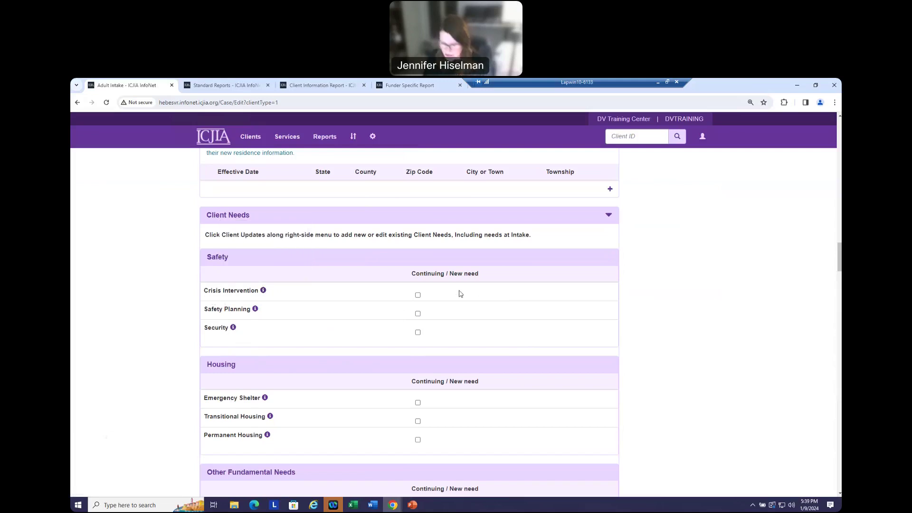
scroll(458, 294, down, 1)
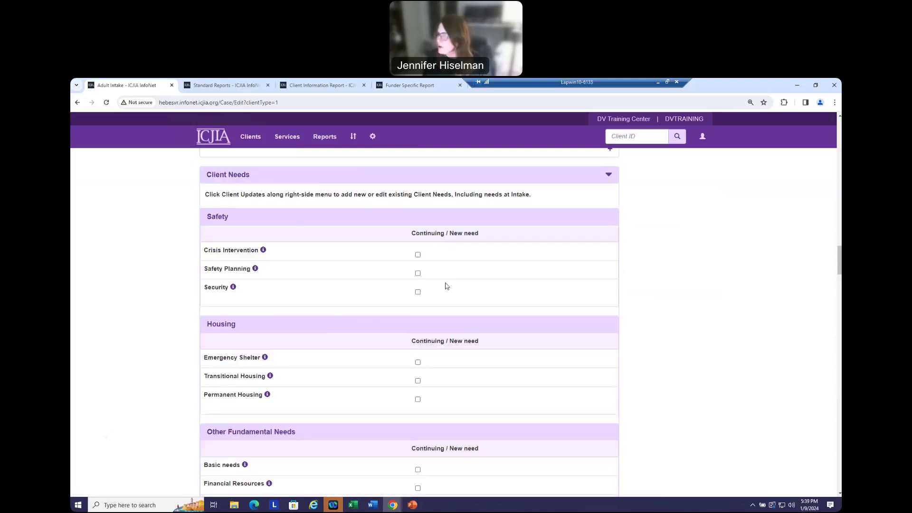
scroll(460, 296, down, 1)
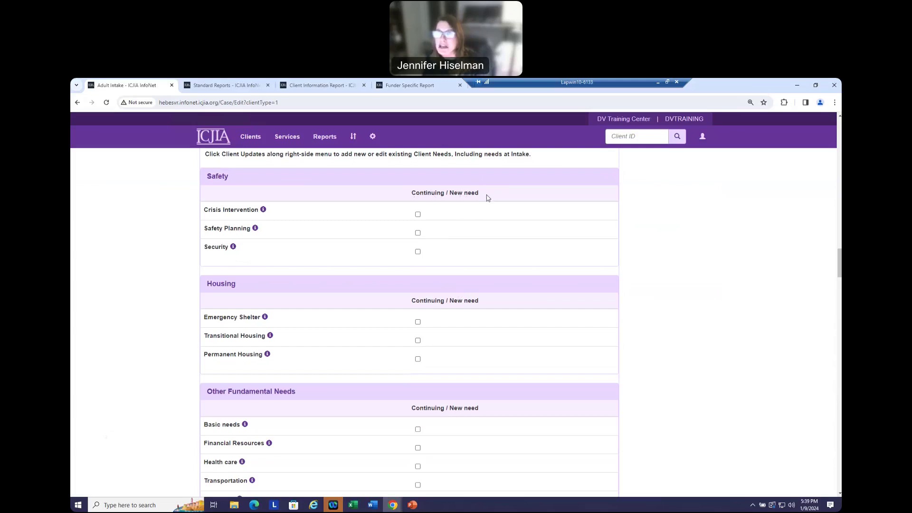
drag(411, 192, 479, 194)
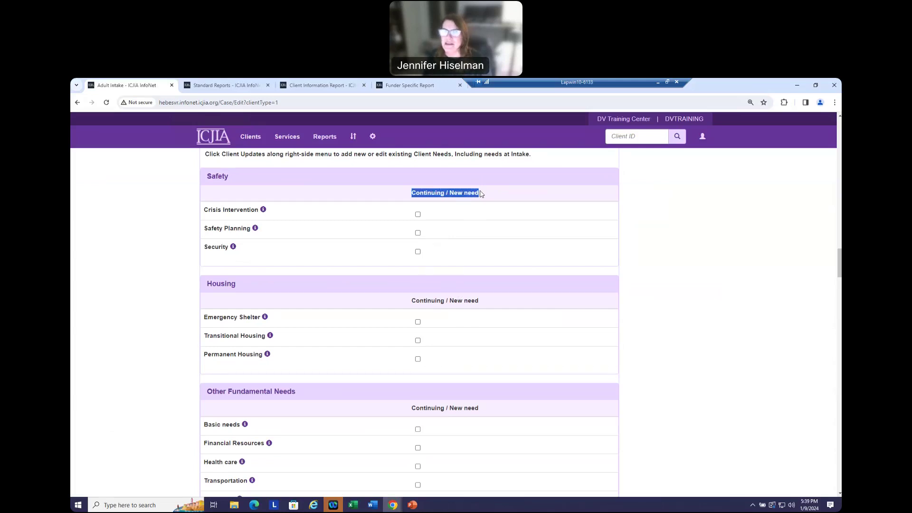
click(409, 195)
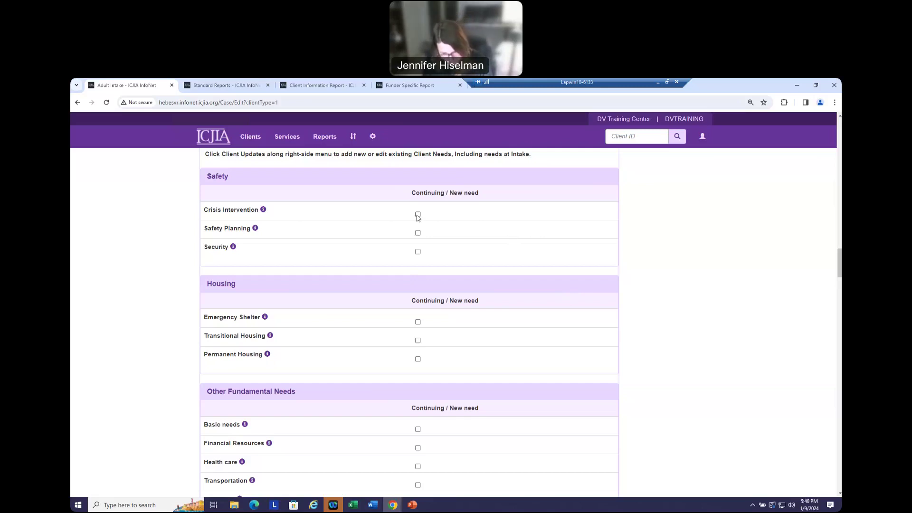
- Mark Crisis Intervention and Safety Planning as continuing/new needs in the Safety group of Client Needs
click(417, 214)
click(418, 214)
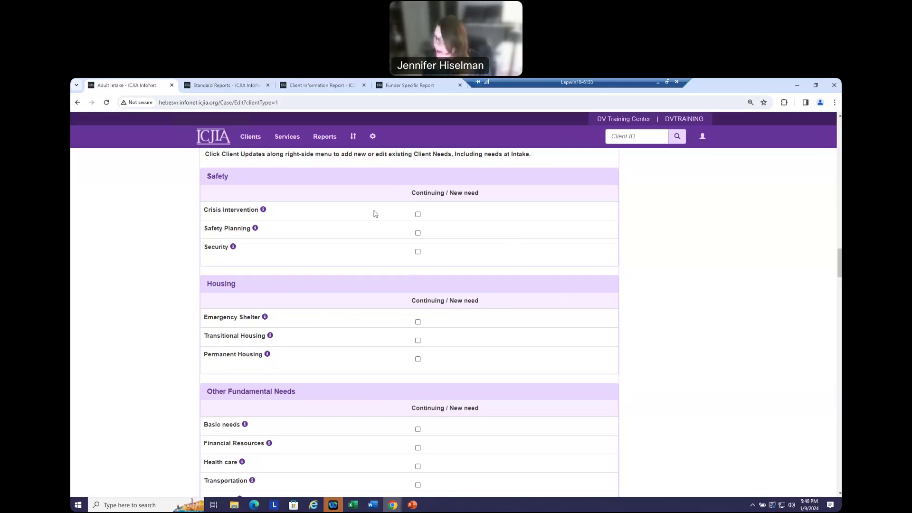
scroll(526, 235, up, 2)
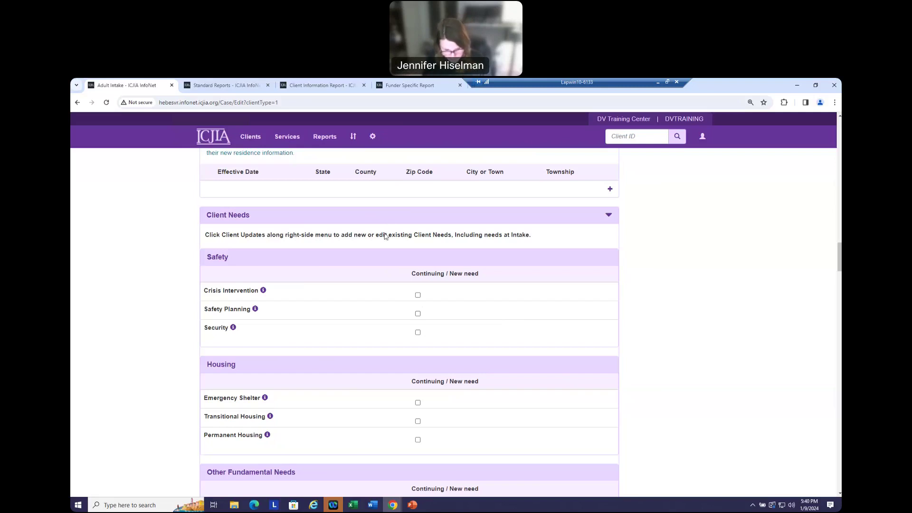
scroll(298, 361, down, 1)
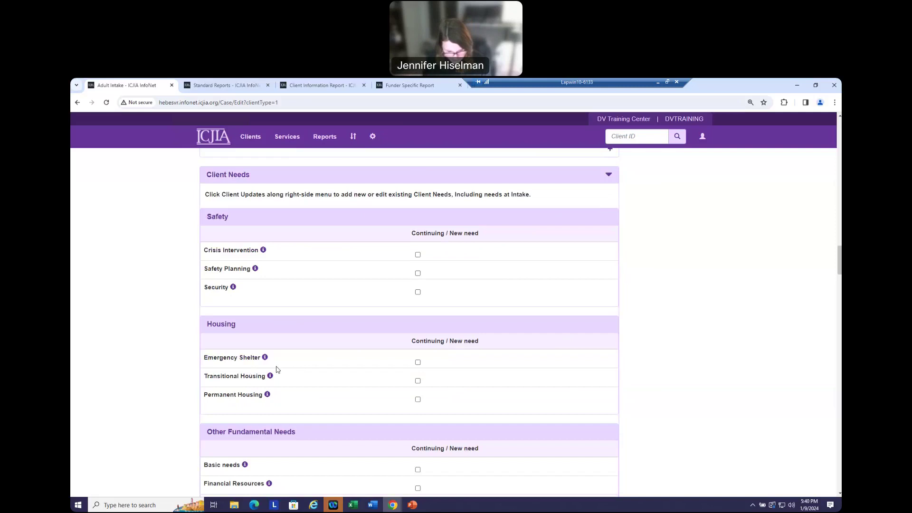
scroll(278, 369, down, 1)
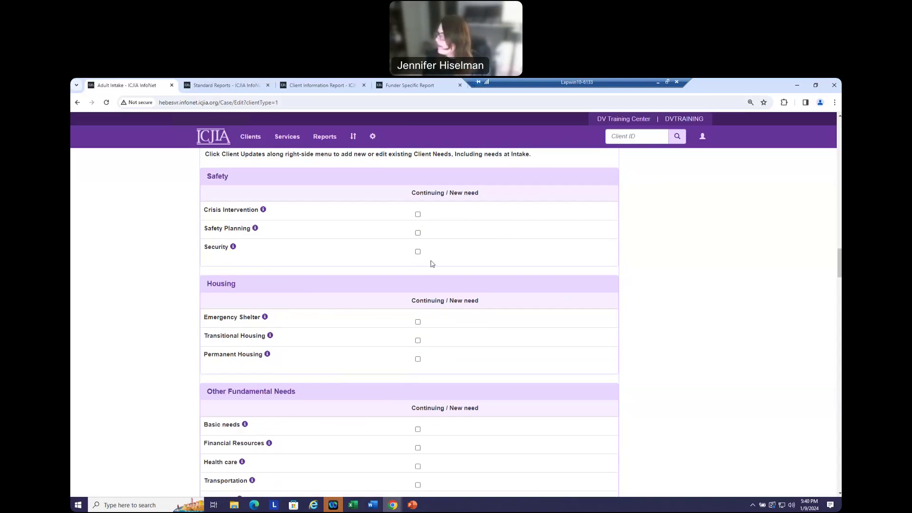
click(418, 215)
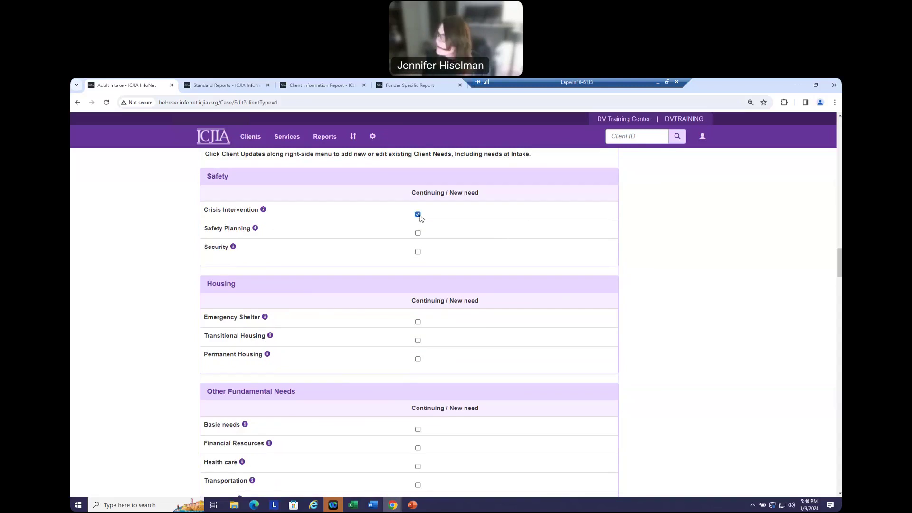
click(418, 233)
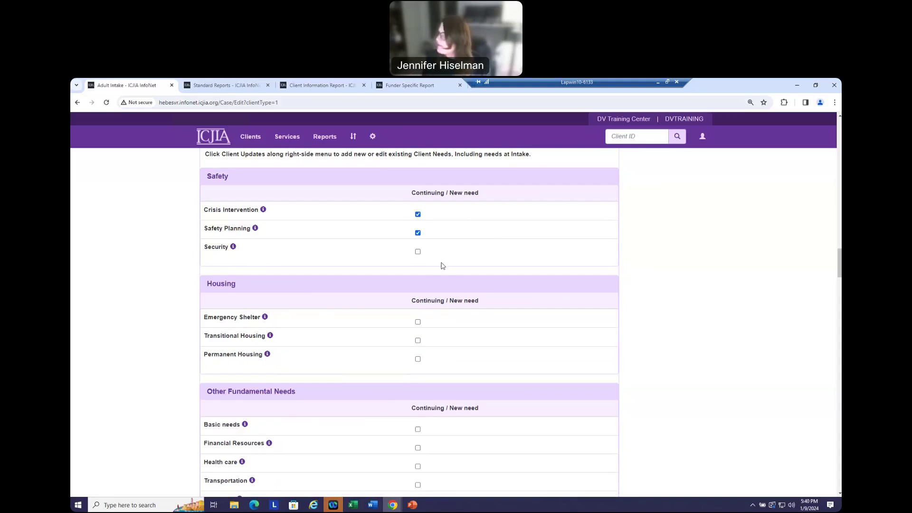
- Mark Health care as a continuing/new need under Other Fundamental Needs
scroll(443, 265, down, 3)
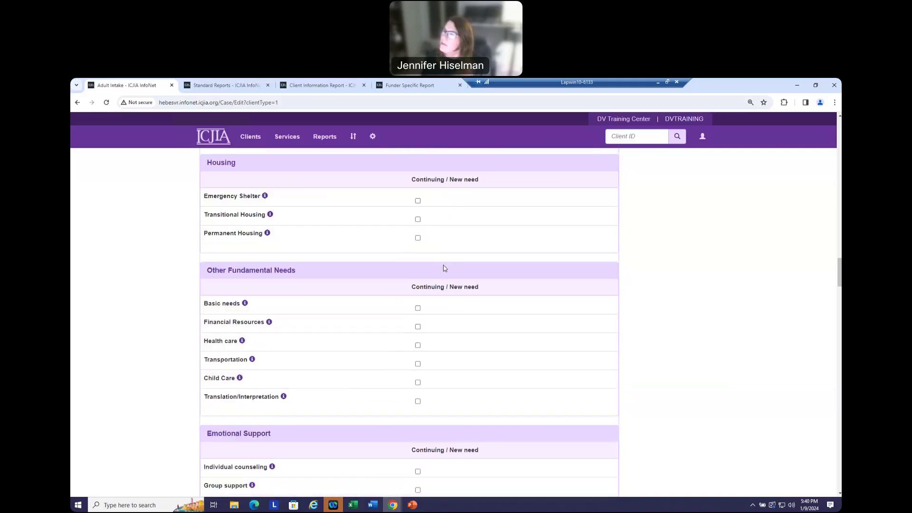
scroll(444, 264, down, 2)
scroll(443, 264, up, 2)
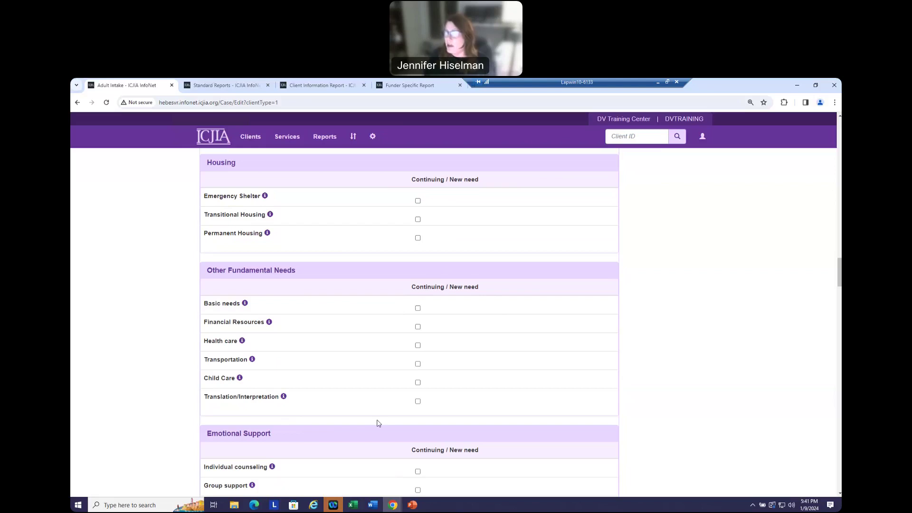
click(418, 345)
- Mark Criminal Justice and Legal: Order of Protection as continuing/new needs under Advocacy/Assistance
scroll(437, 399, down, 1)
scroll(437, 395, down, 3)
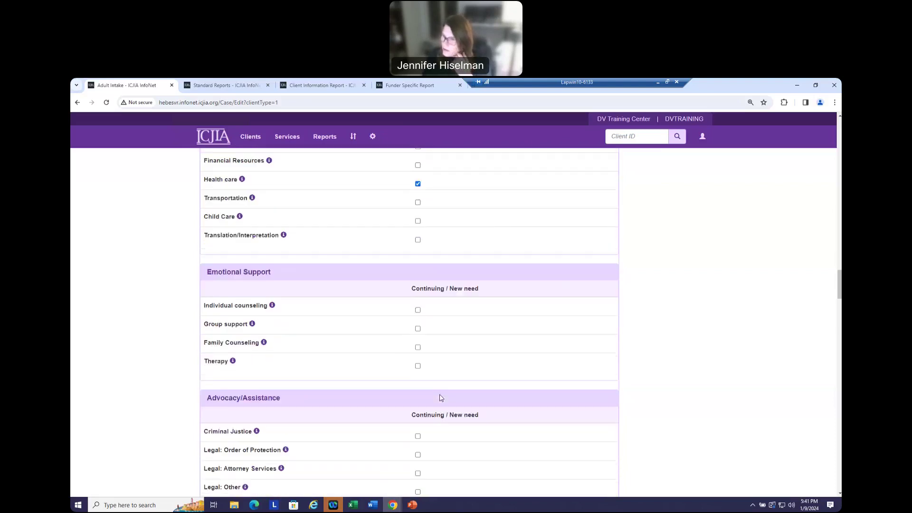
scroll(441, 399, down, 1)
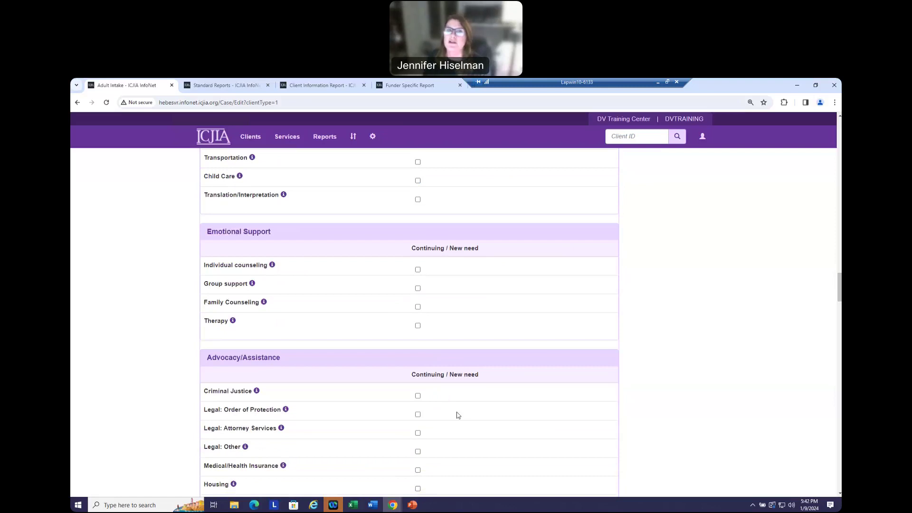
click(418, 397)
scroll(453, 390, down, 2)
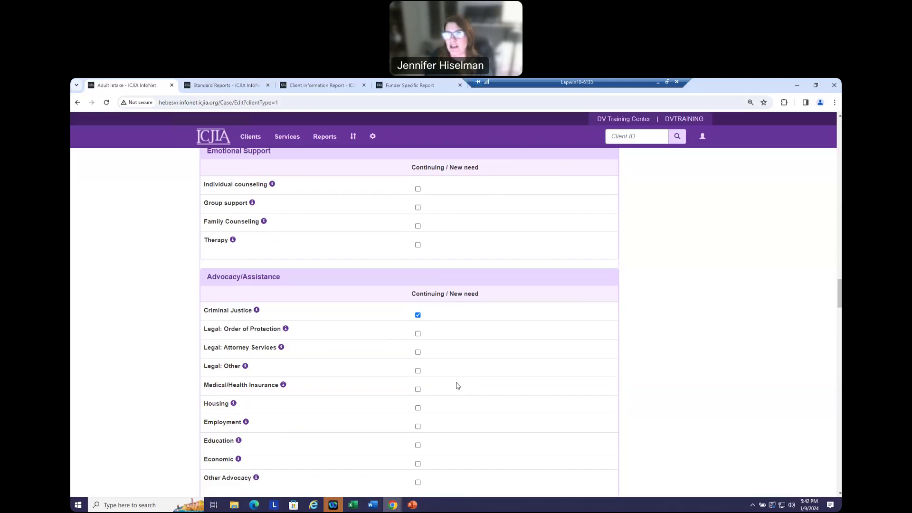
click(418, 334)
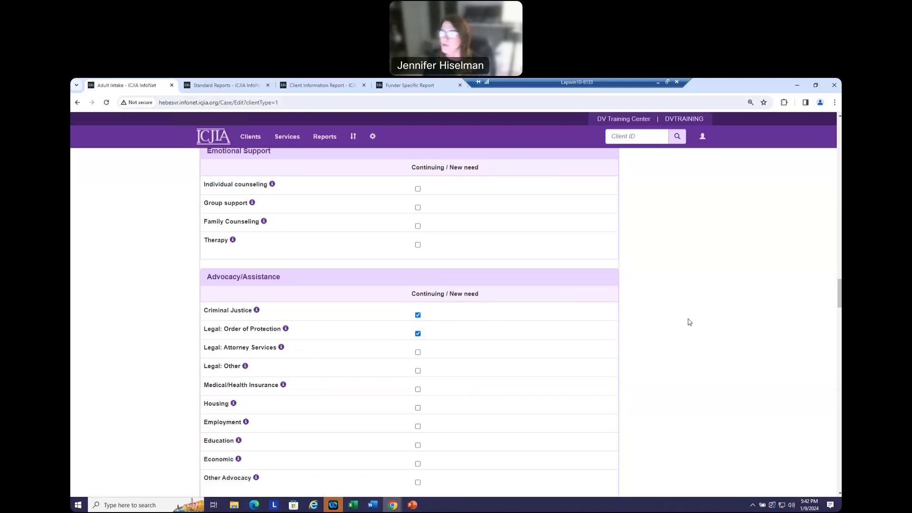
- Review the Client Needs entries and examine the Program Type choices in the Program Enrollment section
scroll(689, 322, up, 3)
scroll(690, 325, up, 9)
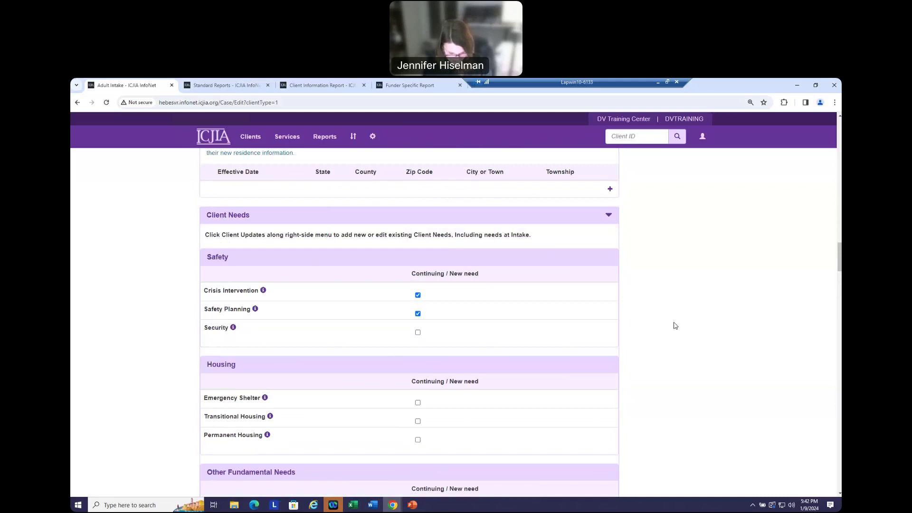
scroll(675, 325, up, 4)
scroll(677, 326, up, 5)
scroll(678, 328, down, 15)
scroll(679, 329, down, 11)
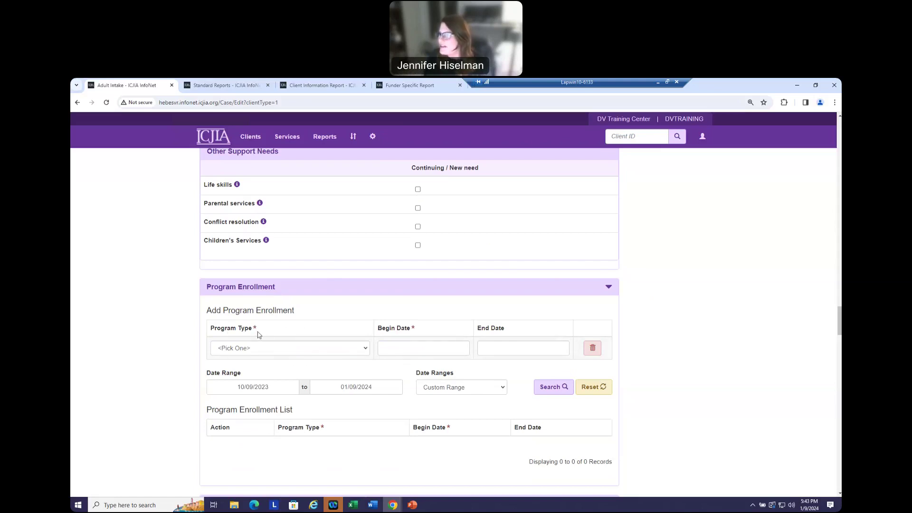
click(246, 350)
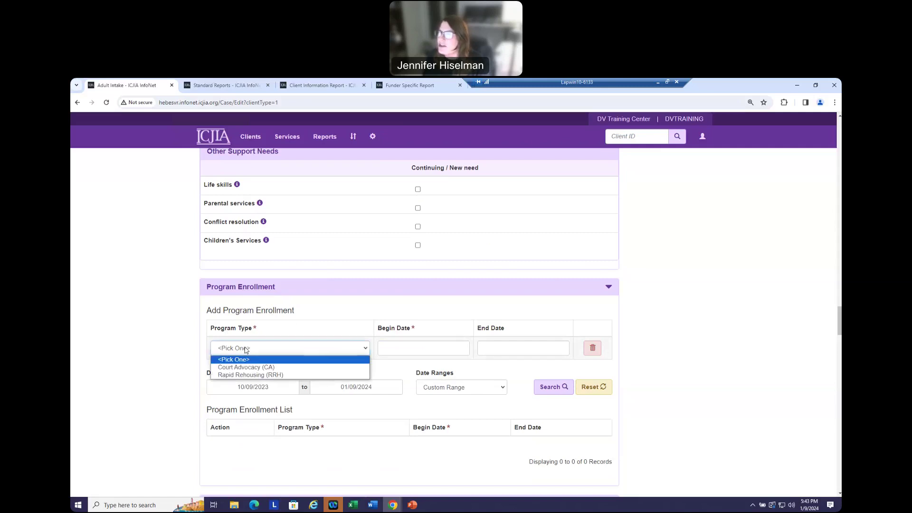
click(246, 350)
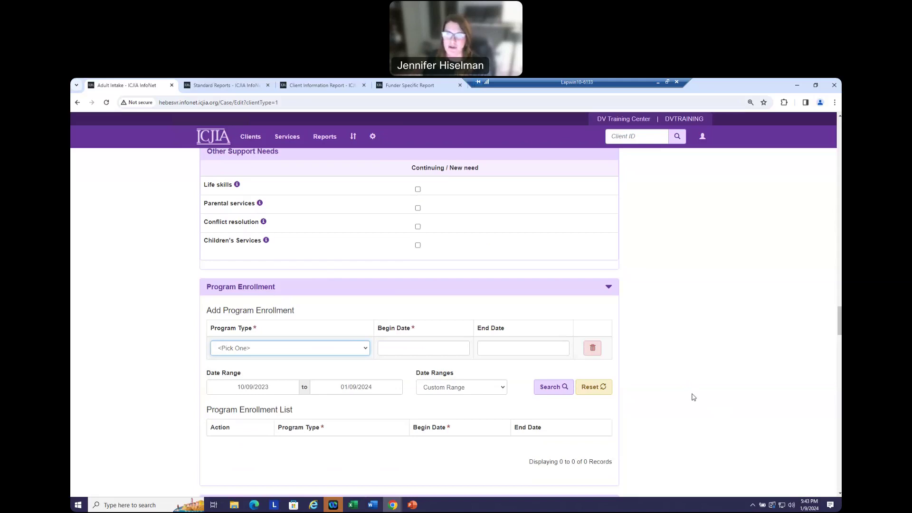
- Try to save the new adult intake
scroll(700, 351, up, 3)
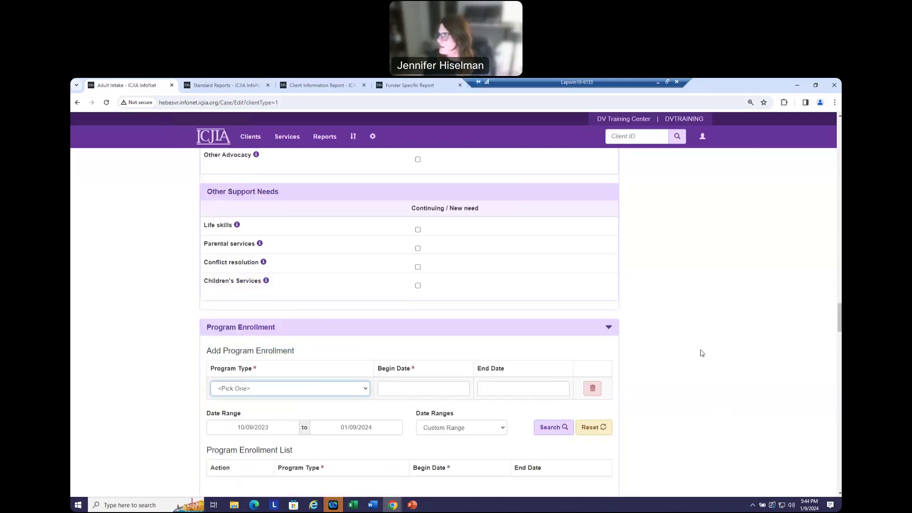
scroll(701, 351, up, 15)
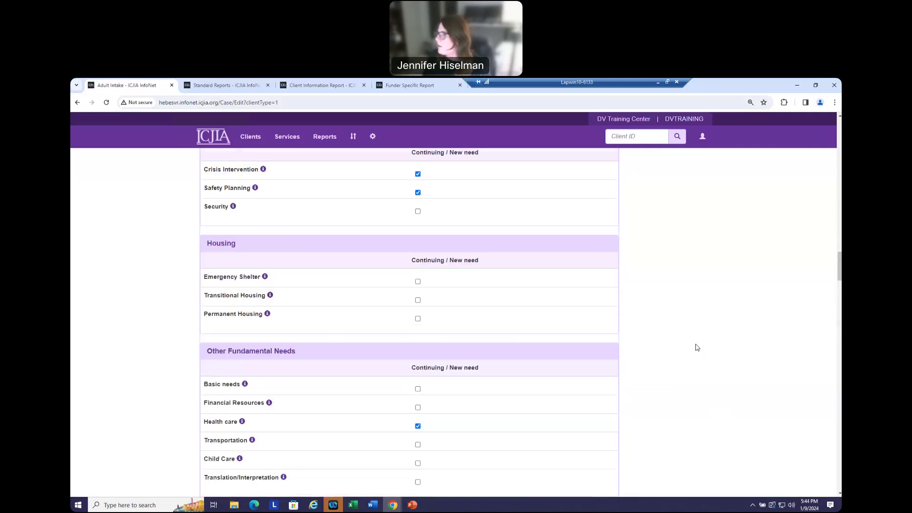
scroll(697, 348, up, 15)
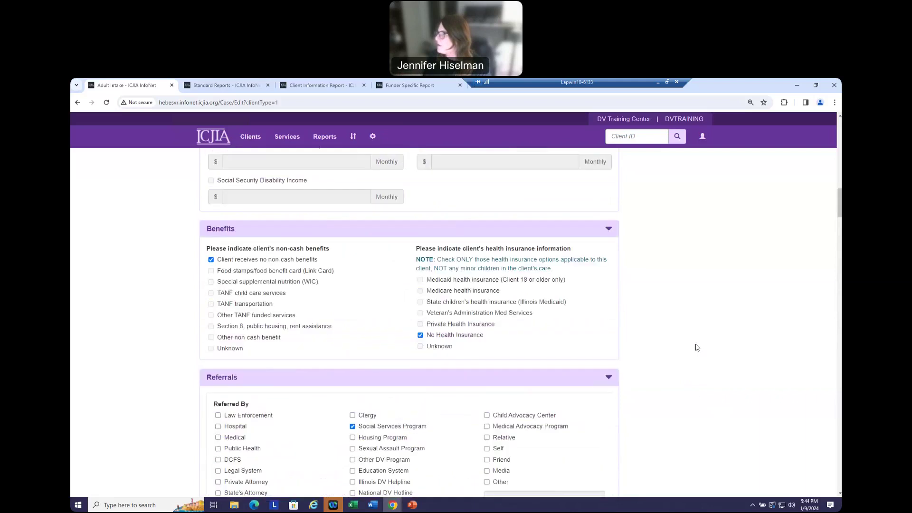
scroll(697, 347, up, 10)
click(681, 194)
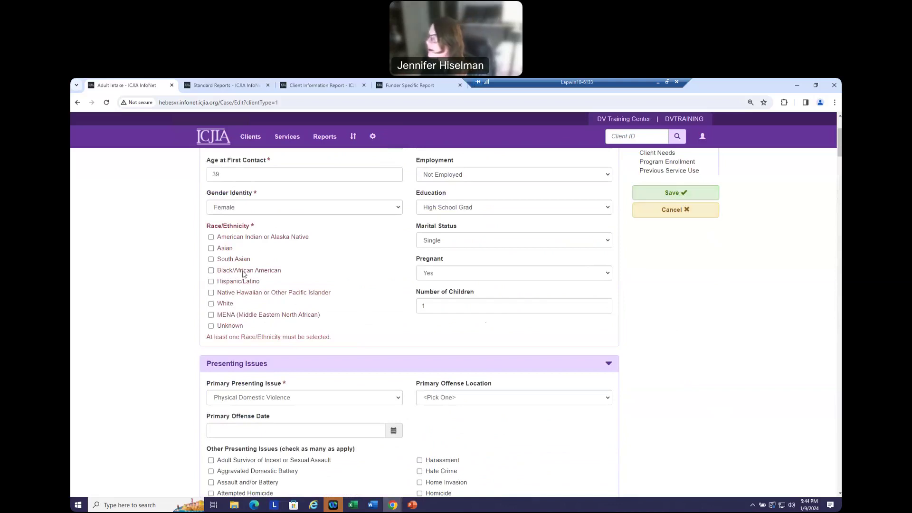
- Mark Hispanic/Latino and White under Race/Ethnicity in the Demographics section and save the intake
click(211, 281)
click(211, 303)
scroll(719, 294, up, 1)
scroll(719, 294, up, 2)
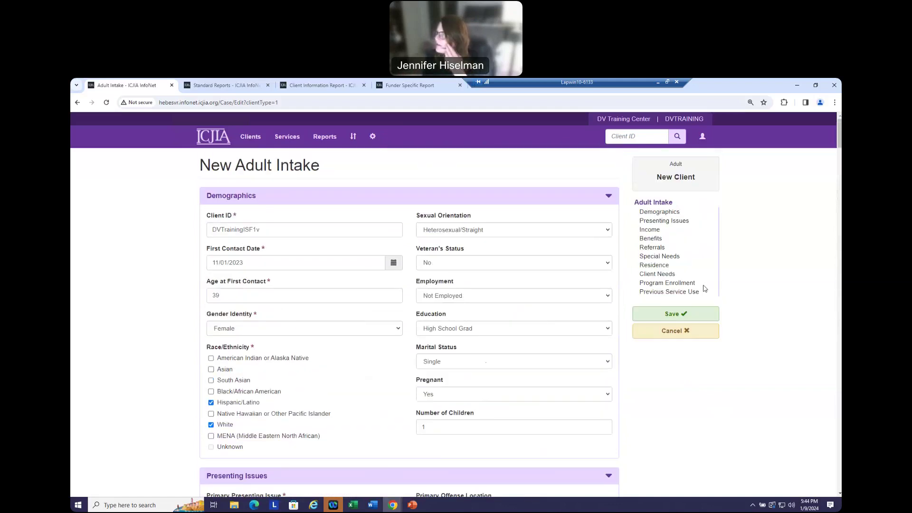
click(673, 314)
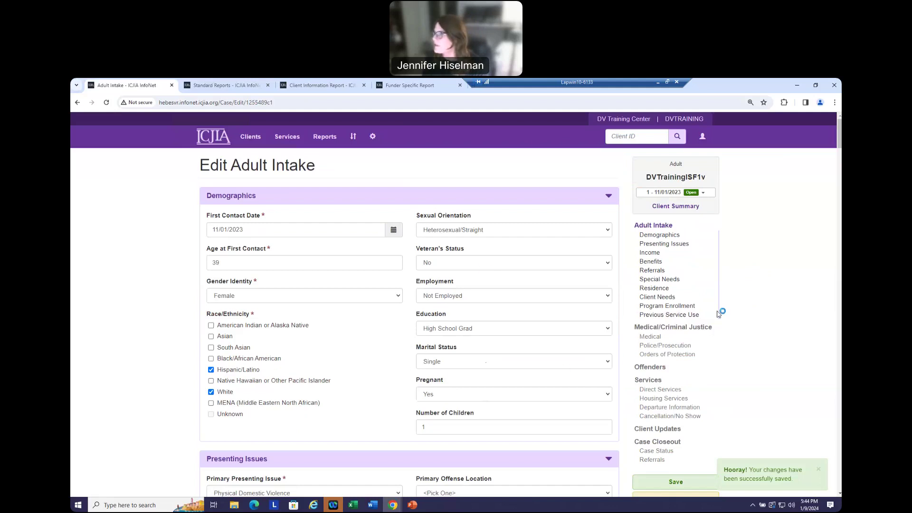
- Examine the sections of the saved adult intake down to Client Needs and whether its needs can still be edited
scroll(549, 335, down, 3)
scroll(547, 337, up, 3)
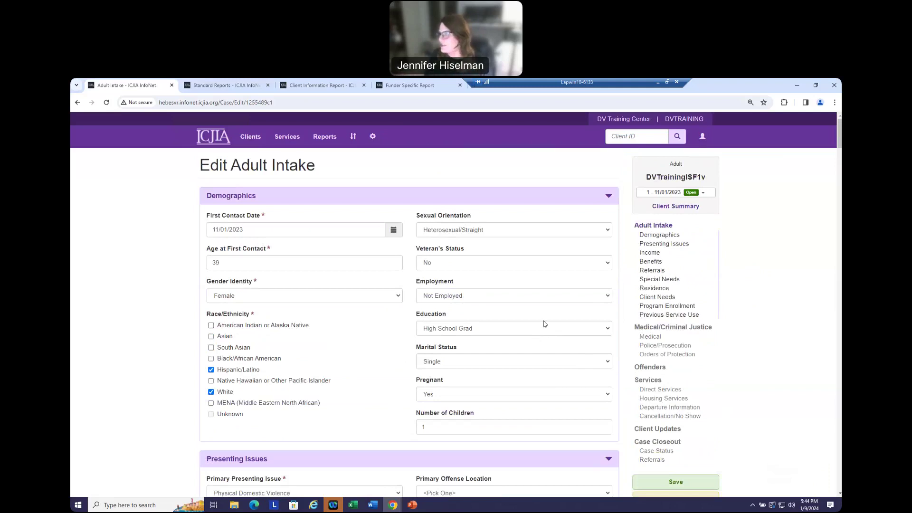
scroll(546, 330, down, 6)
scroll(546, 331, down, 9)
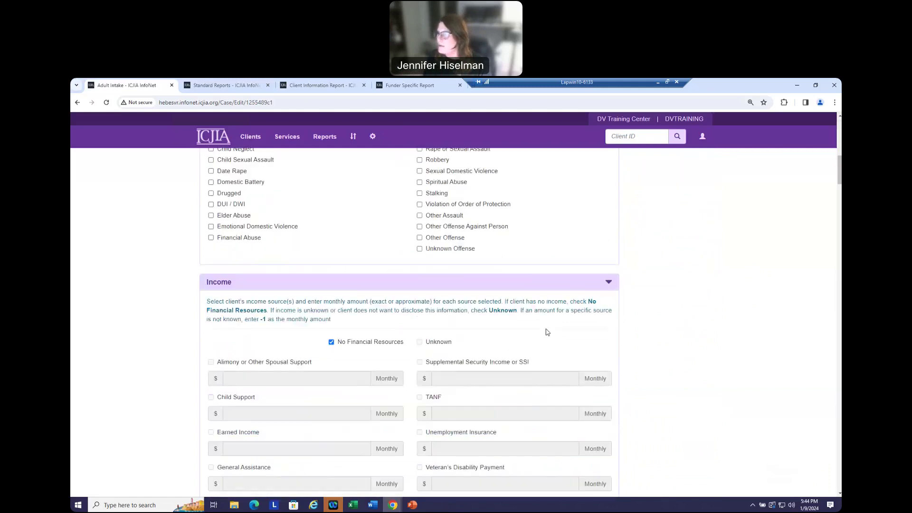
scroll(840, 218, down, 14)
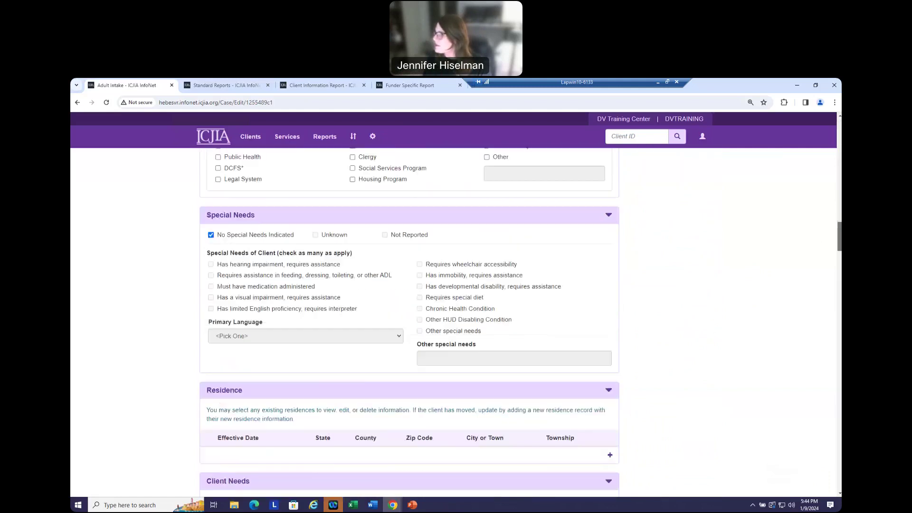
scroll(376, 342, up, 1)
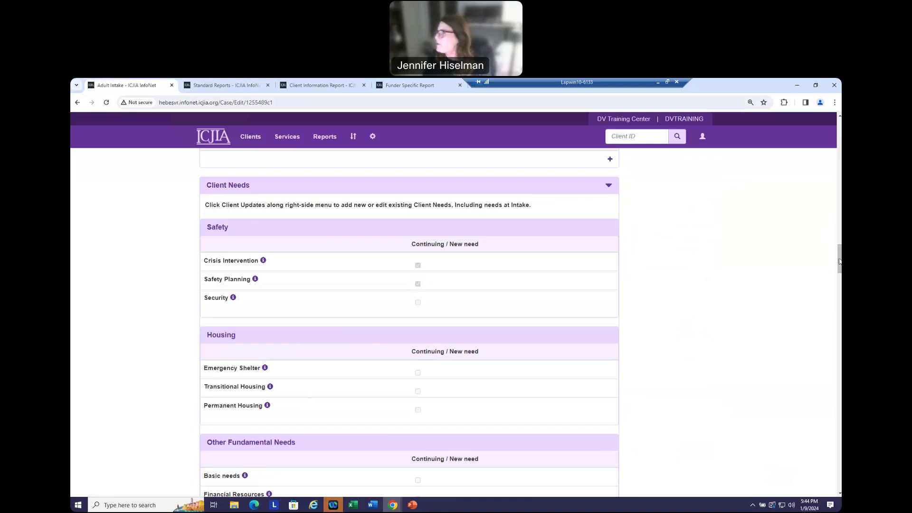
- Open the client's Client Updates list and start a new client update
drag(839, 252, 839, 138)
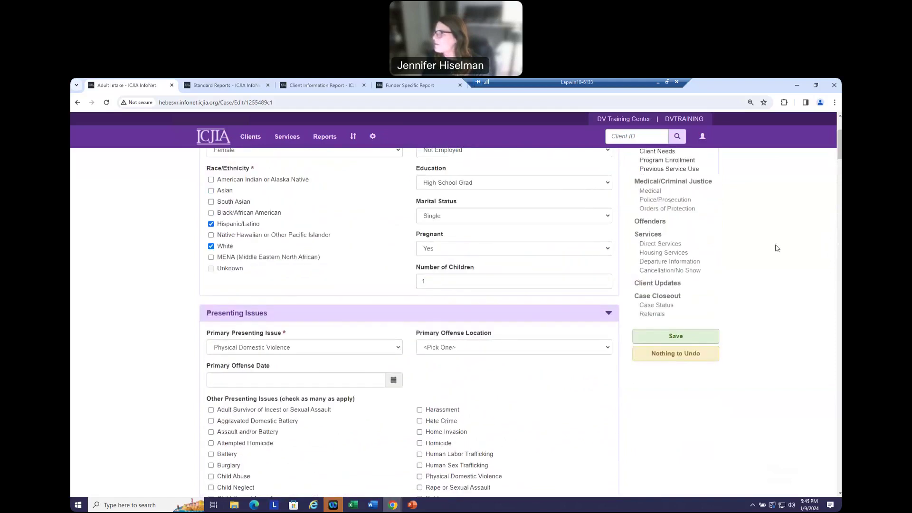
click(669, 284)
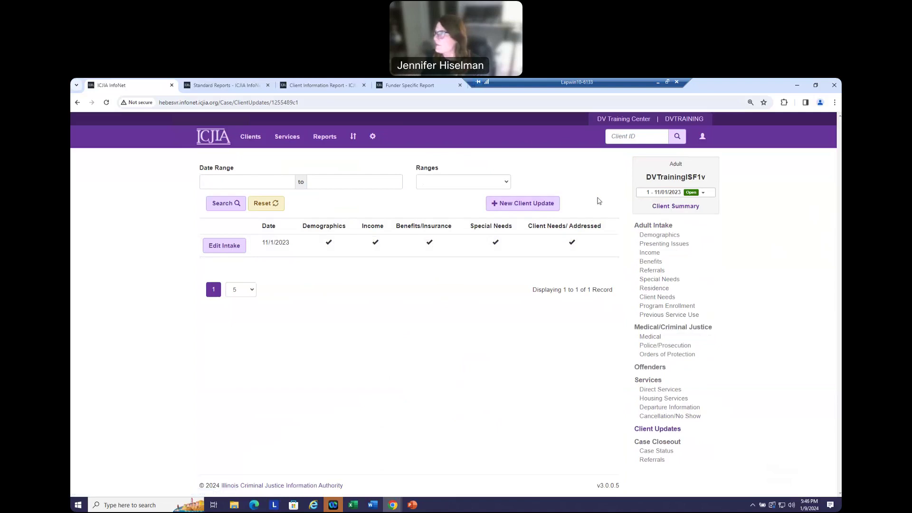
click(521, 204)
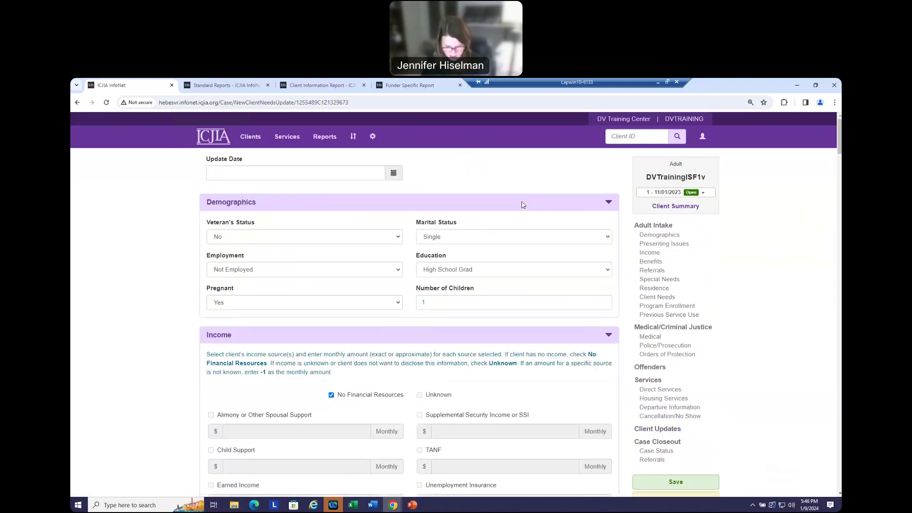
- Set the Update Date to 11/10/2023 and try to save the client update
click(233, 170)
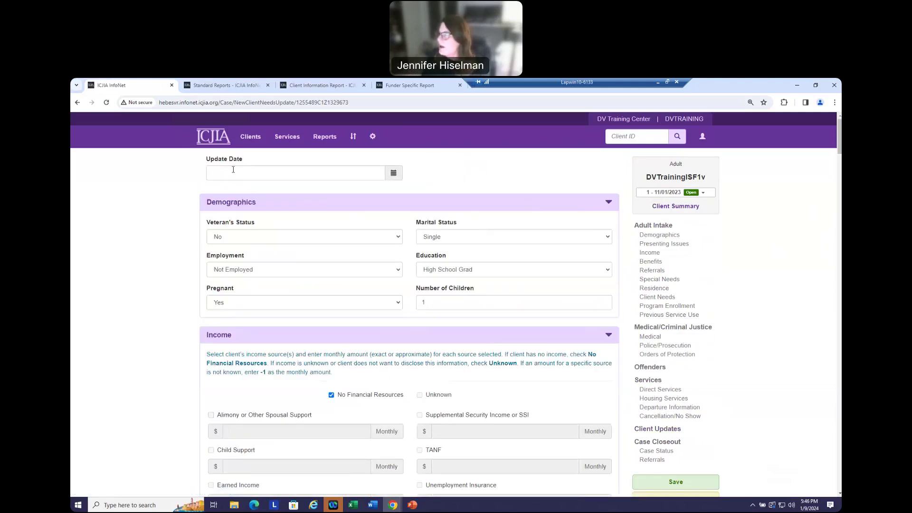
click(241, 173)
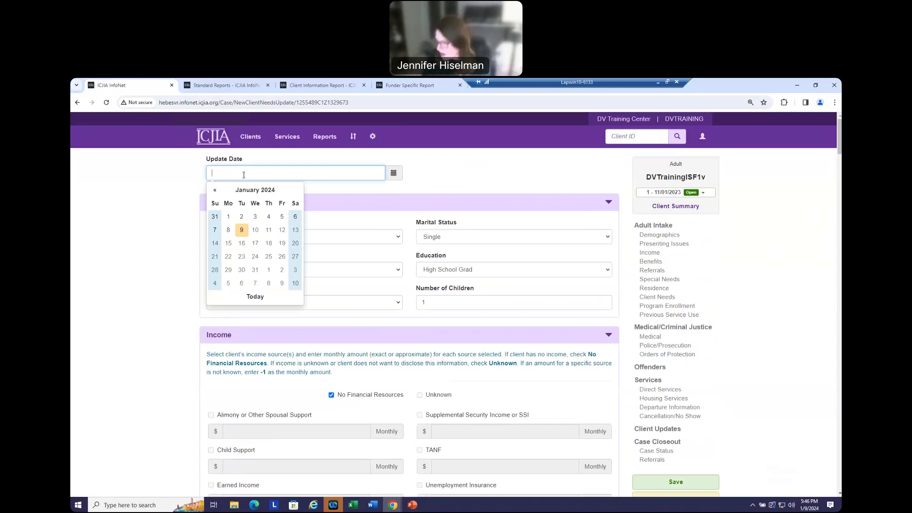
text(12)
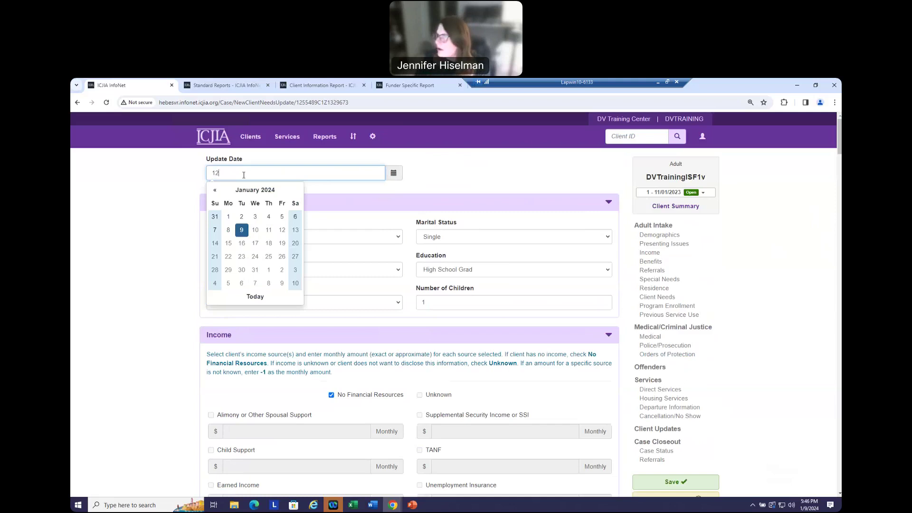
key(BackSpace)
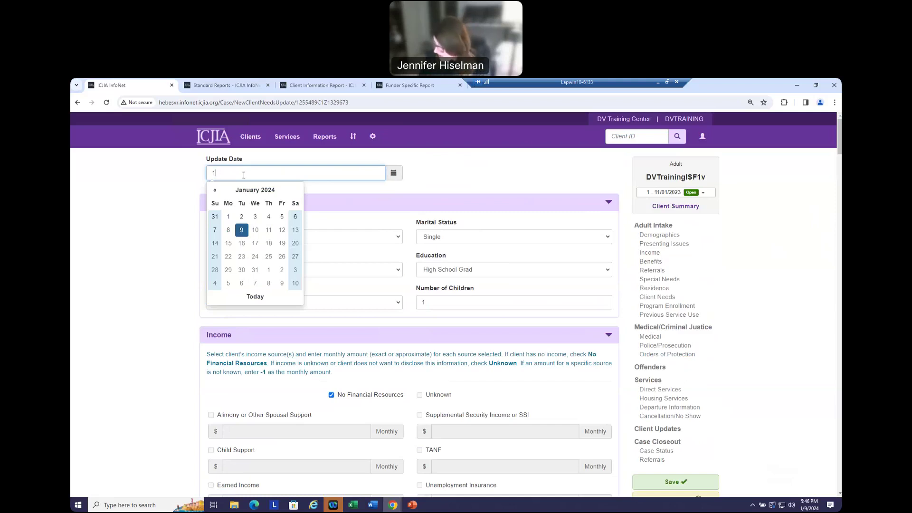
text(1/10/23)
click(493, 171)
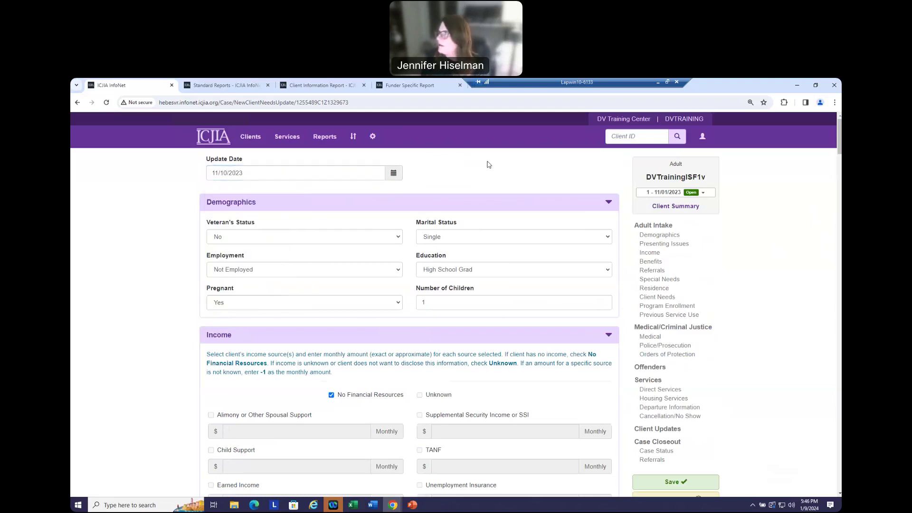
click(685, 482)
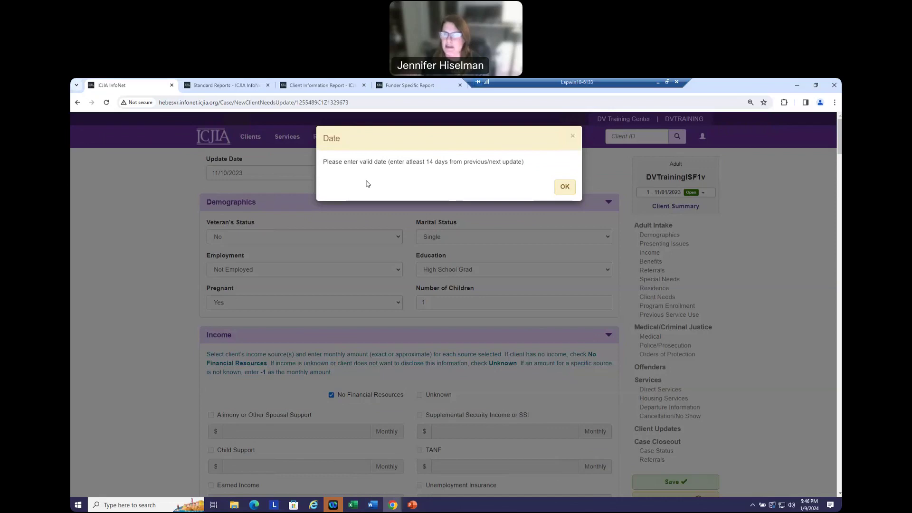
- Dismiss the date message and set the client update's Update Date to 12/01/2023
click(564, 187)
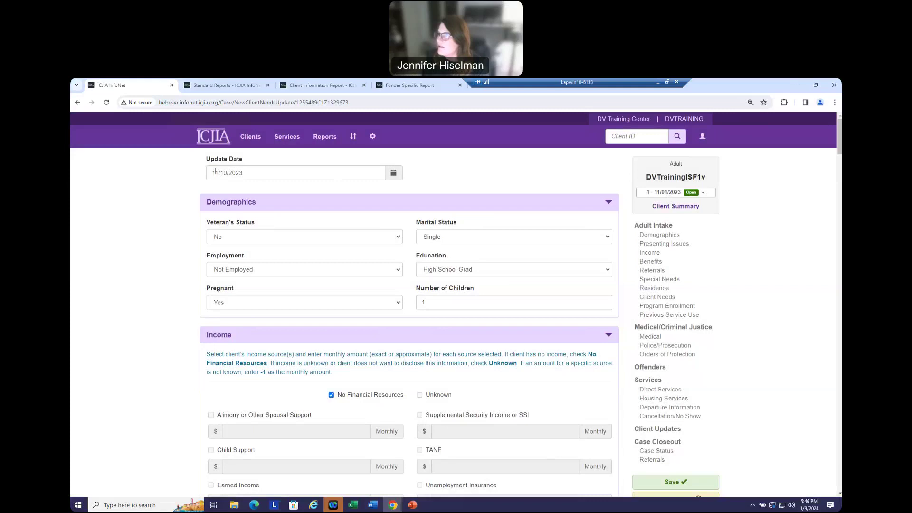
drag(212, 173, 228, 173)
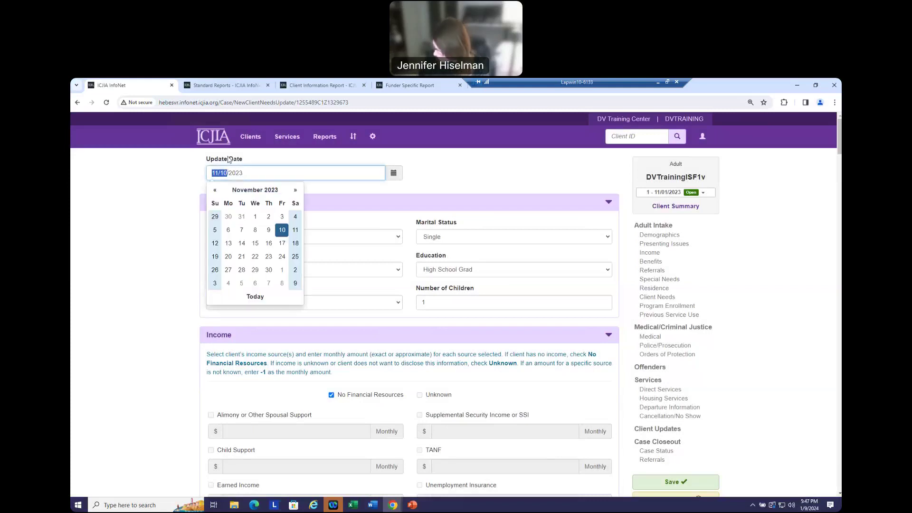
text(12/1)
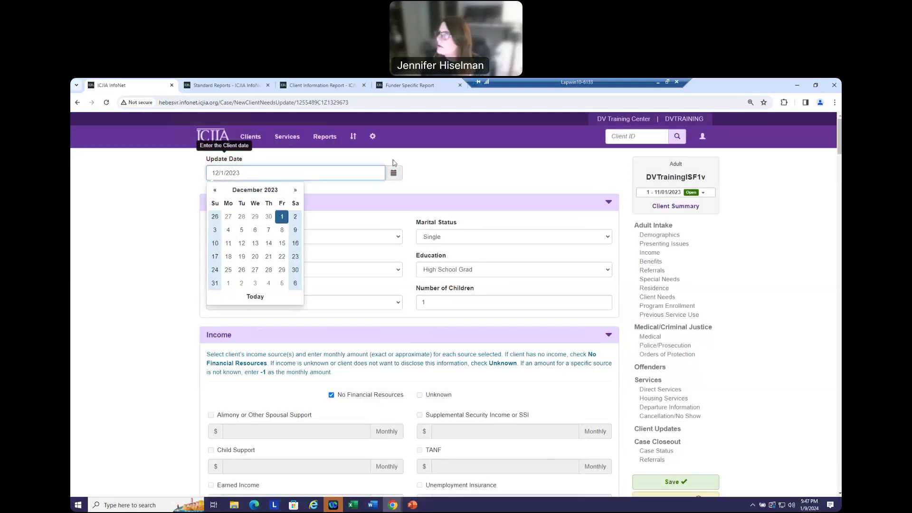
click(437, 171)
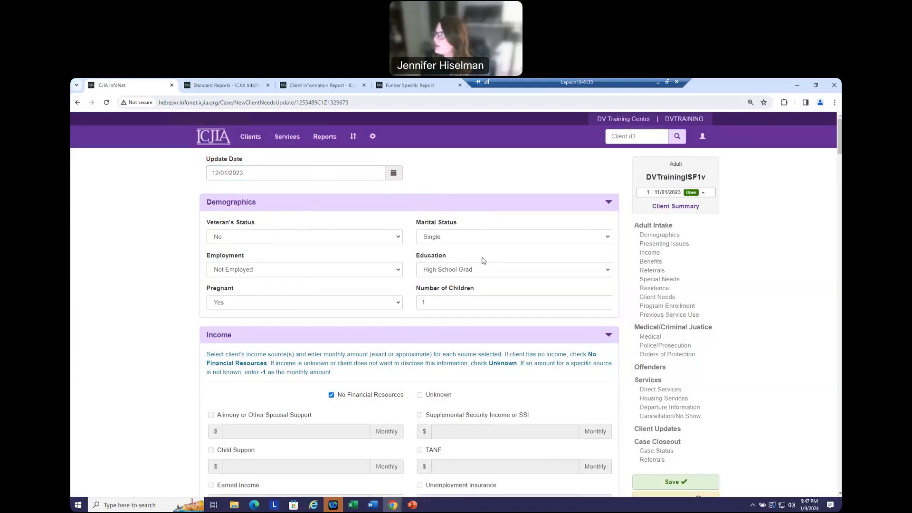
- Collapse the Demographics, Income, Benefits and Special Needs sections of the client update
scroll(338, 240, down, 1)
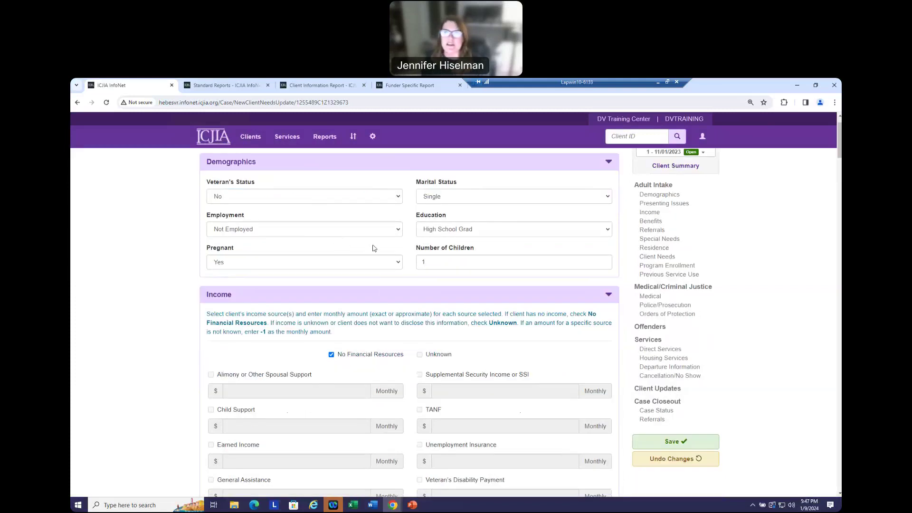
scroll(374, 251, down, 1)
scroll(375, 248, down, 7)
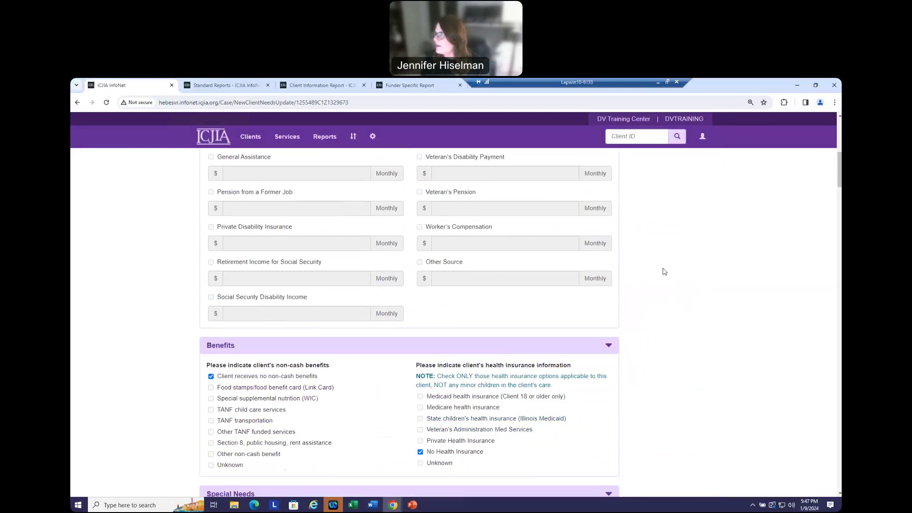
scroll(662, 268, up, 9)
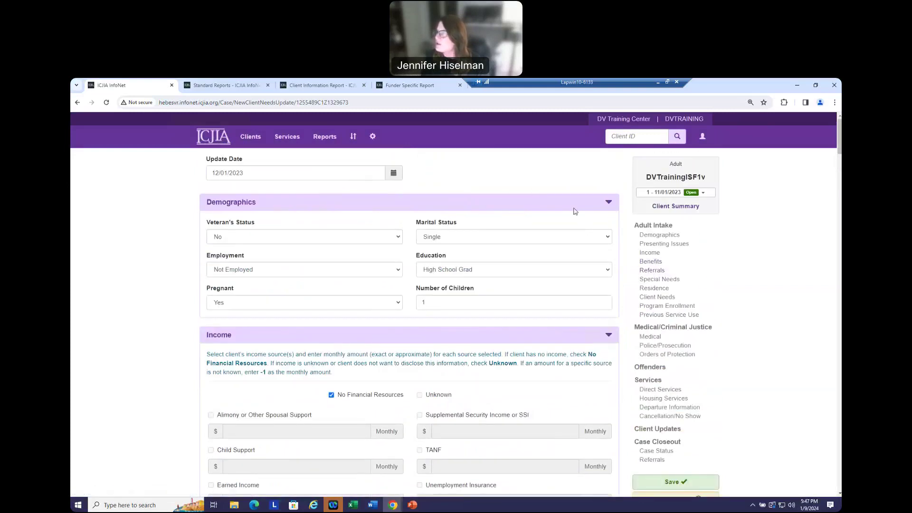
click(608, 204)
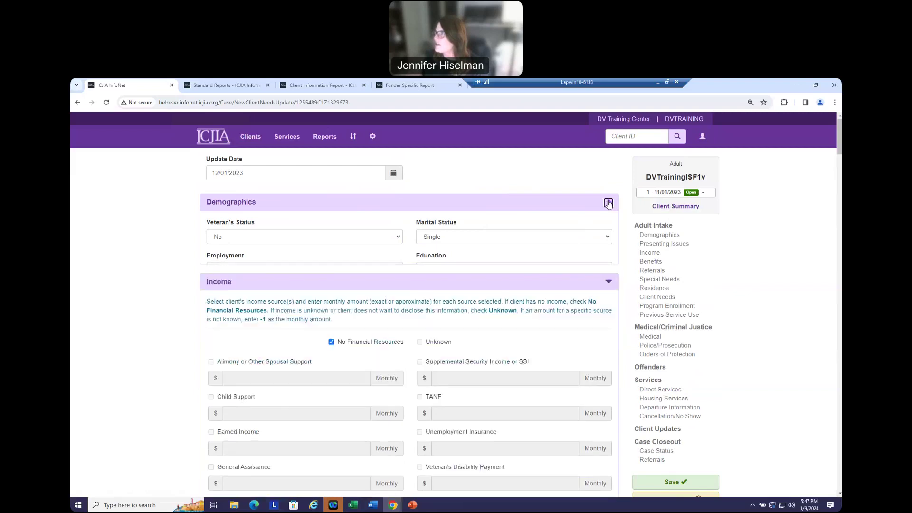
click(608, 230)
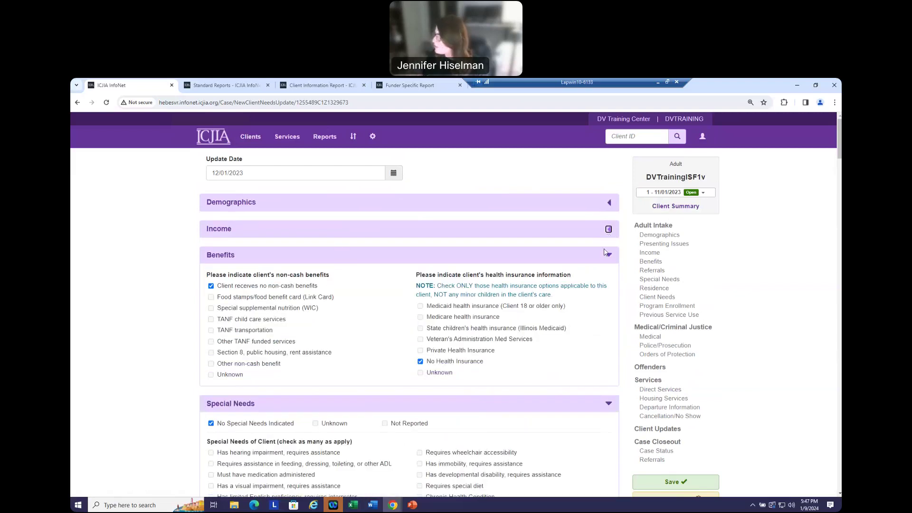
click(608, 257)
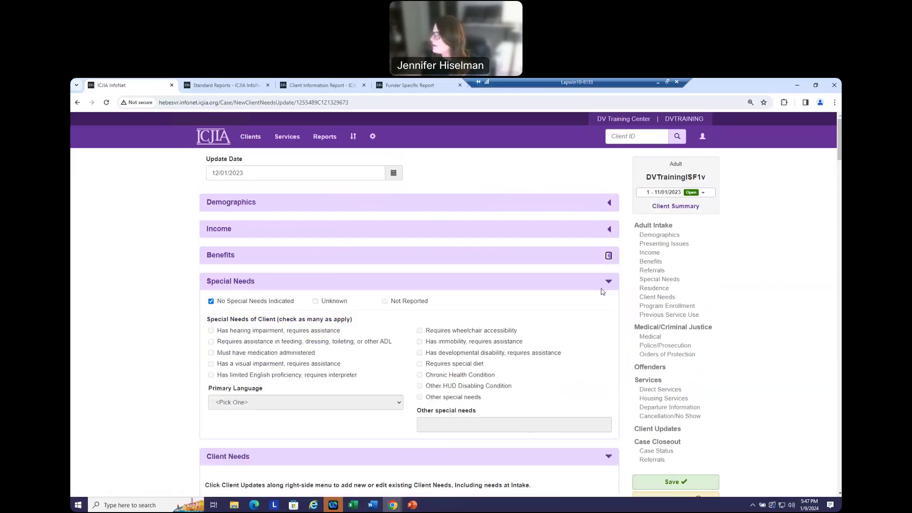
click(609, 282)
- Examine the Client Needs categories from Safety through Other Support Needs, checking which needs are flagged as previous needs
scroll(586, 285, down, 3)
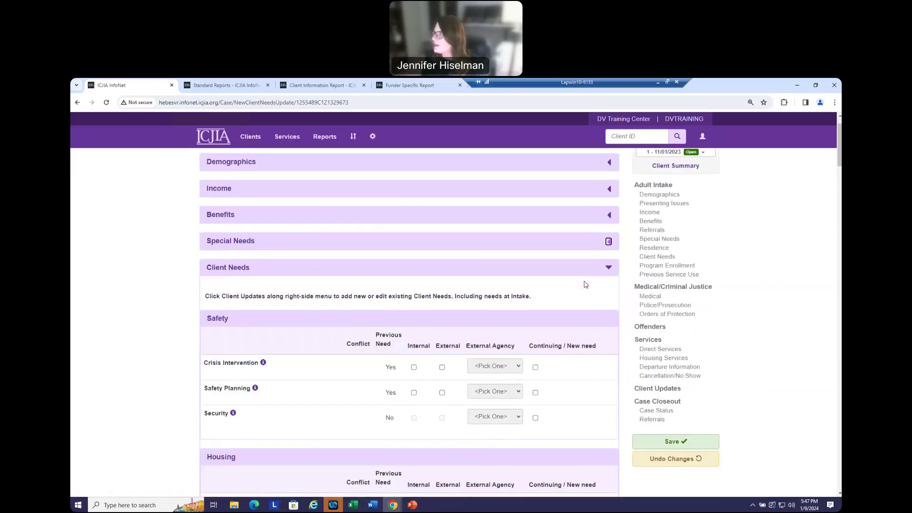
scroll(586, 285, up, 1)
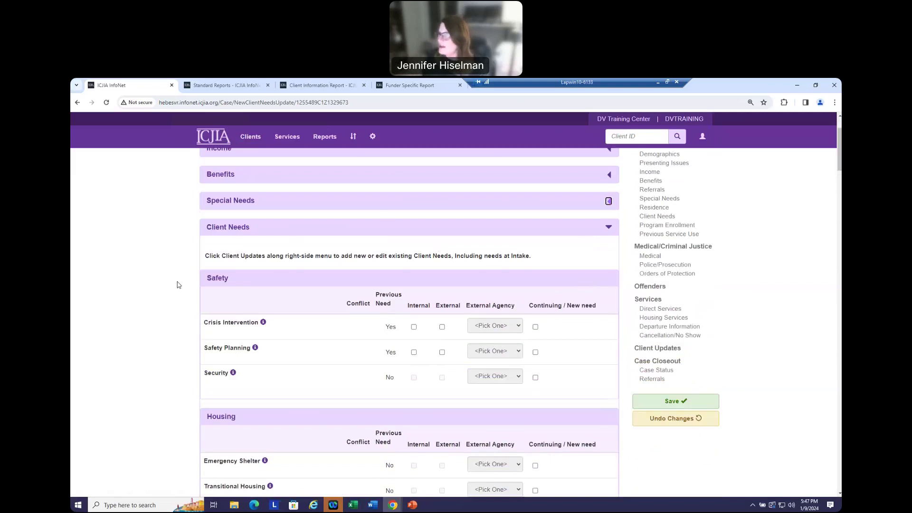
scroll(179, 285, down, 1)
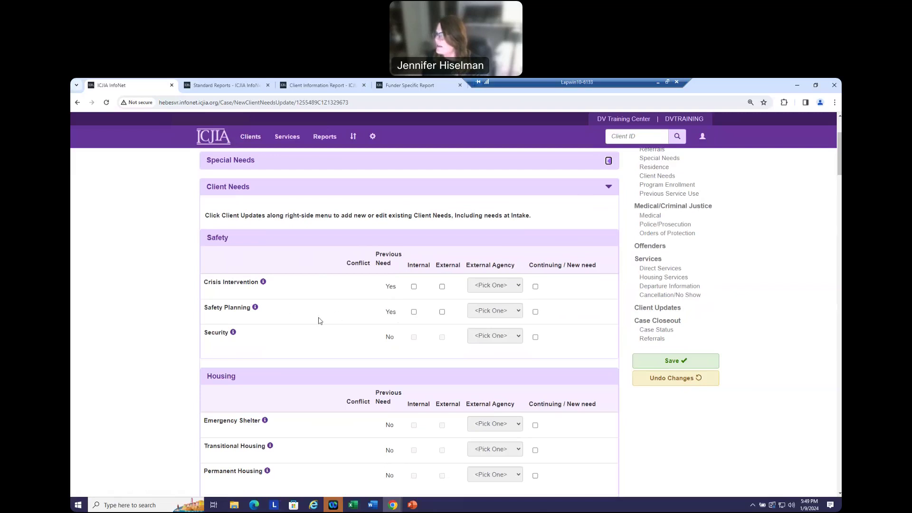
scroll(318, 321, down, 5)
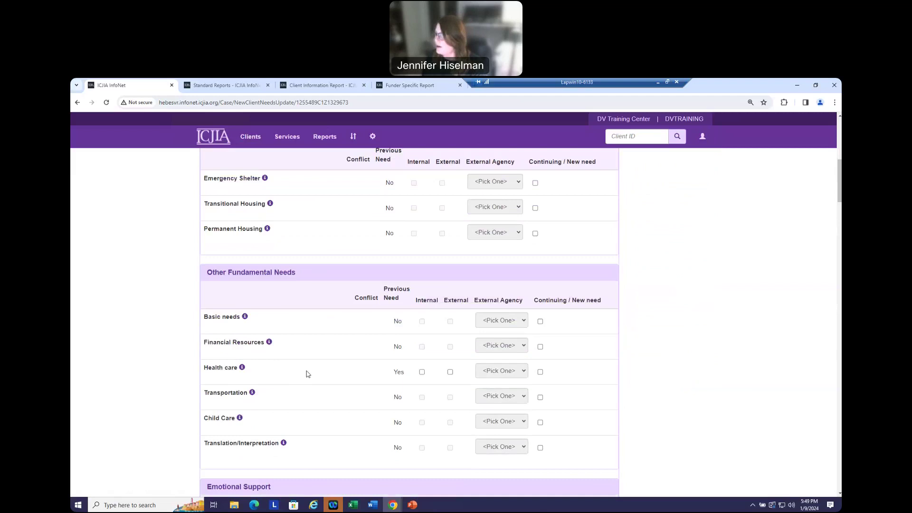
scroll(306, 373, down, 2)
scroll(319, 352, down, 6)
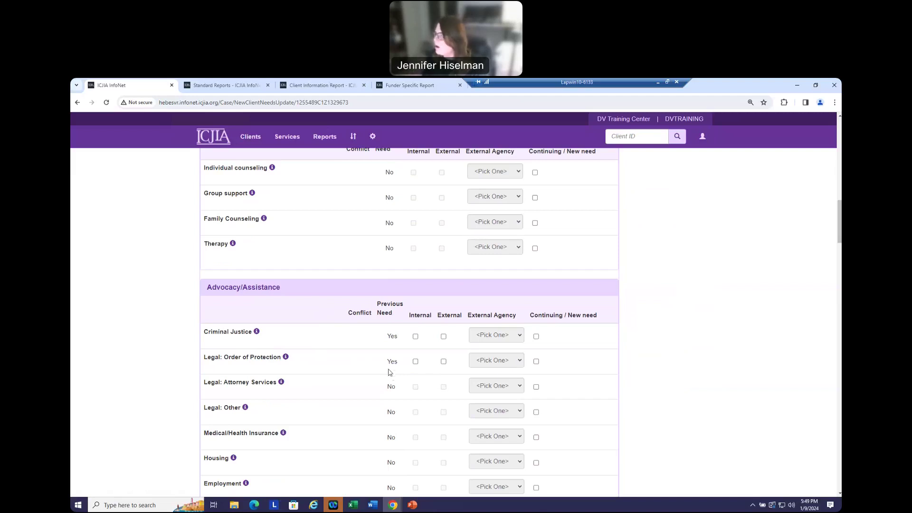
scroll(393, 368, down, 3)
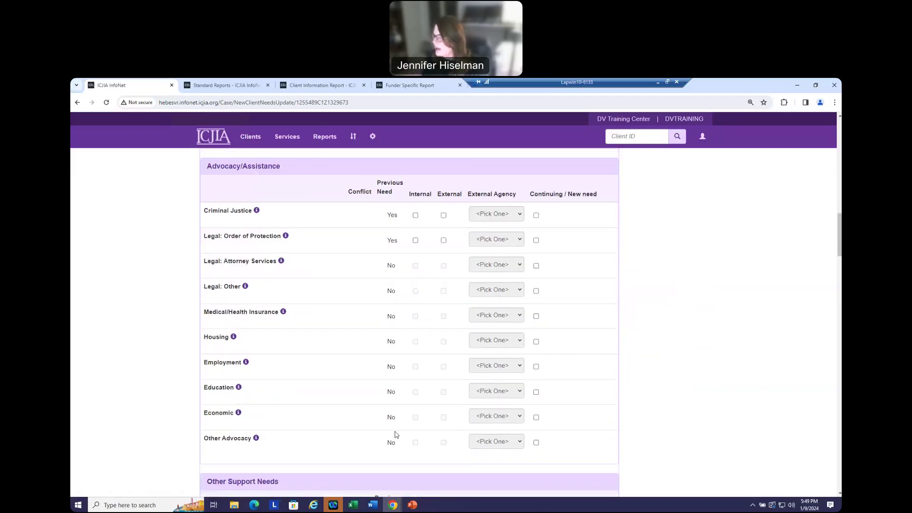
scroll(395, 434, down, 3)
scroll(392, 430, down, 3)
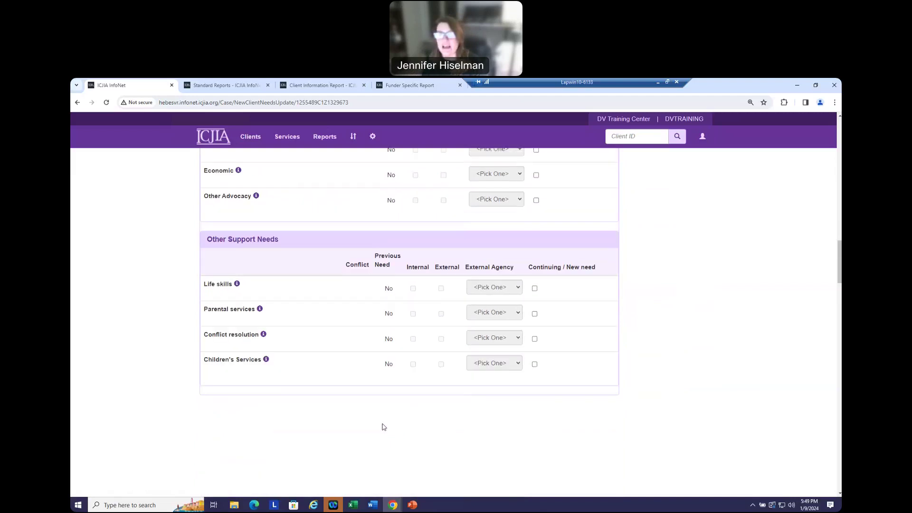
scroll(380, 418, up, 4)
scroll(398, 306, up, 5)
scroll(398, 305, up, 9)
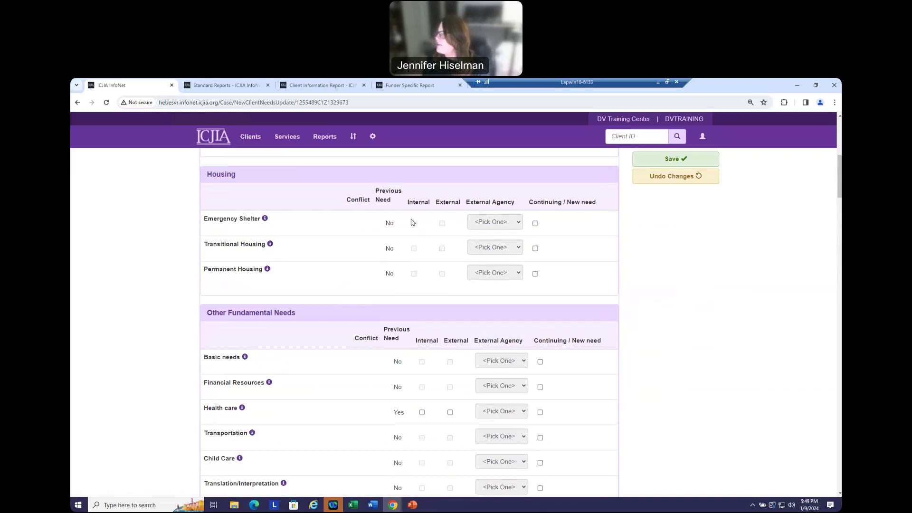
scroll(412, 222, down, 3)
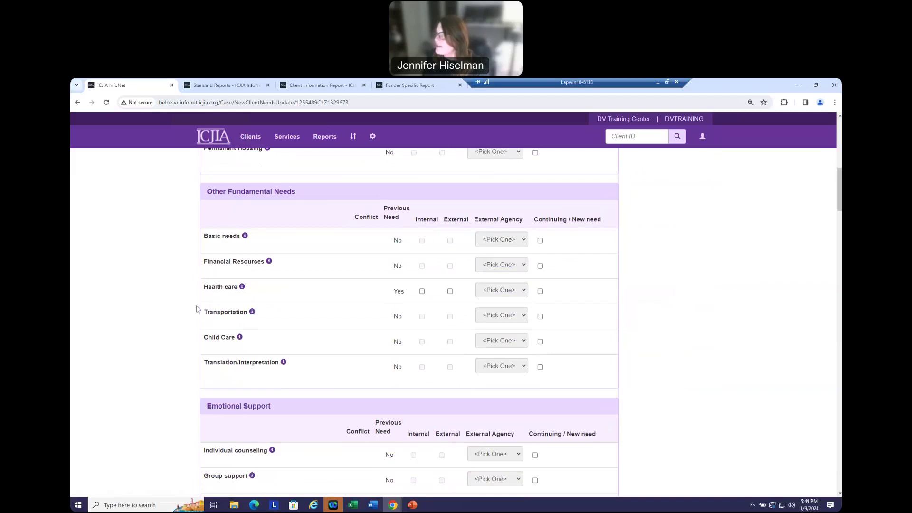
scroll(398, 297, up, 3)
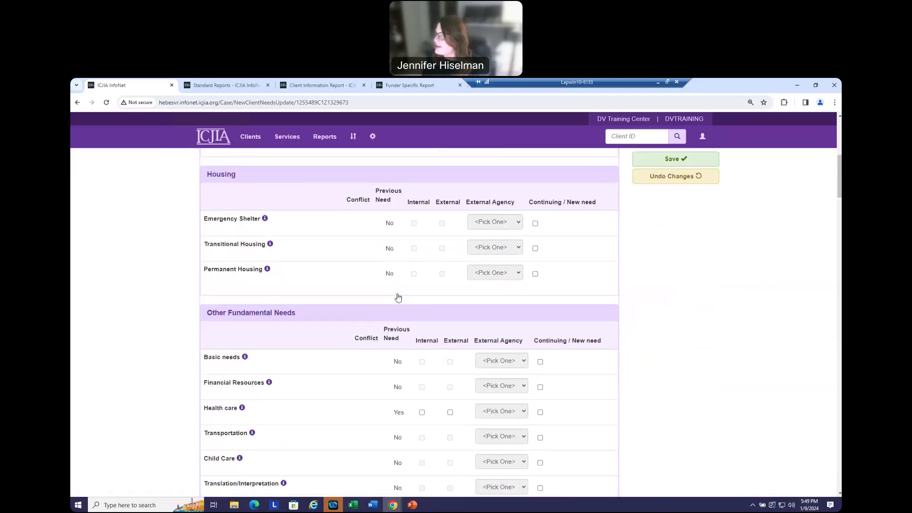
- Under Safety, mark Crisis Intervention as met internally, and Safety Planning as both internal and a continuing need
scroll(398, 297, up, 5)
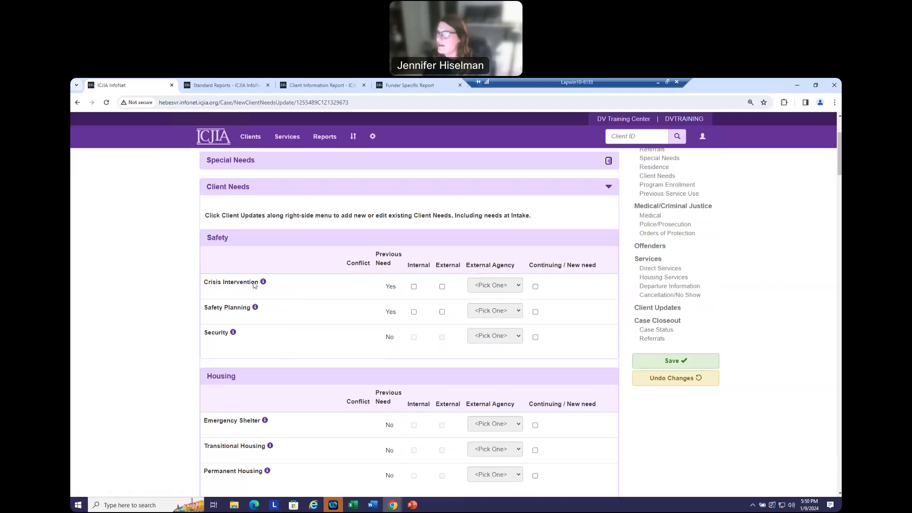
click(414, 286)
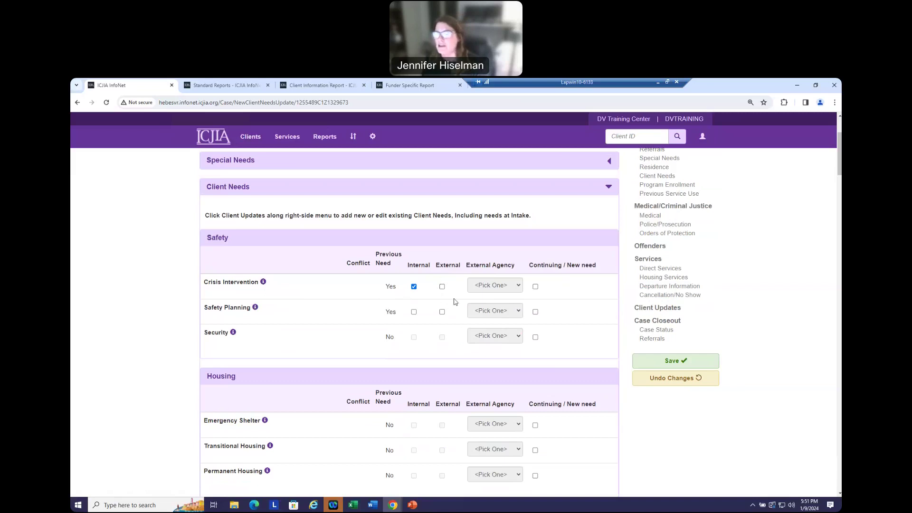
scroll(349, 303, down, 1)
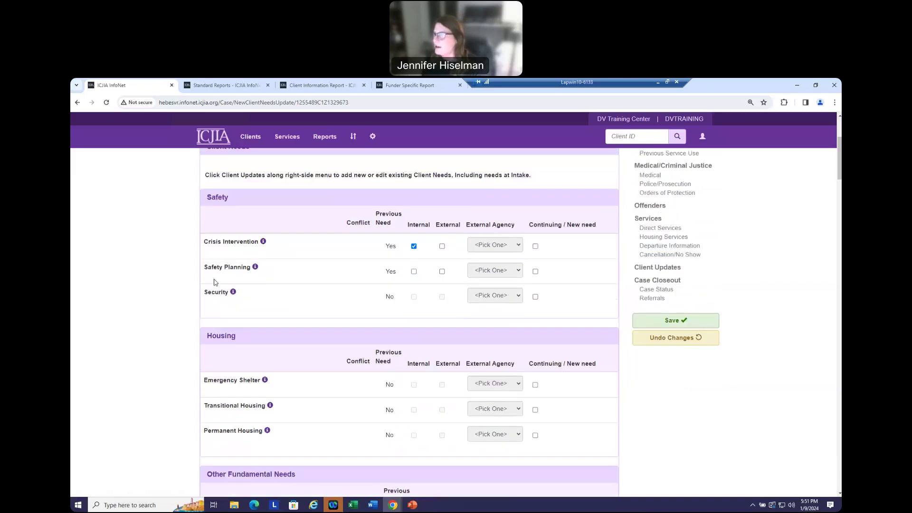
click(414, 272)
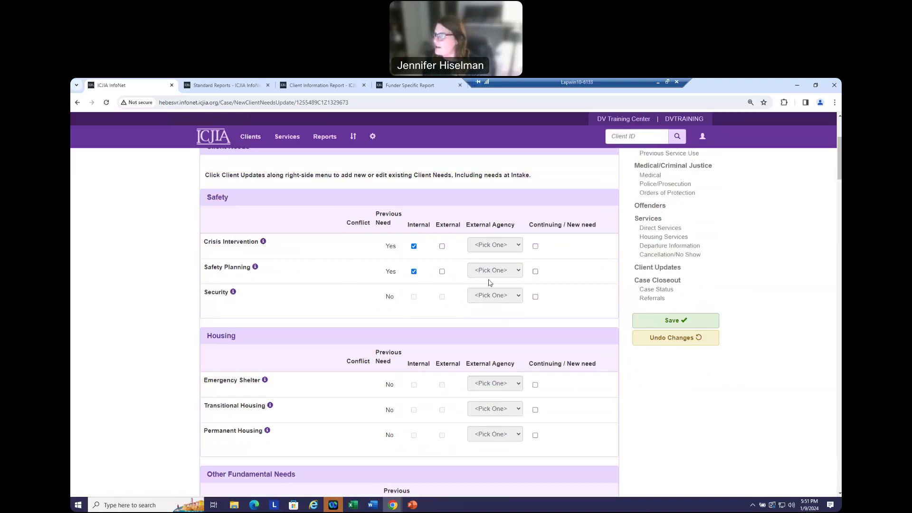
click(535, 271)
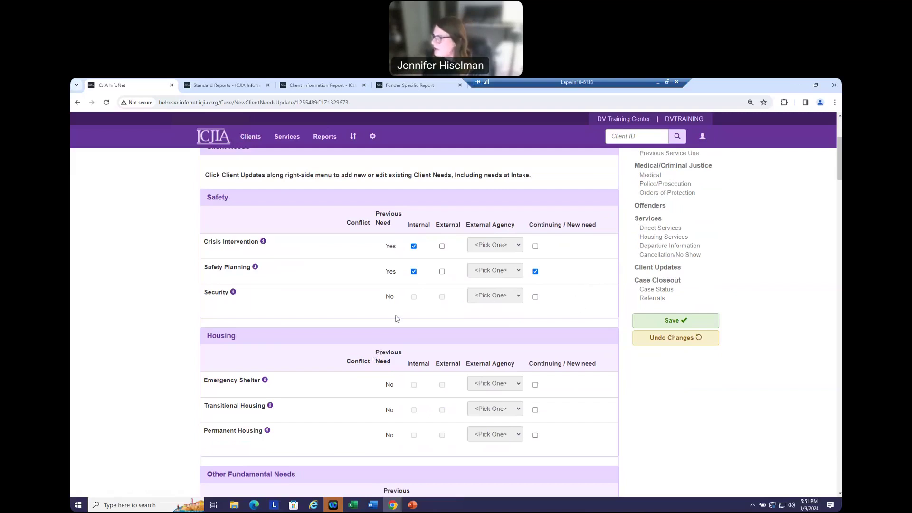
- Under Other Fundamental Needs, mark Health care as met both internally and externally, with Health Department as the external agency
scroll(392, 319, down, 1)
scroll(375, 312, down, 3)
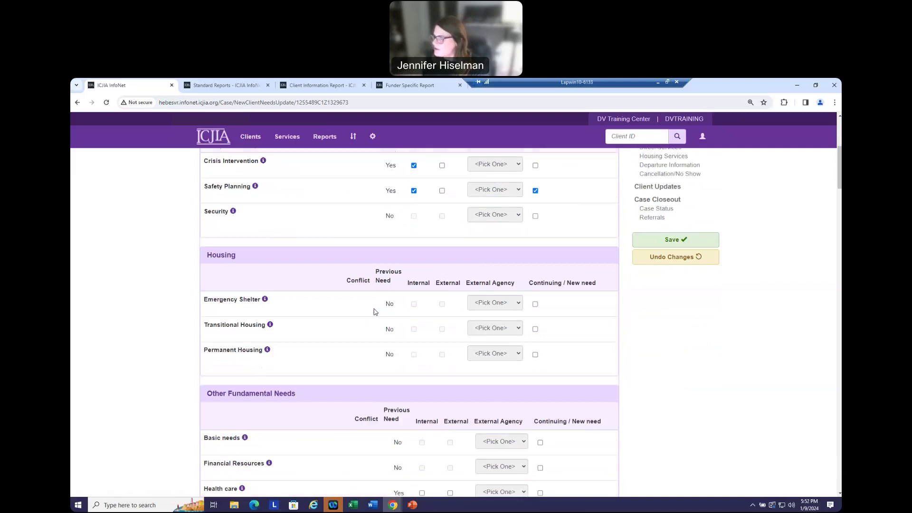
scroll(375, 312, down, 1)
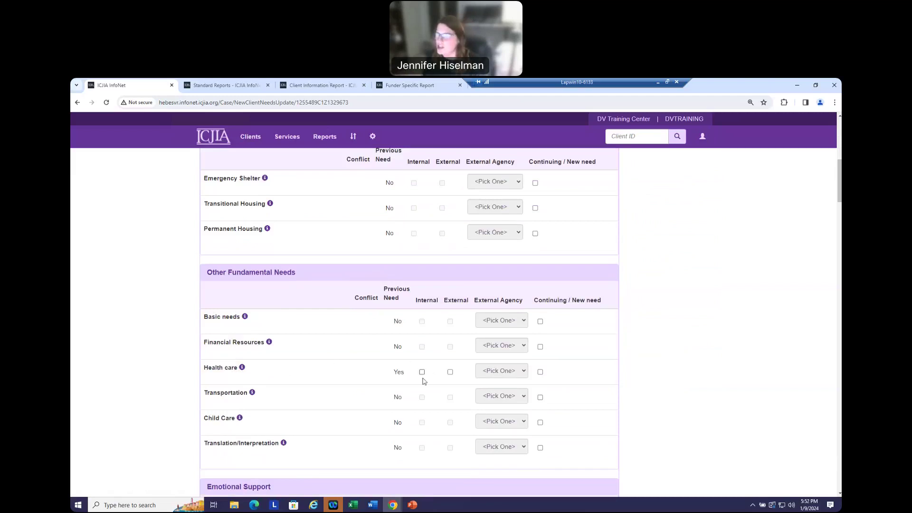
click(450, 374)
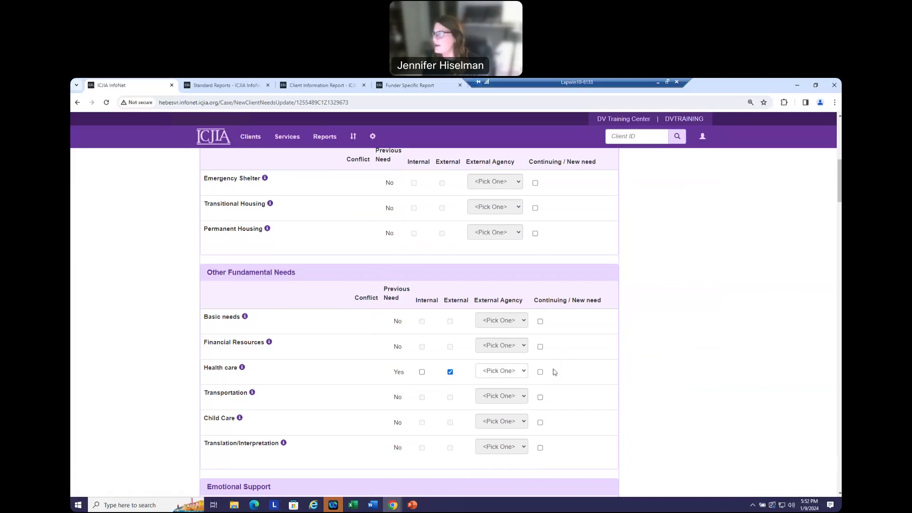
click(524, 372)
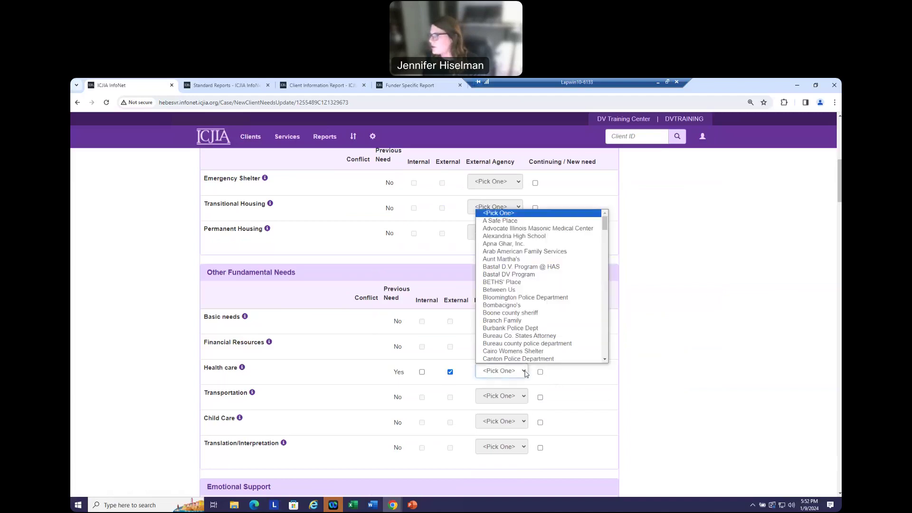
drag(605, 228, 605, 264)
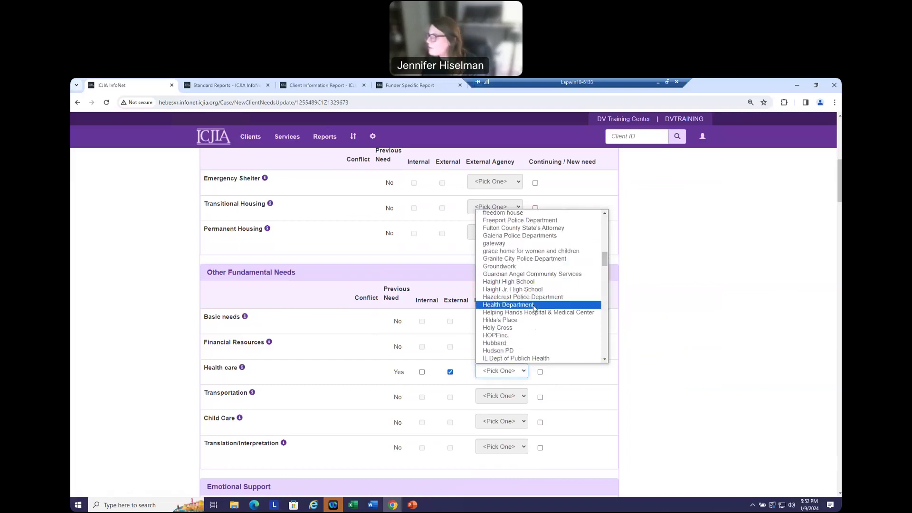
click(534, 305)
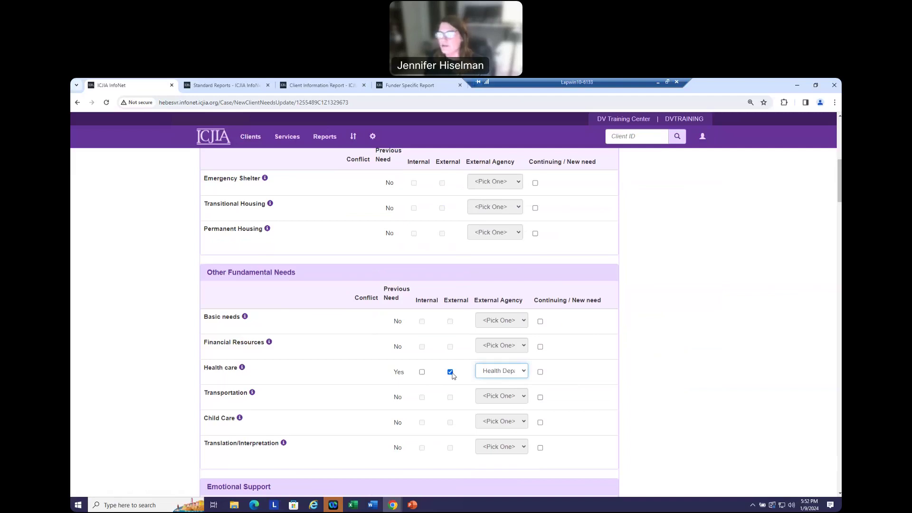
click(522, 371)
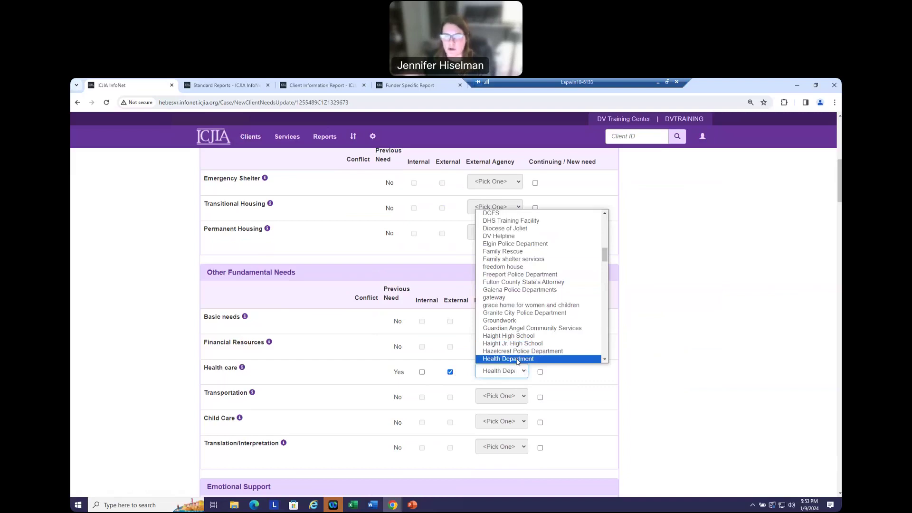
click(517, 360)
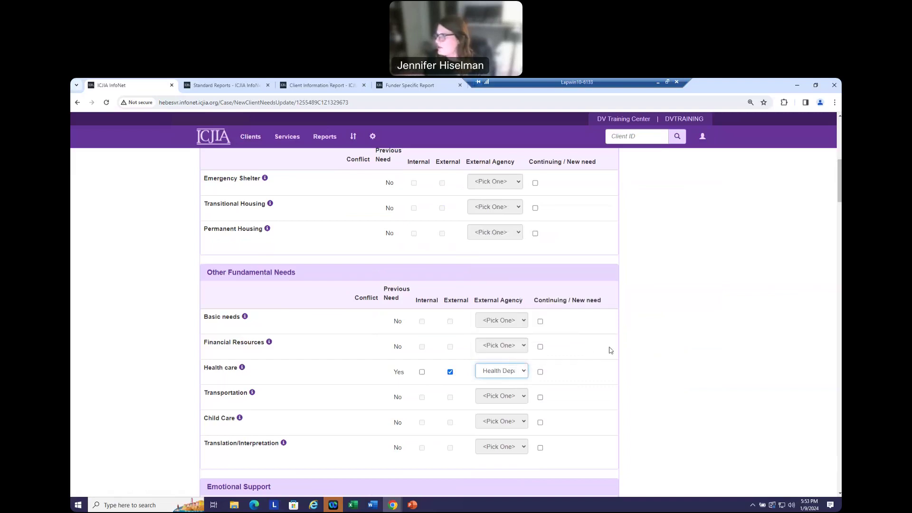
scroll(712, 397, down, 1)
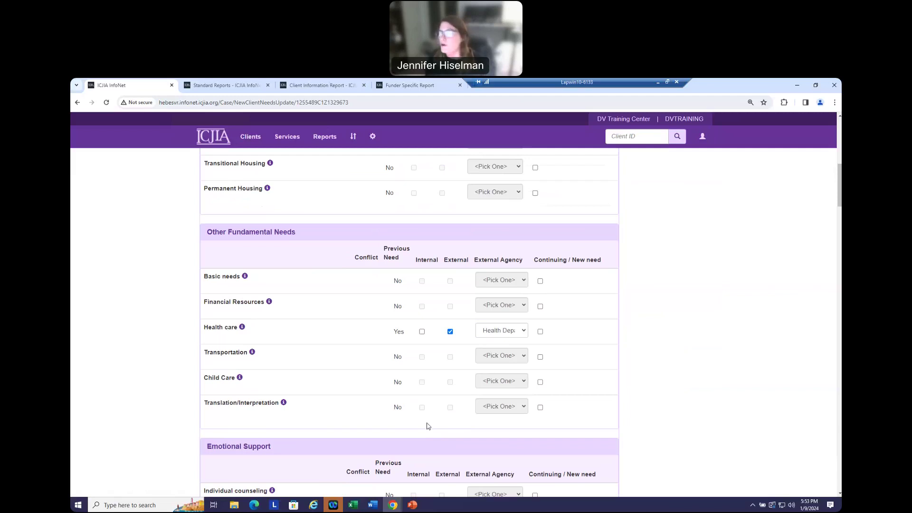
click(422, 332)
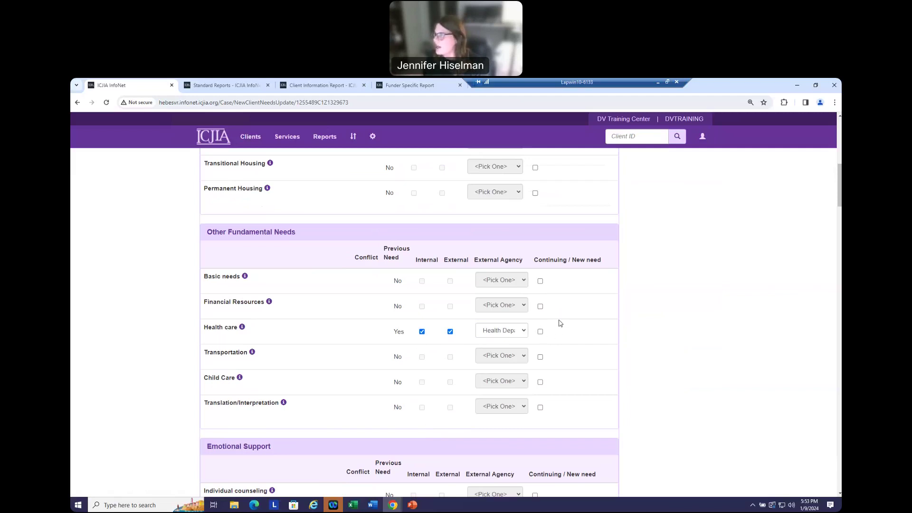
- Under Advocacy/Assistance, mark Criminal Justice and Legal: Order of Protection as met internally, and flag Order of Protection as a continuing need
scroll(561, 325, down, 1)
scroll(561, 322, down, 3)
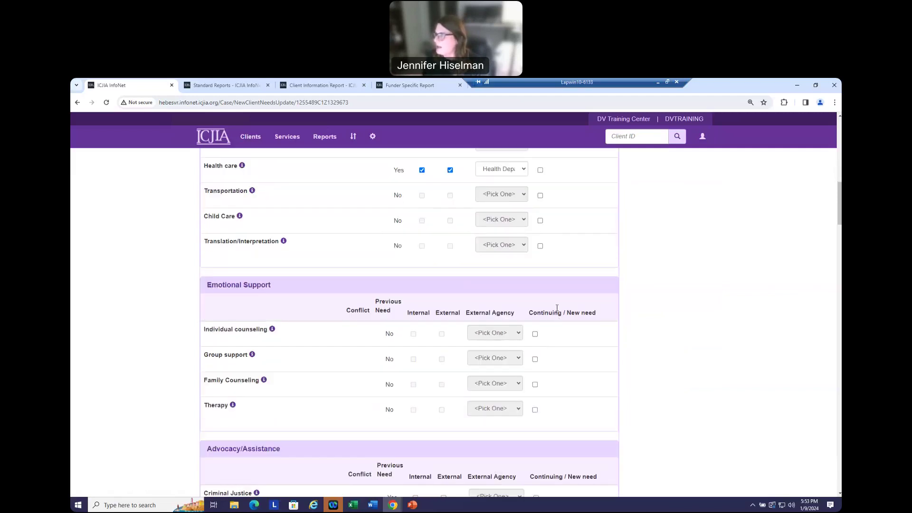
scroll(567, 297, down, 2)
scroll(568, 298, down, 2)
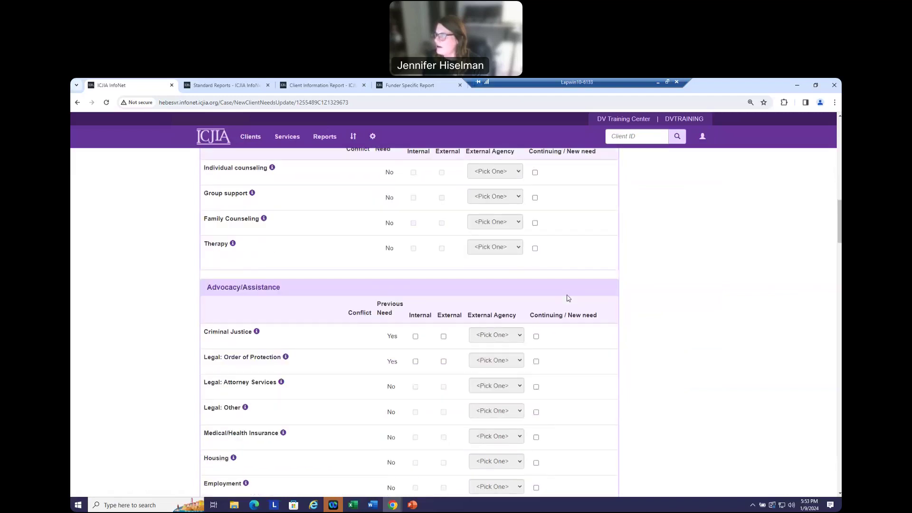
scroll(569, 298, down, 1)
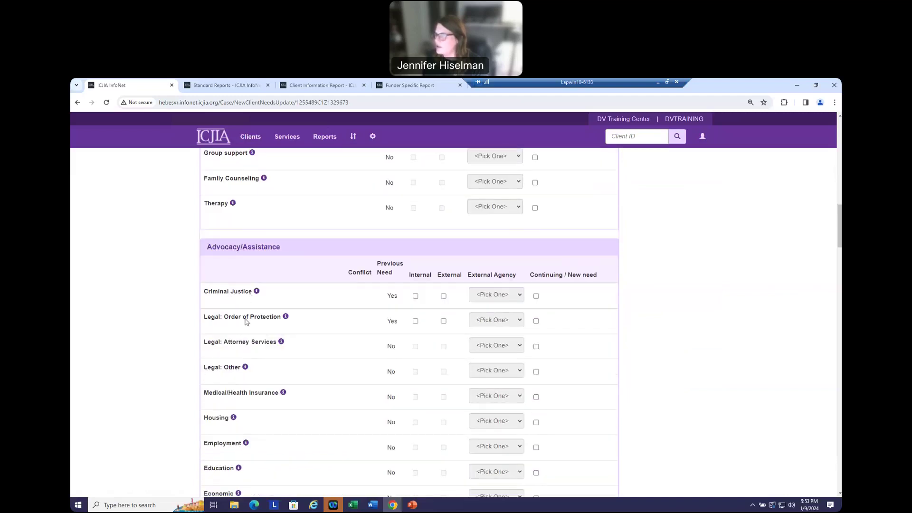
click(415, 296)
click(416, 321)
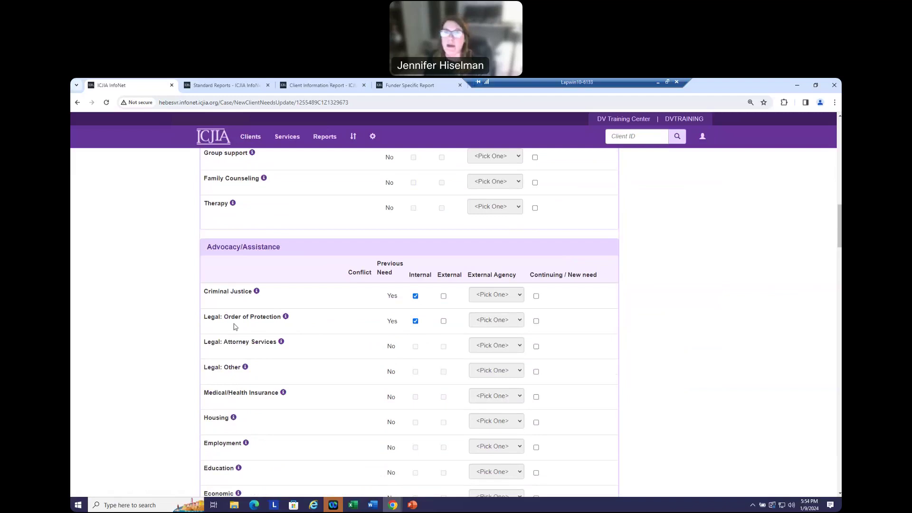
click(536, 321)
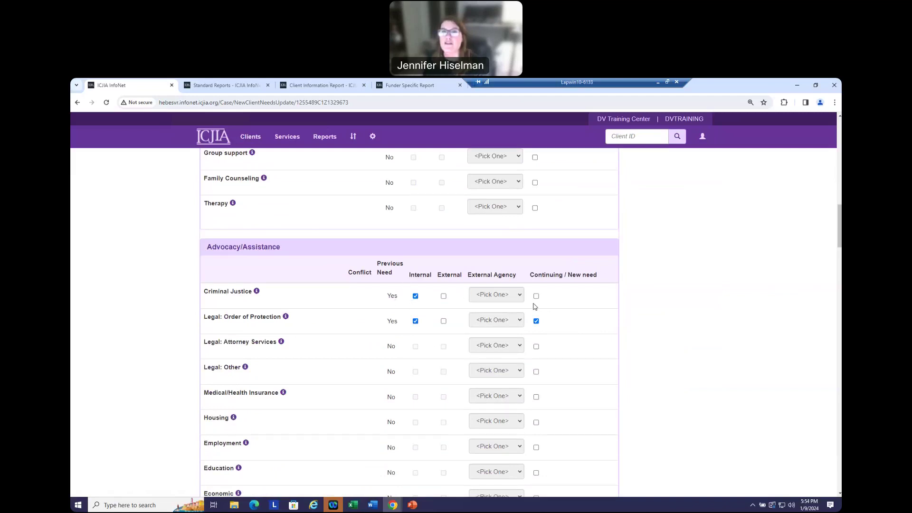
scroll(567, 298, up, 4)
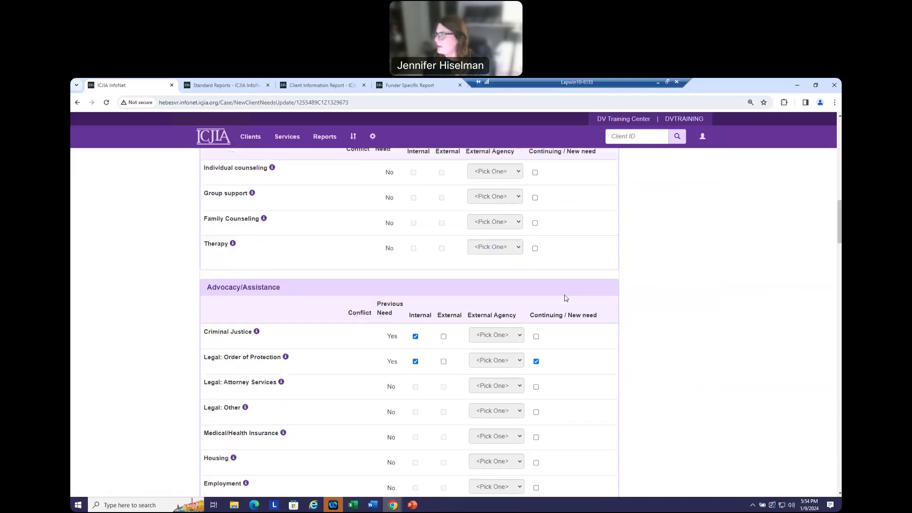
scroll(570, 299, up, 4)
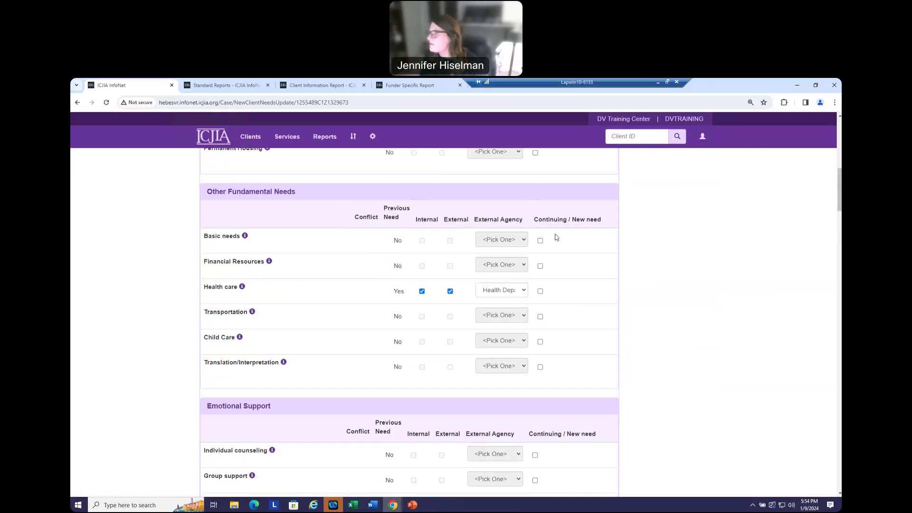
scroll(556, 239, down, 1)
scroll(562, 239, up, 1)
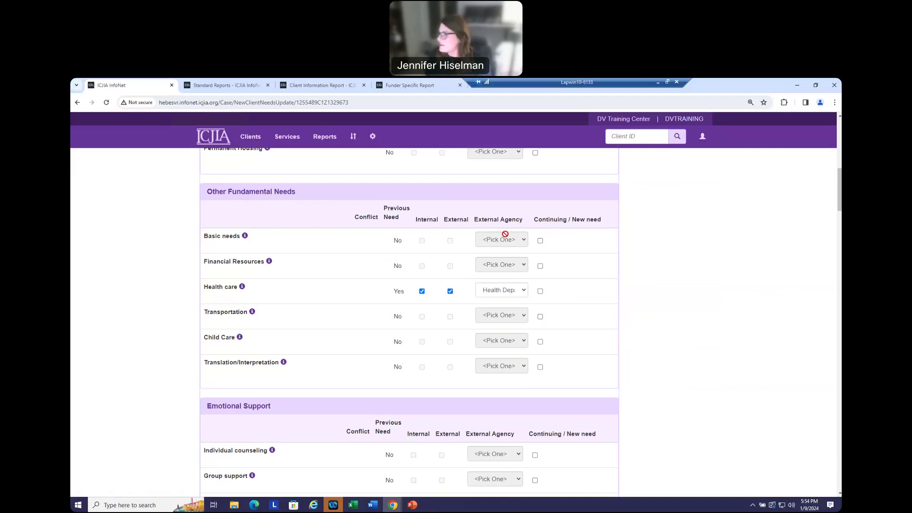
click(541, 291)
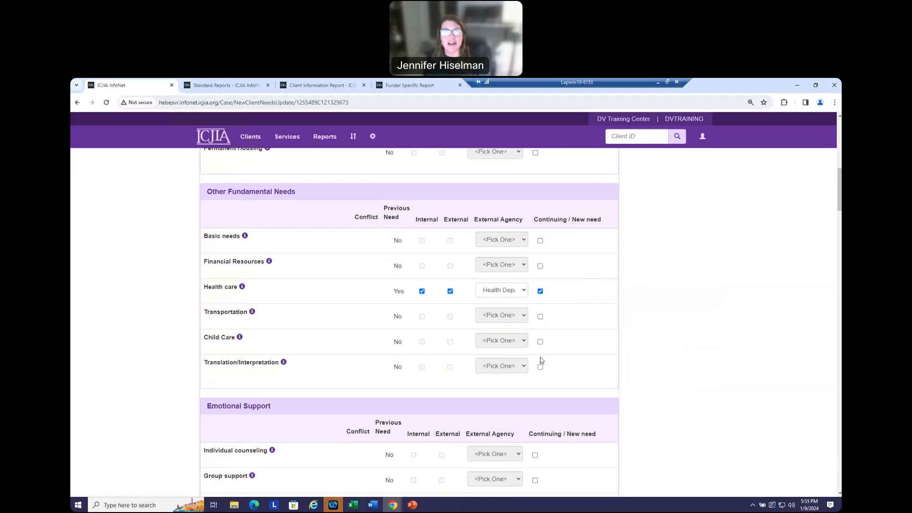
click(541, 291)
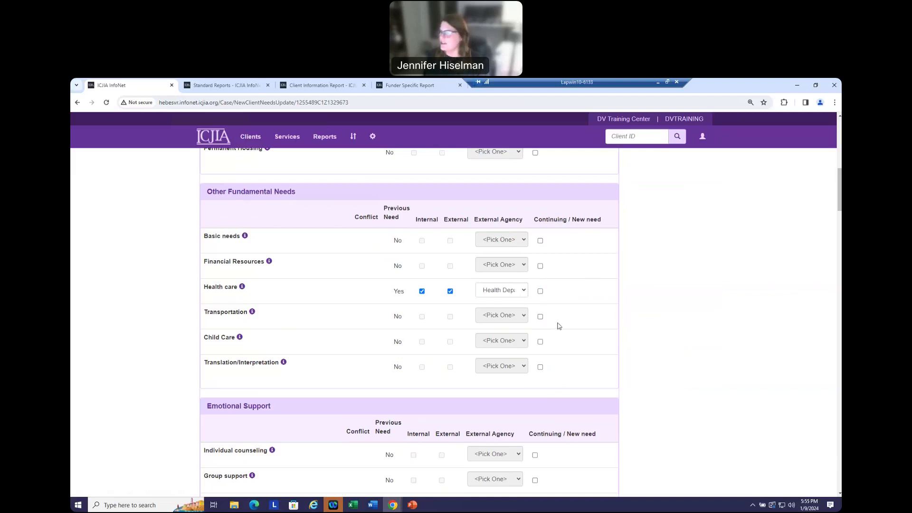
- Under Emotional Support, flag Individual counseling as a new need
scroll(558, 288, up, 1)
scroll(559, 288, up, 2)
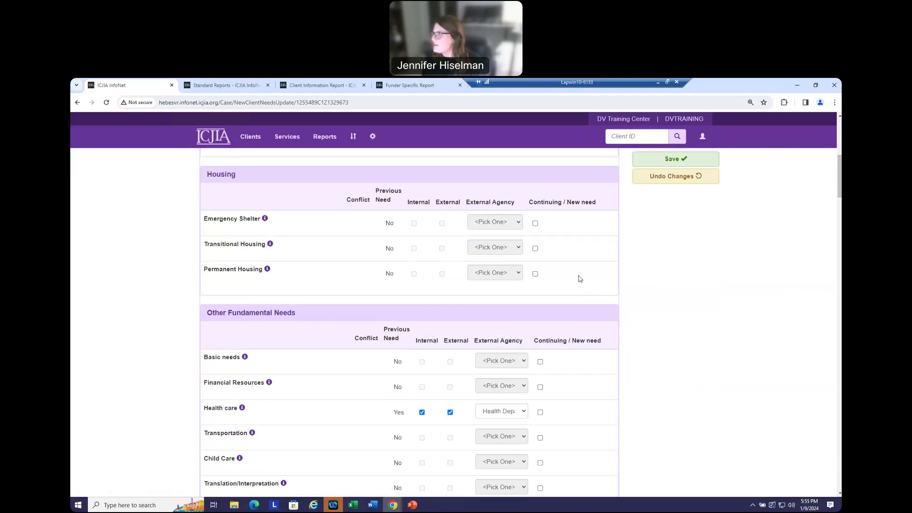
scroll(580, 278, up, 3)
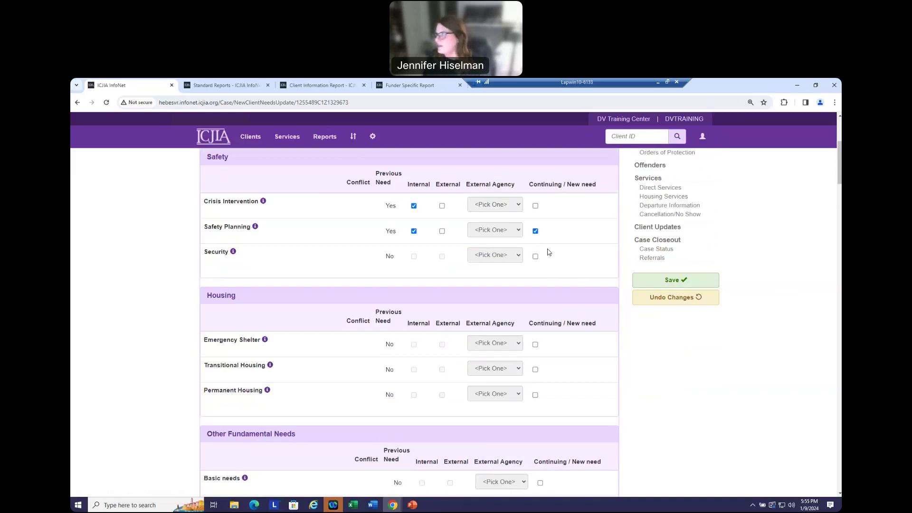
scroll(549, 252, down, 8)
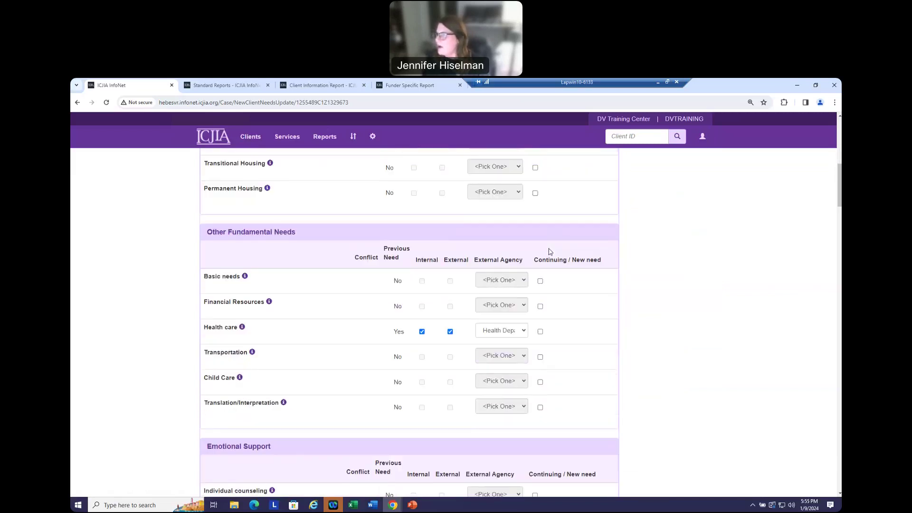
scroll(550, 252, down, 4)
scroll(389, 296, up, 2)
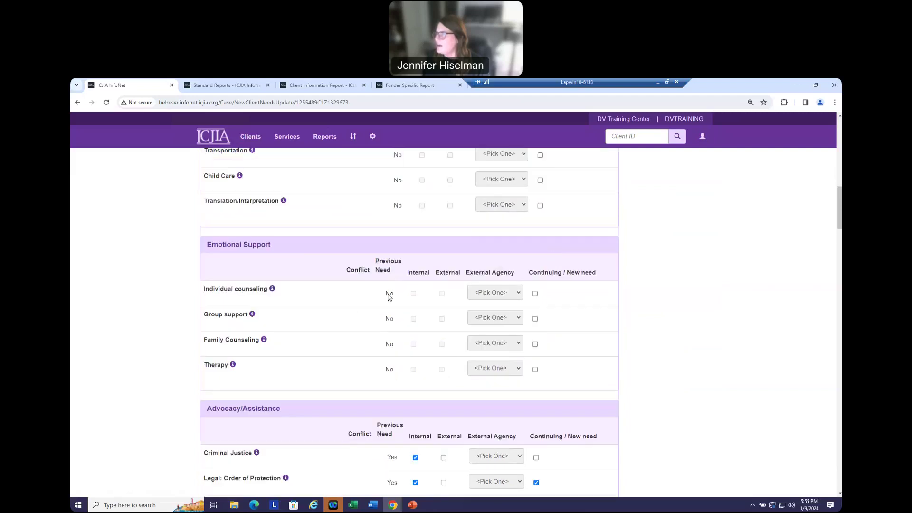
click(535, 294)
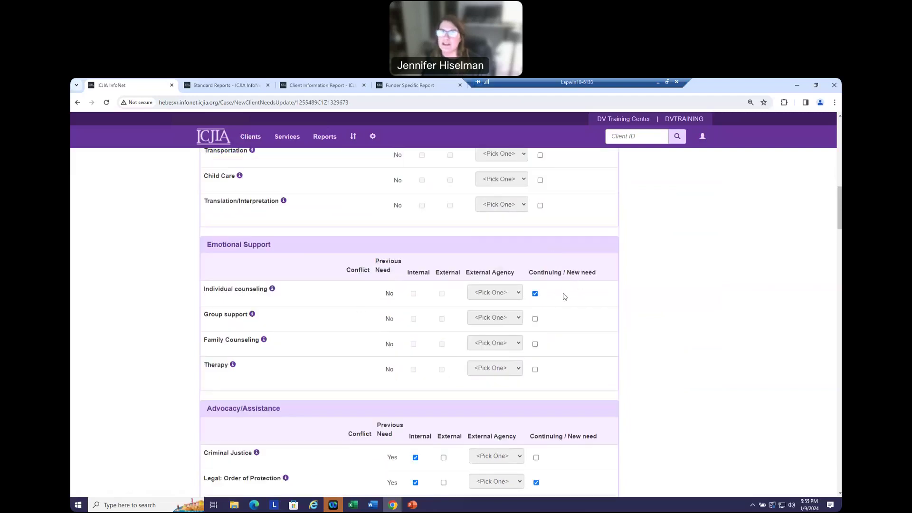
- Under Advocacy/Assistance, flag Employment as a new need
scroll(558, 307, down, 2)
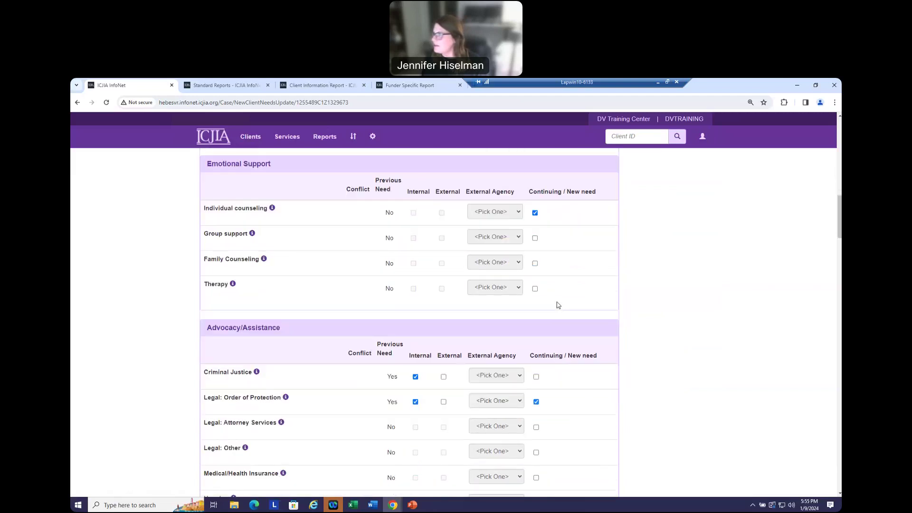
scroll(558, 306, down, 2)
scroll(558, 302, down, 2)
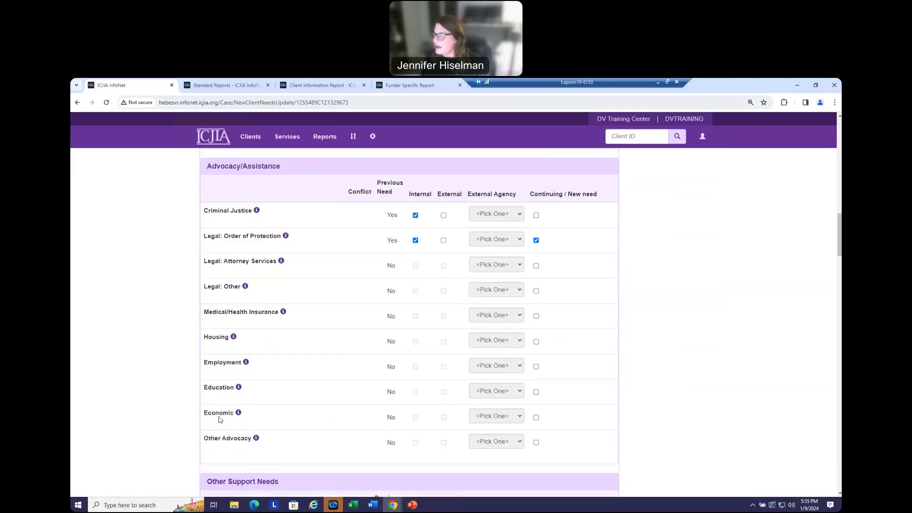
click(536, 367)
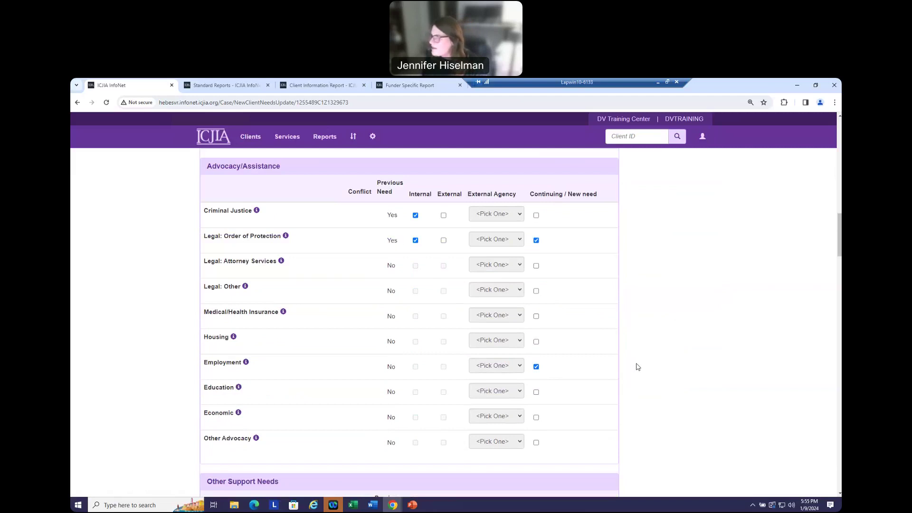
scroll(638, 365, down, 3)
scroll(638, 365, down, 3)
scroll(637, 366, up, 7)
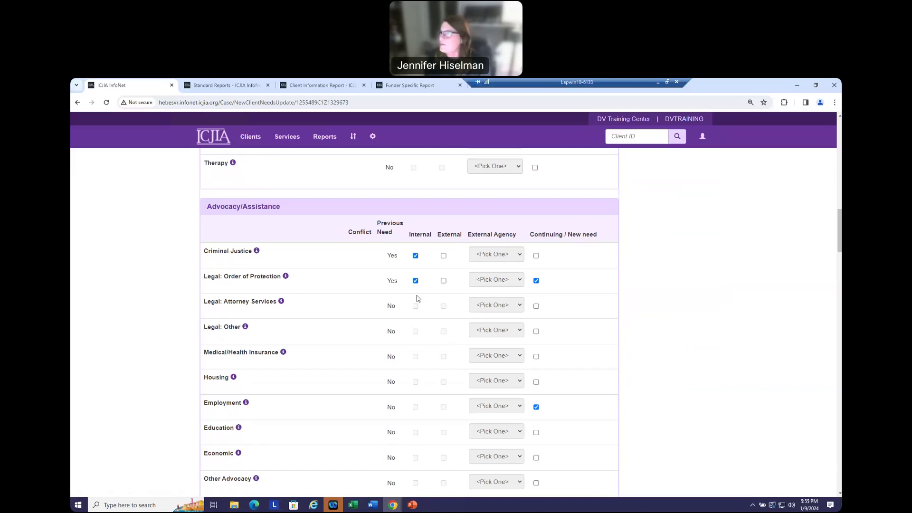
click(415, 281)
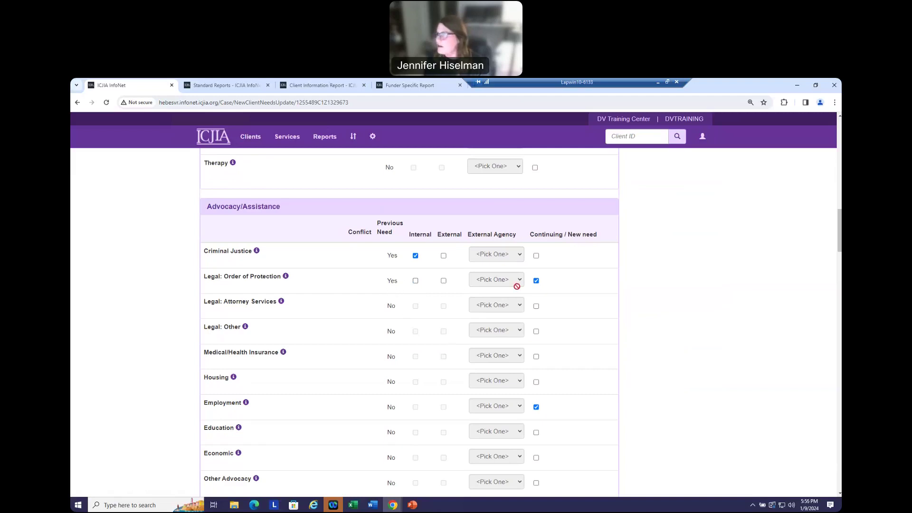
click(535, 280)
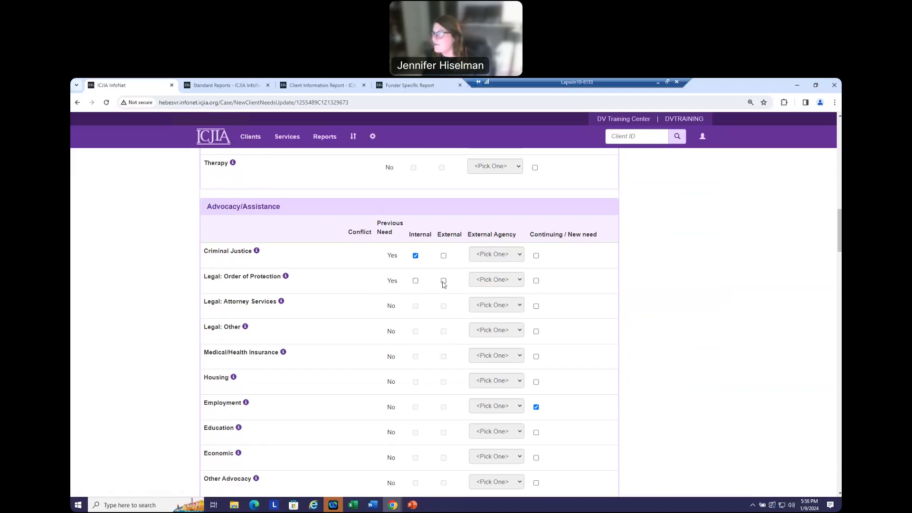
click(537, 282)
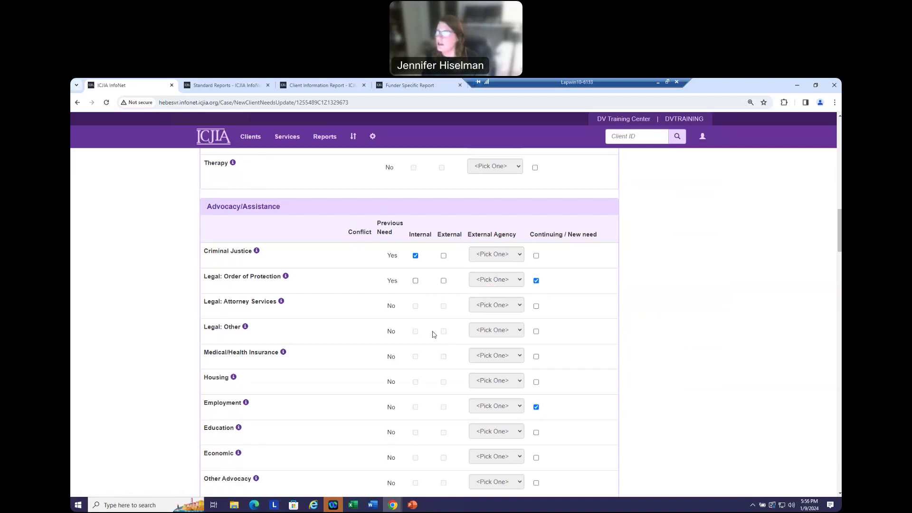
click(416, 280)
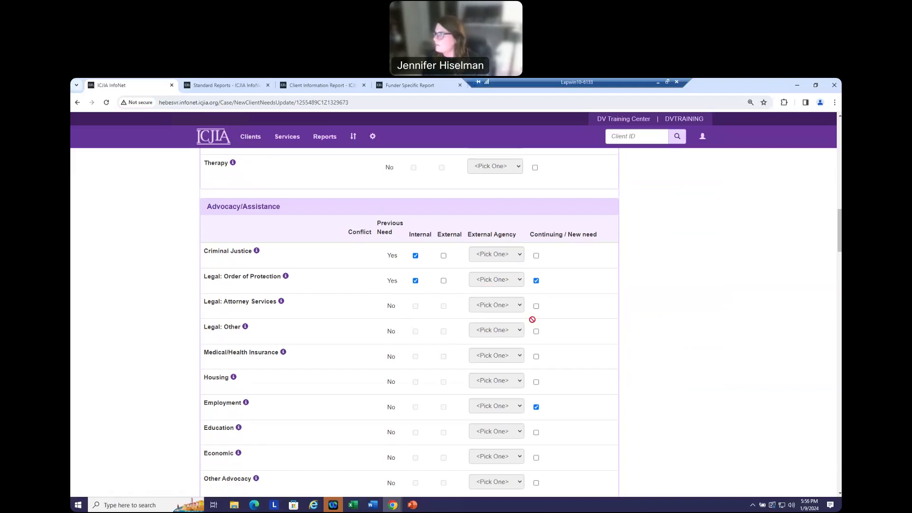
scroll(583, 308, down, 2)
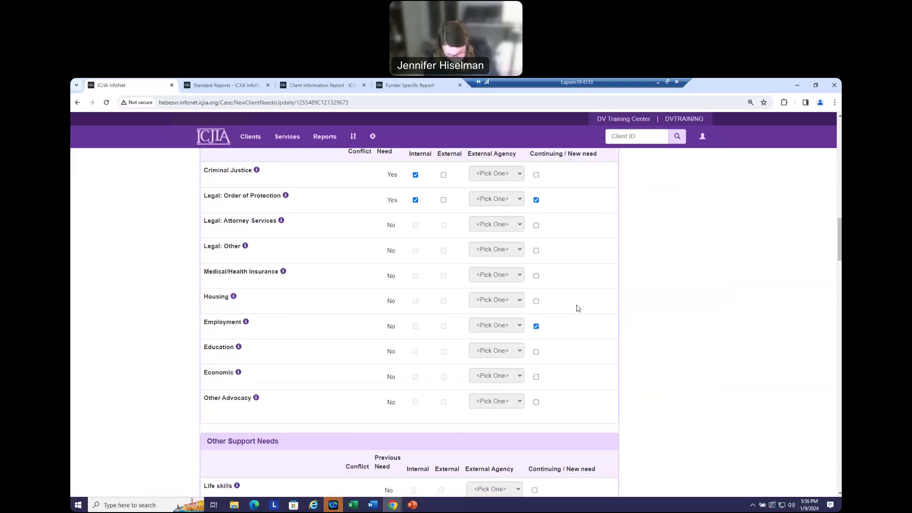
scroll(589, 314, up, 2)
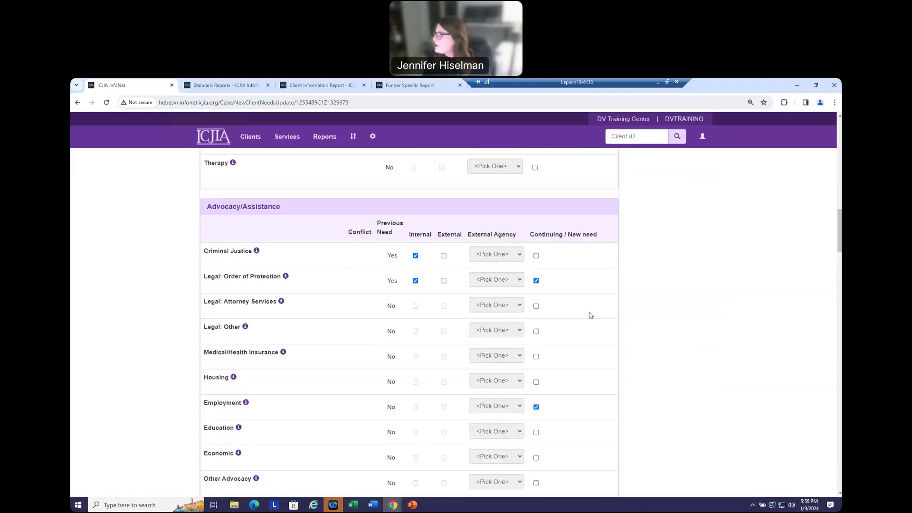
scroll(630, 329, down, 1)
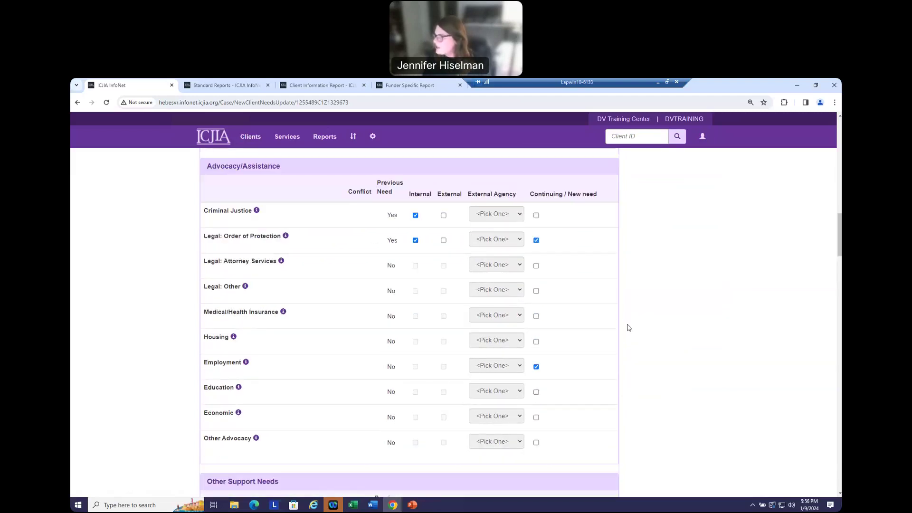
scroll(636, 328, down, 2)
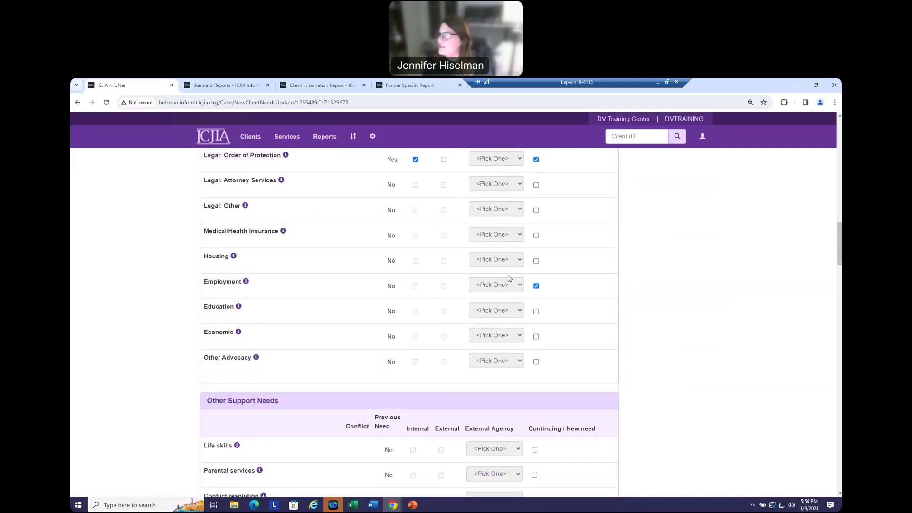
click(536, 286)
click(536, 285)
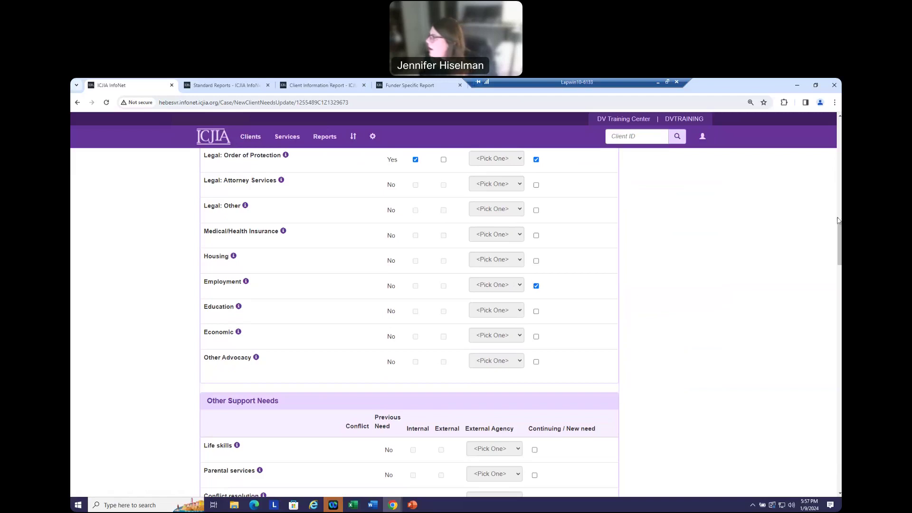
- Save the 12/01/2023 client update and open the client's list of updates
drag(839, 254, 837, 169)
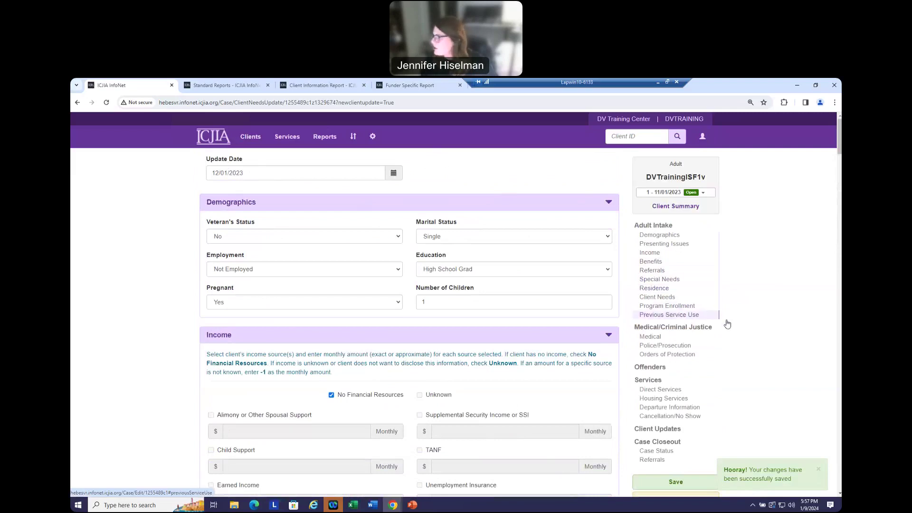
scroll(707, 316, down, 2)
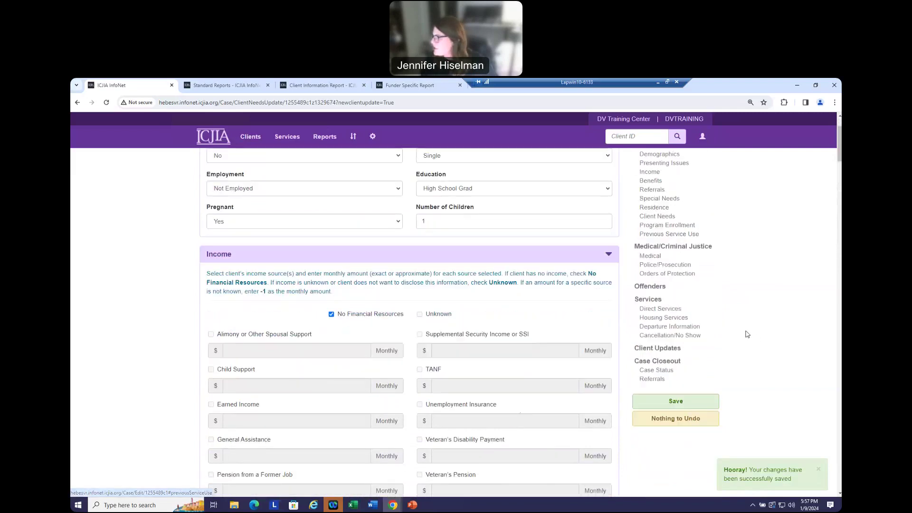
click(654, 349)
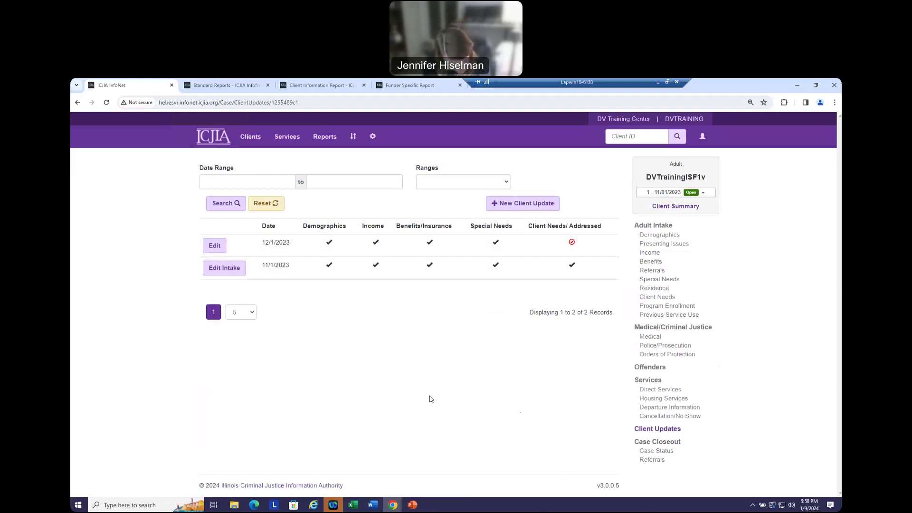
- Start another client update for the same client with the update date 12/15/2023
click(535, 205)
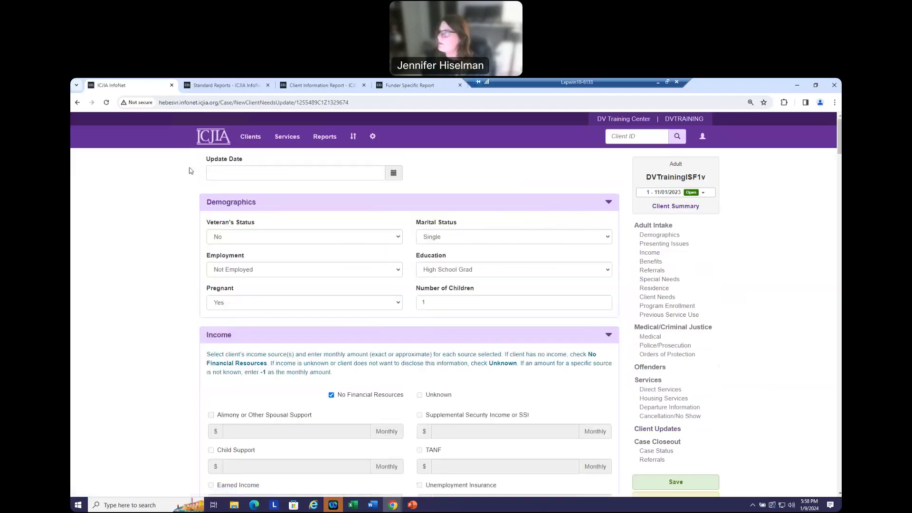
click(232, 172)
text(12/15/23)
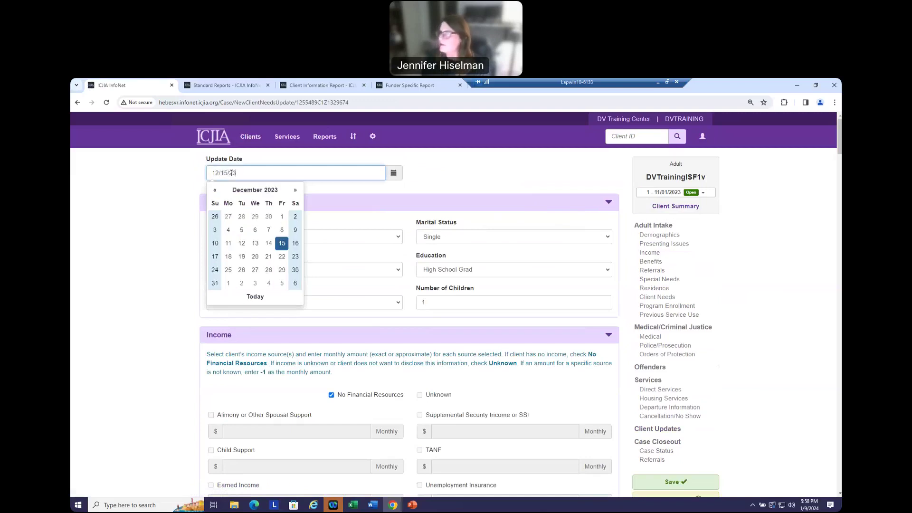
click(174, 191)
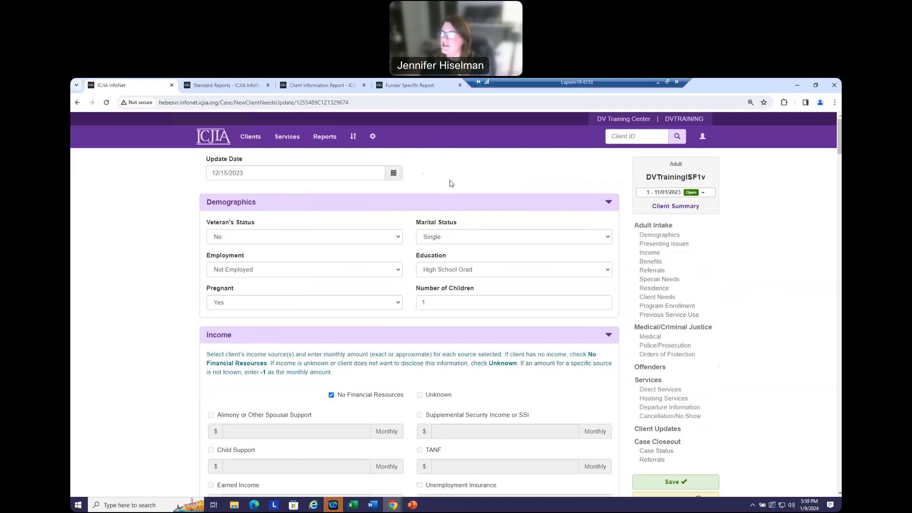
- Set Pregnant to No and Number of Children to 2, and save the 12/15/2023 client update
click(399, 305)
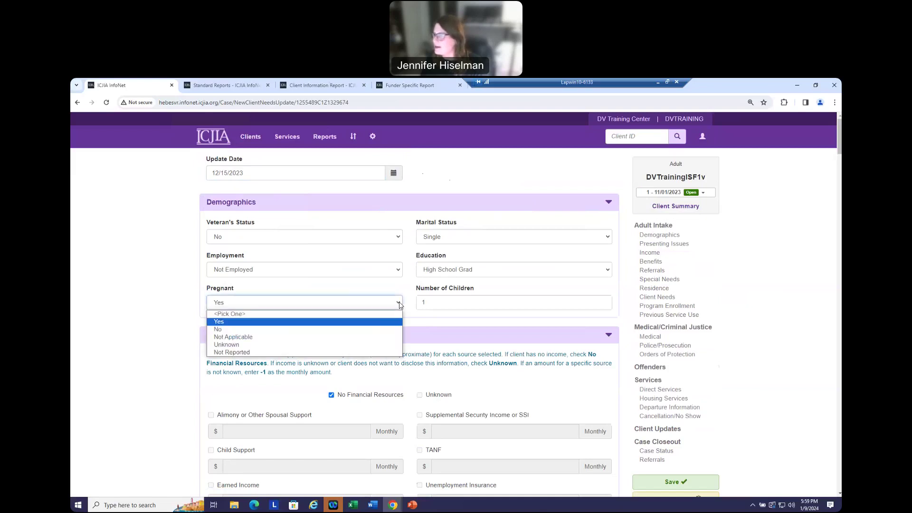
click(386, 331)
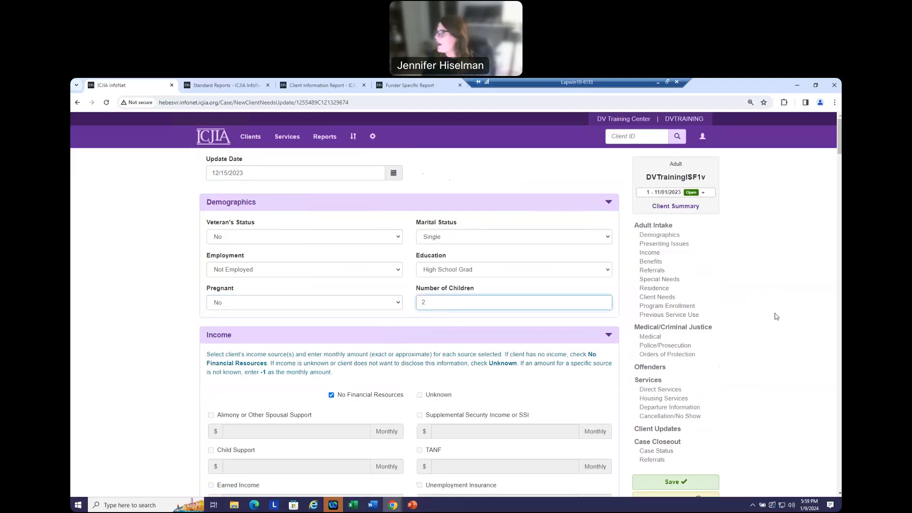
scroll(762, 312, down, 2)
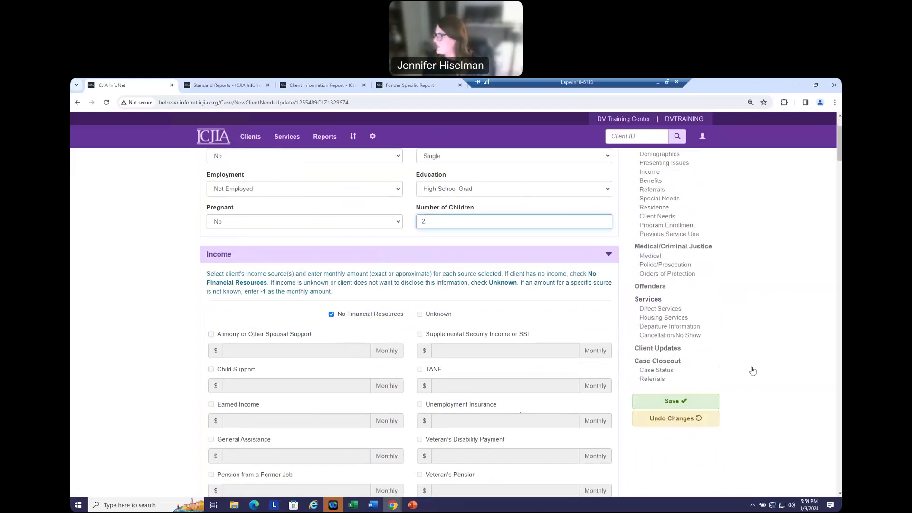
click(672, 403)
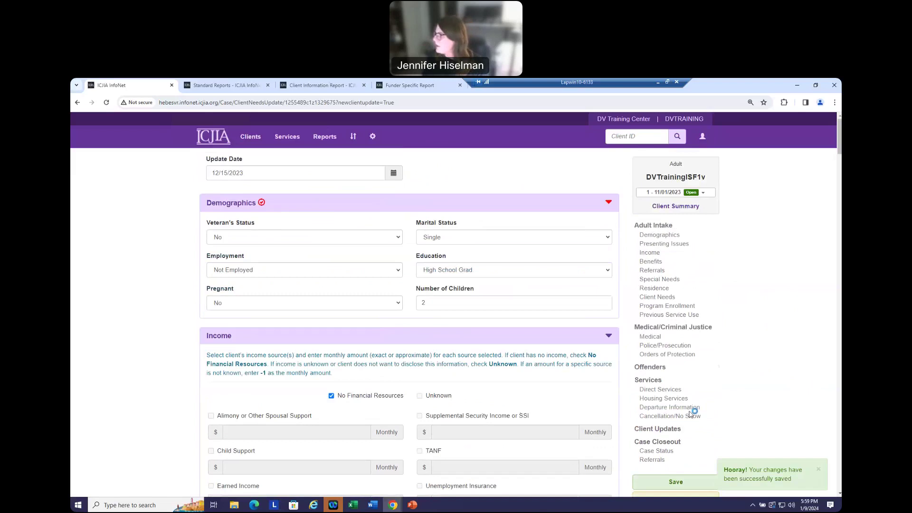
- Return to the client's list of updates and start a new client update with the update date 01/02/2024
click(651, 429)
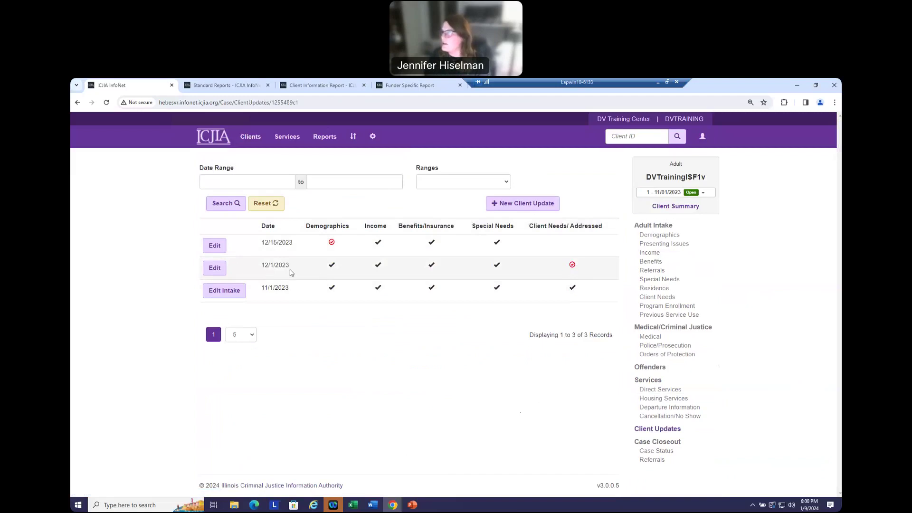
mouse_move(572, 269)
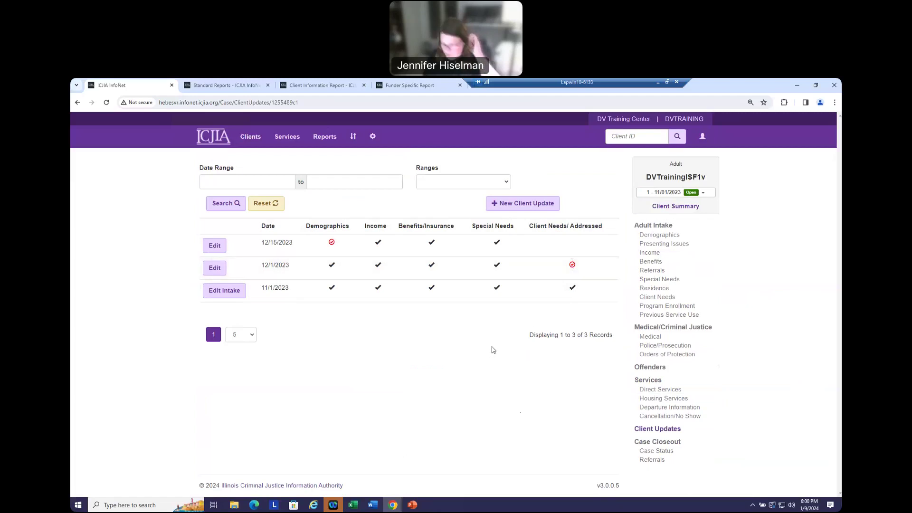
click(535, 207)
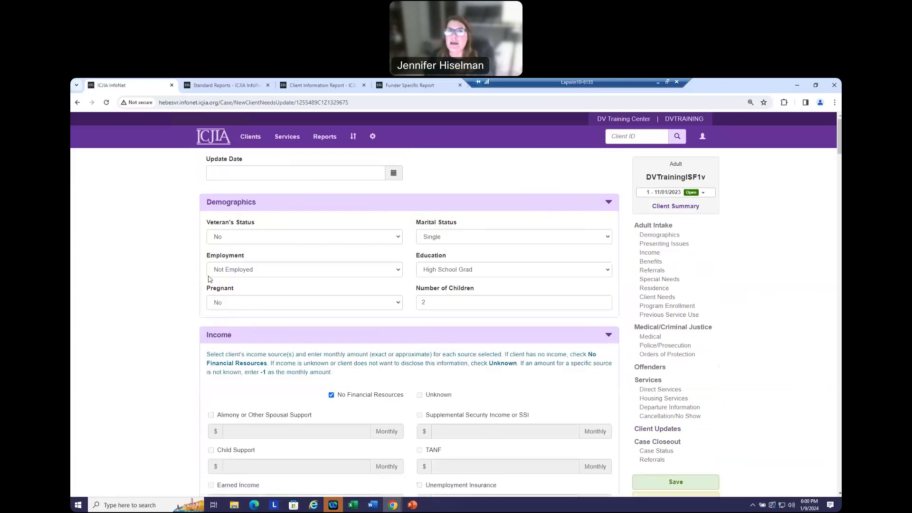
click(228, 171)
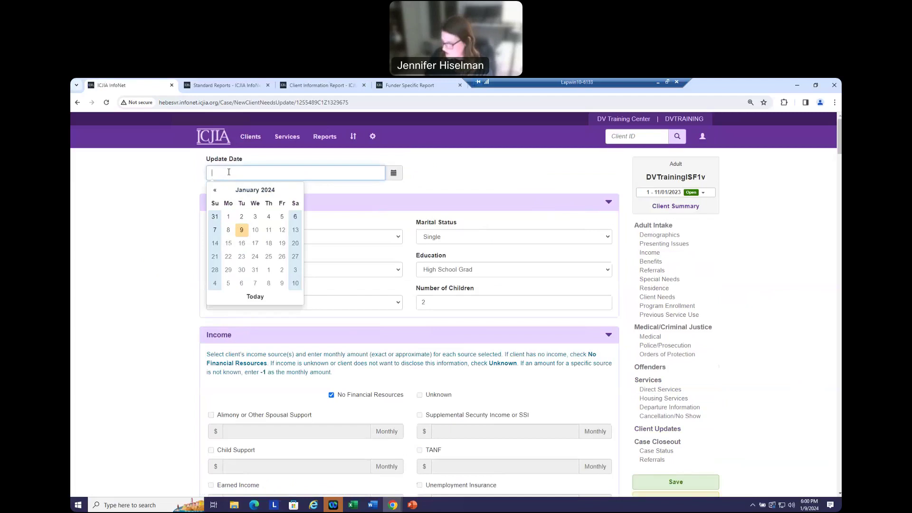
click(242, 217)
click(494, 181)
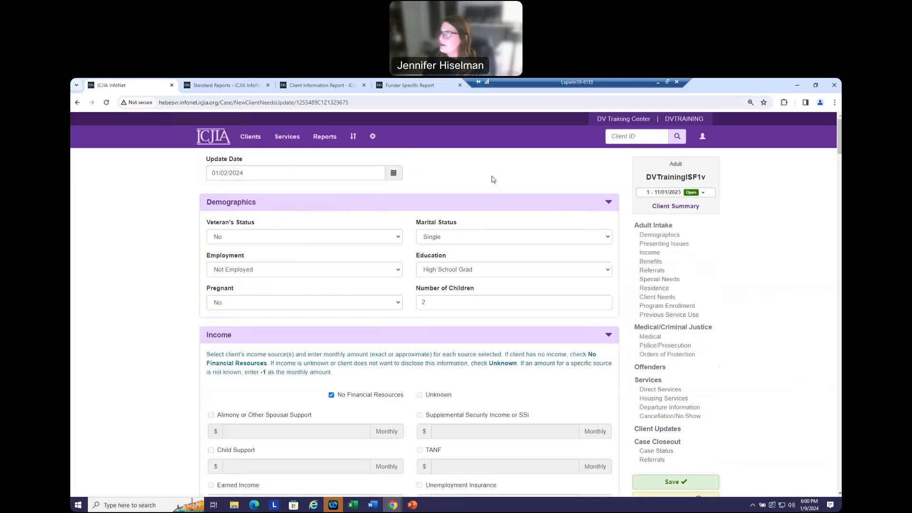
- Collapse the sections above Client Needs and, under Safety, mark the Safety Planning need as addressed internally
click(608, 203)
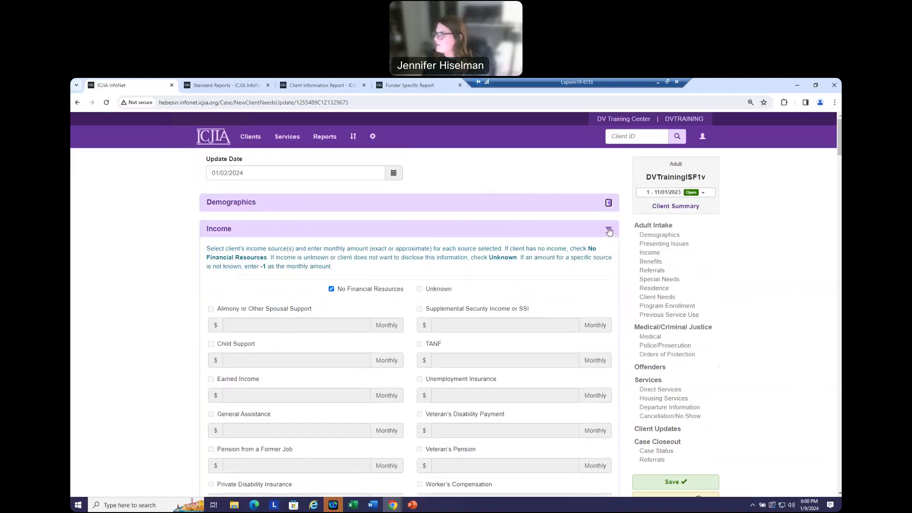
click(608, 231)
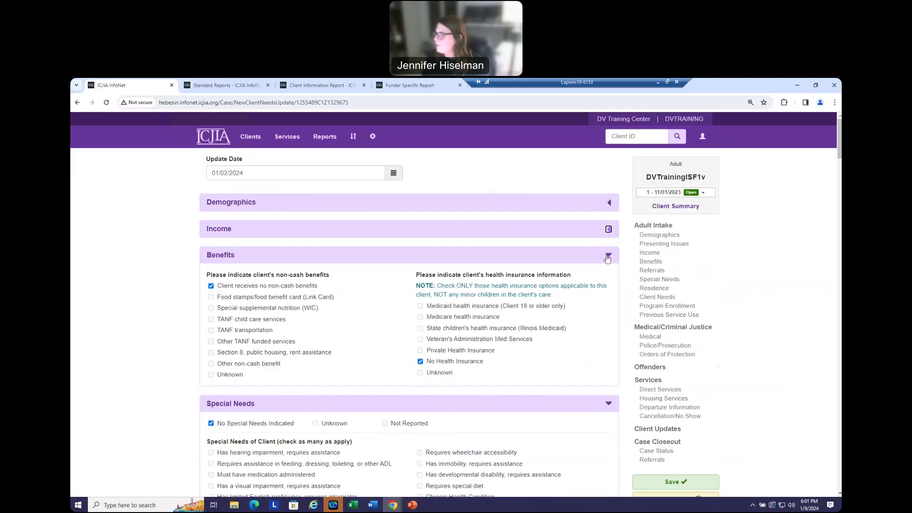
click(607, 258)
click(608, 282)
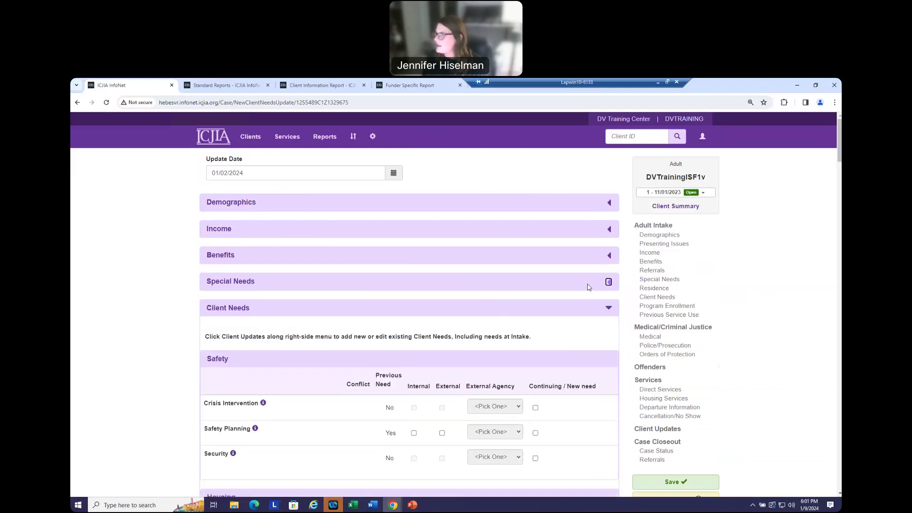
scroll(589, 285, down, 1)
scroll(558, 286, down, 2)
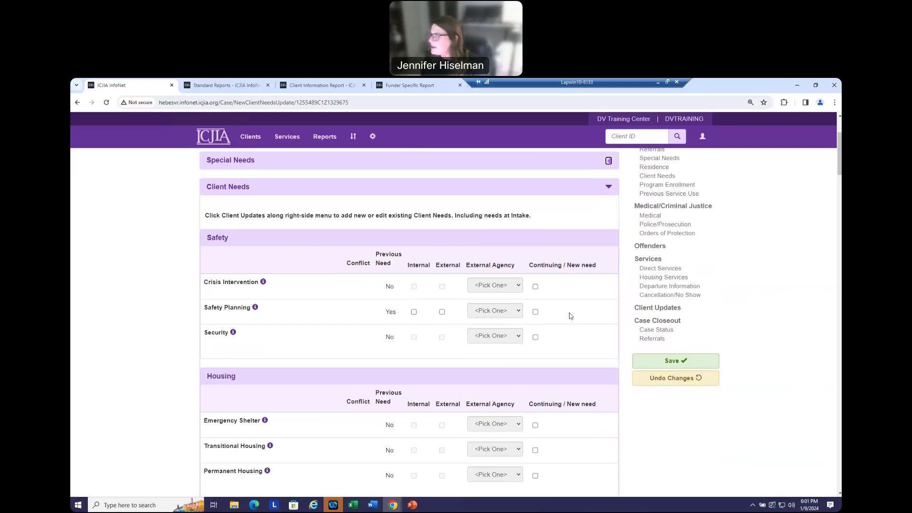
click(415, 312)
- Under Emotional Support, mark Individual counseling as addressed internally and flag it as a continuing need
scroll(578, 311, down, 3)
scroll(578, 309, down, 5)
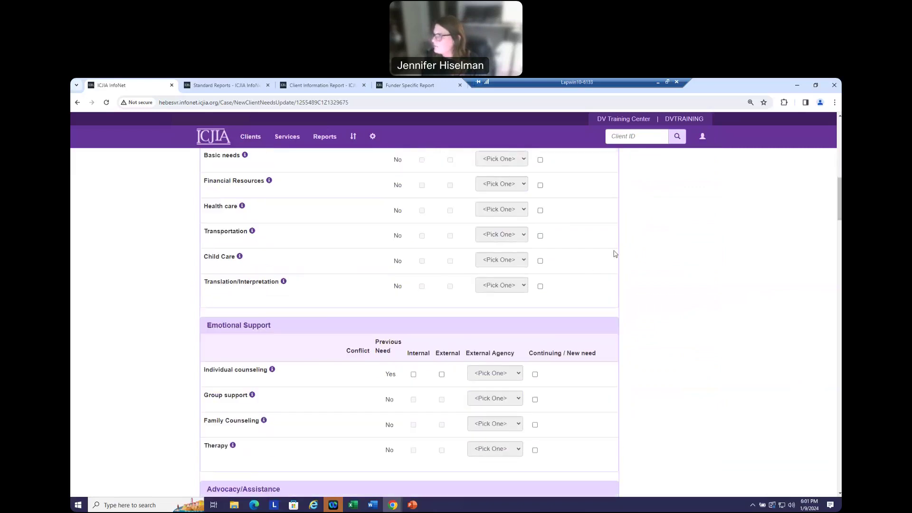
scroll(616, 249, down, 1)
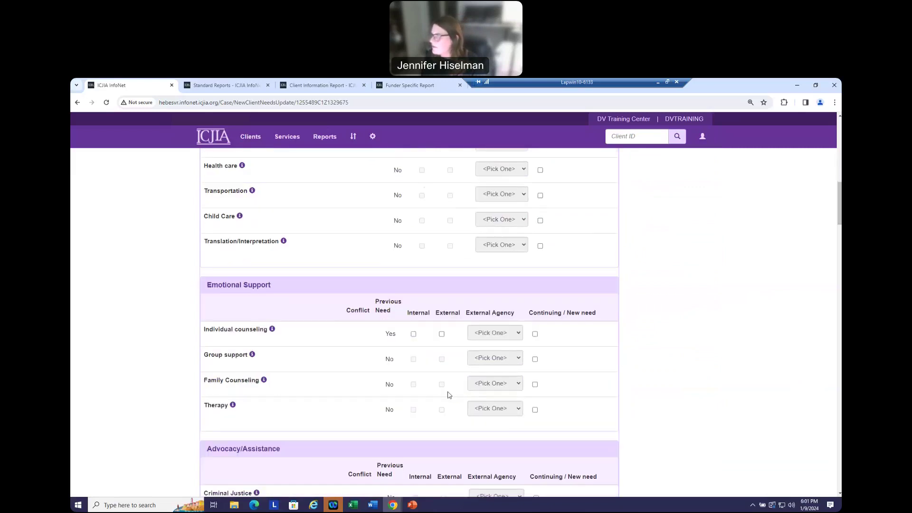
click(414, 334)
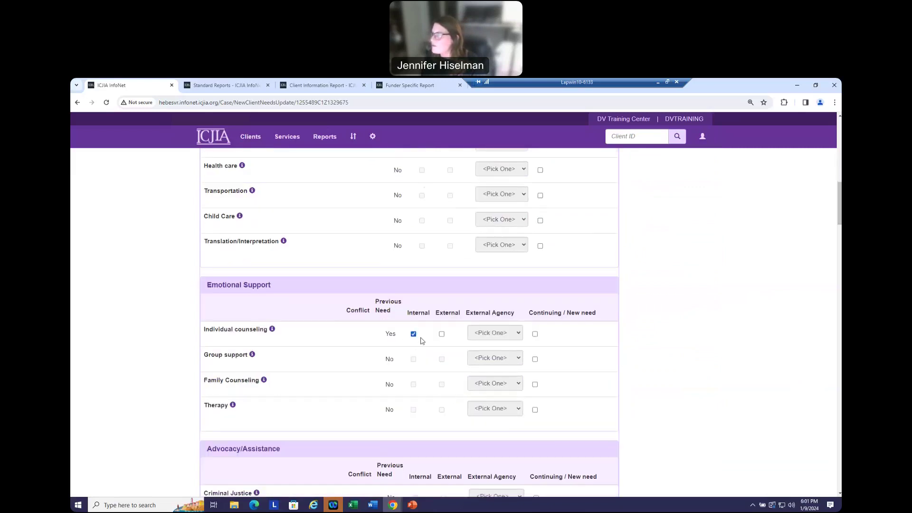
click(536, 334)
- Under Advocacy/Assistance, mark Legal: Order of Protection as addressed internally and continuing, and flag Employment as a continuing need
scroll(577, 303, down, 6)
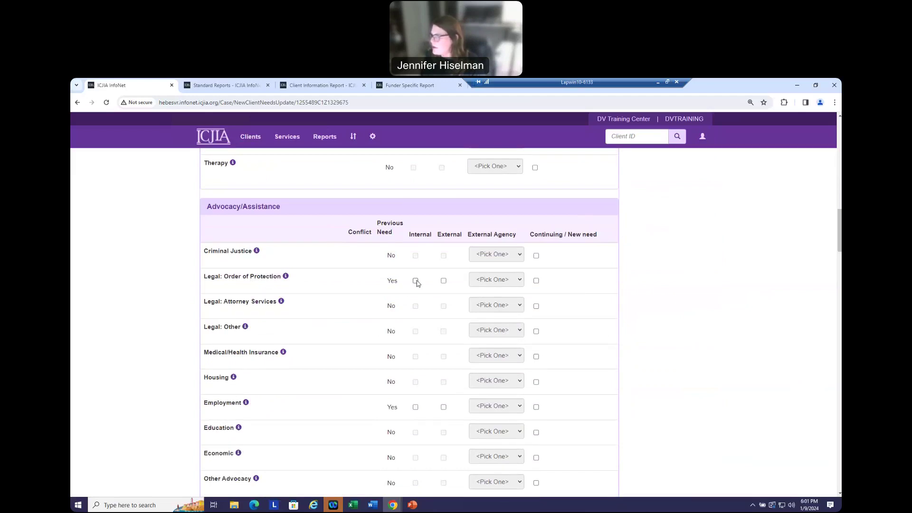
click(416, 281)
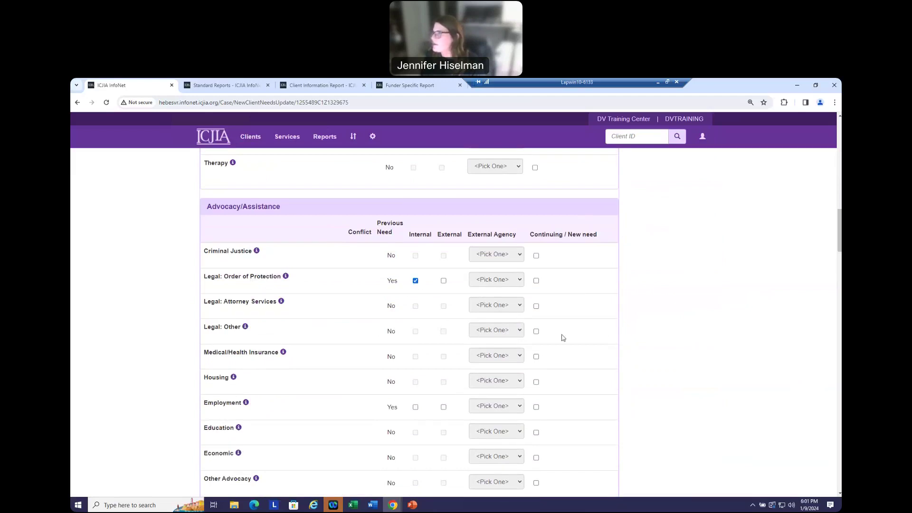
click(536, 282)
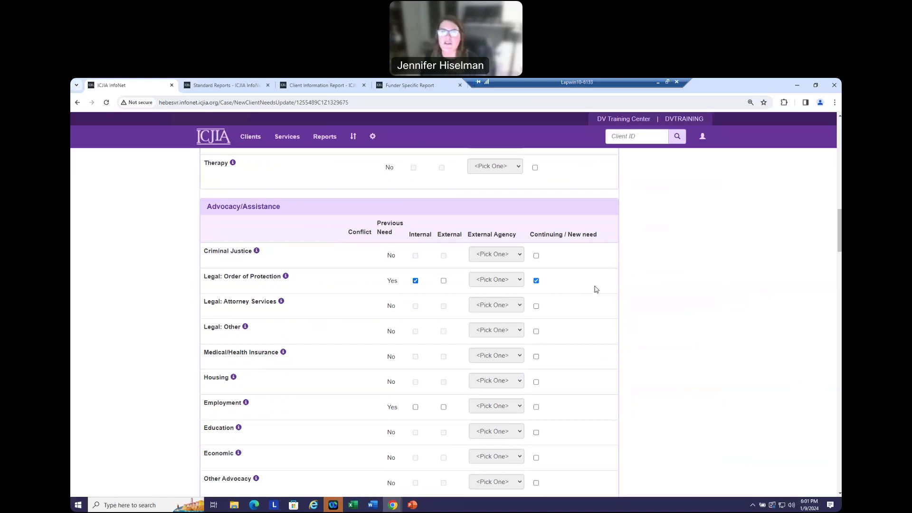
scroll(617, 304, down, 3)
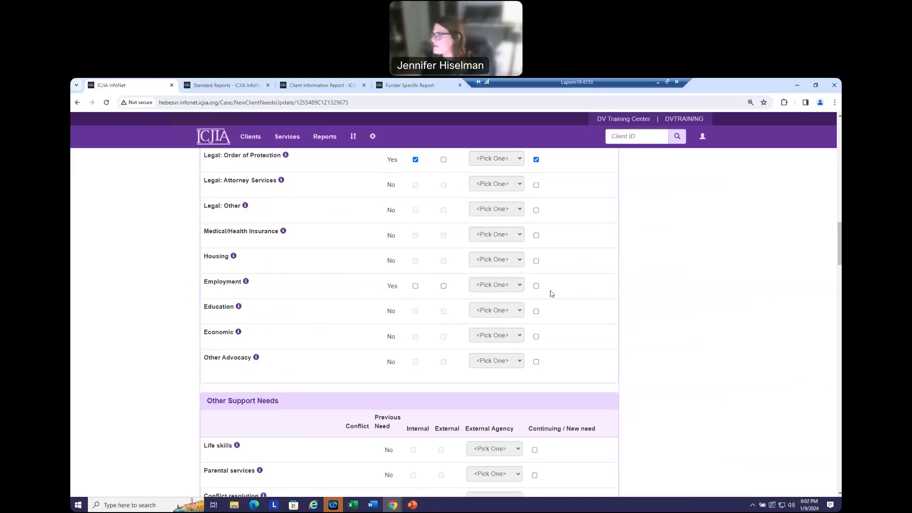
click(536, 286)
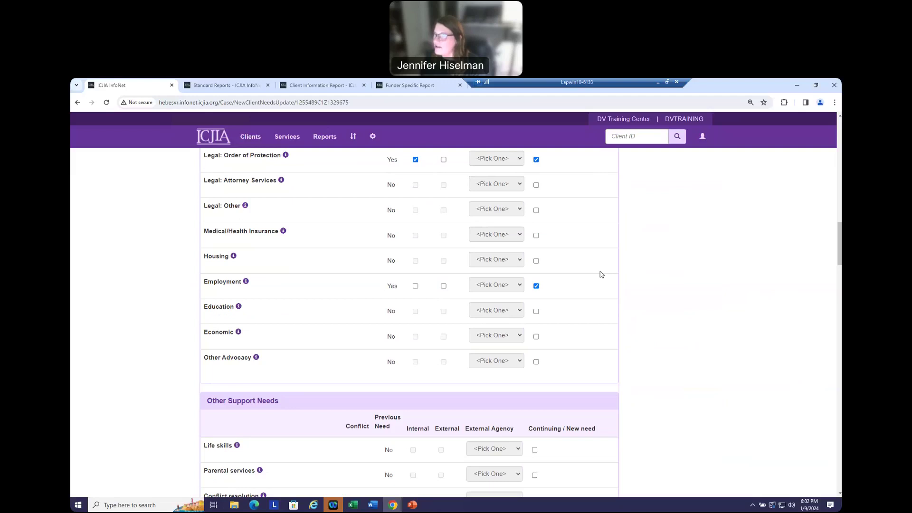
- Under Other Fundamental Needs, flag Child Care as a new need
scroll(601, 275, down, 2)
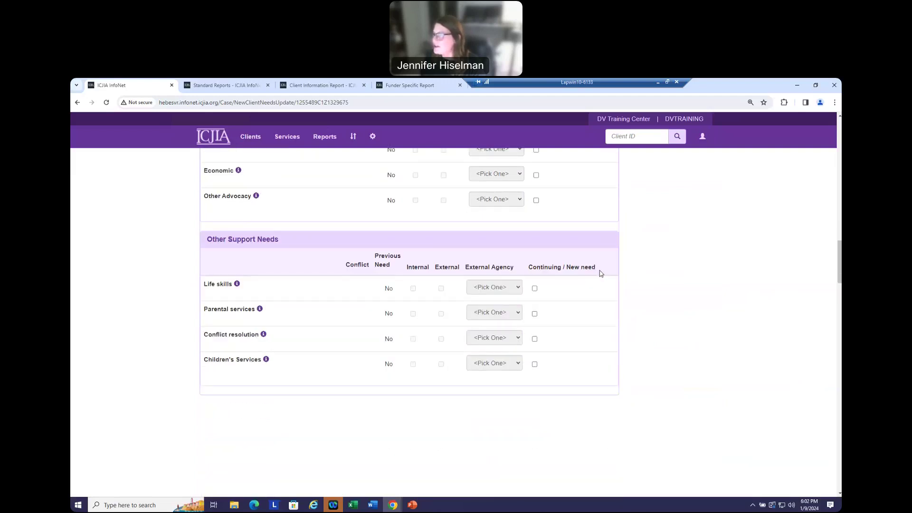
drag(839, 257, 824, 204)
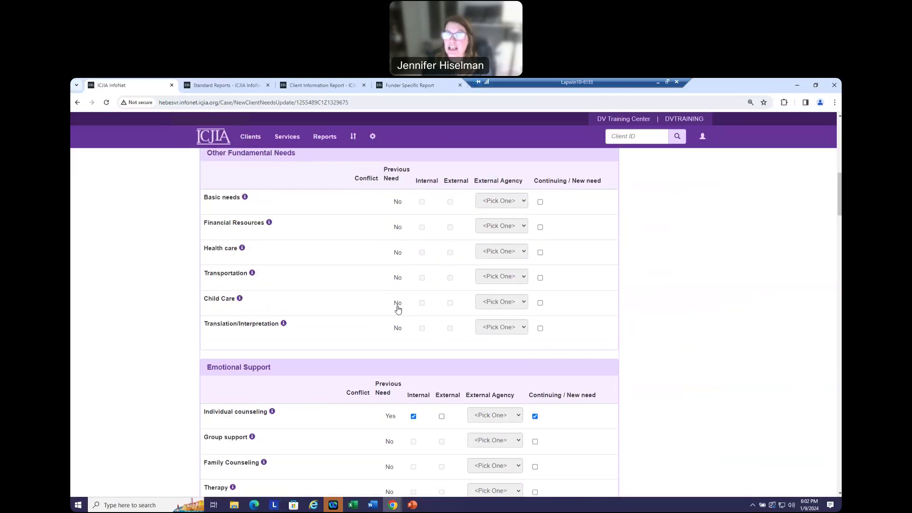
click(540, 303)
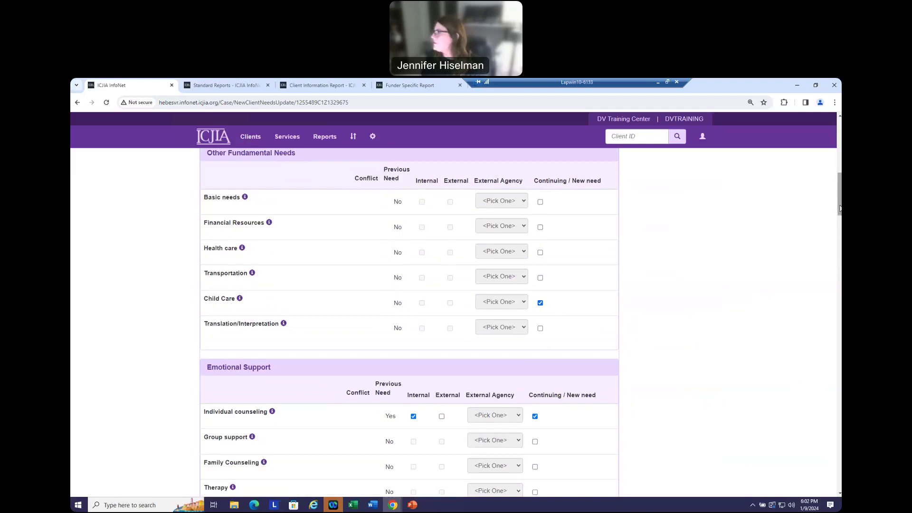
- Save the 01/02/2024 client update and open the client's list of updates
mouse_move(839, 208)
mouse_down()
mouse_move(839, 144)
mouse_move(839, 181)
mouse_up()
click(674, 267)
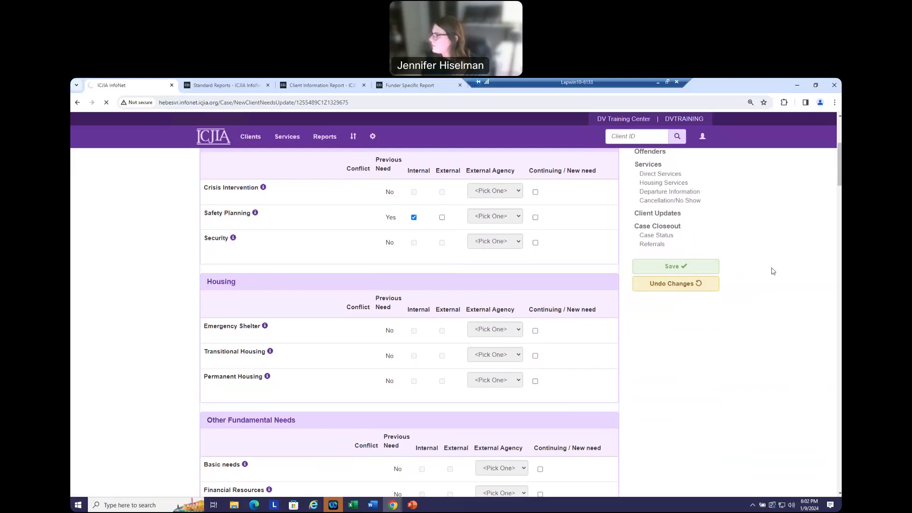
scroll(777, 263, up, 1)
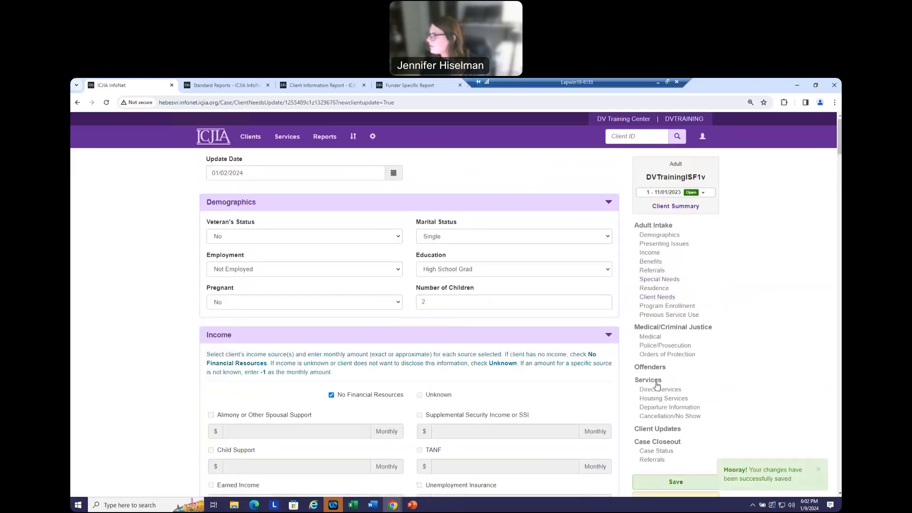
click(646, 430)
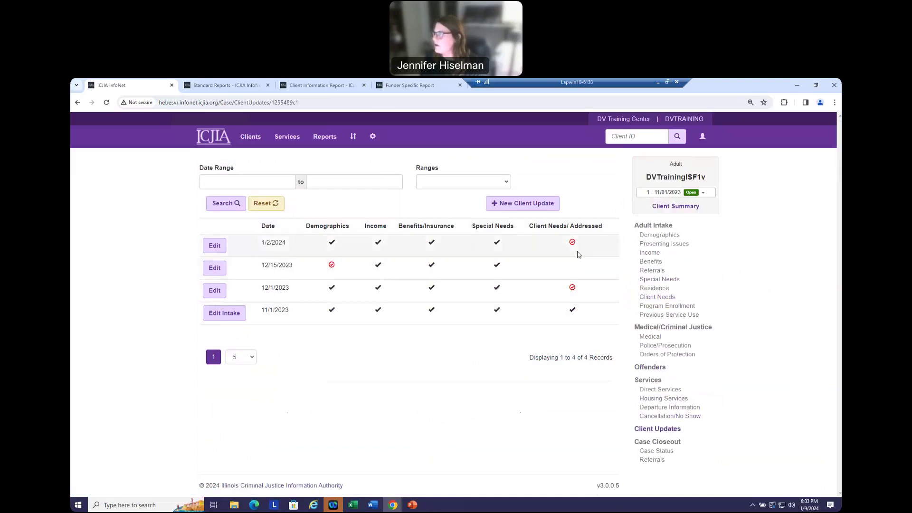
- Reopen the 1/2/2024 update and collapse the sections above Client Needs to review the recorded needs
mouse_move(571, 244)
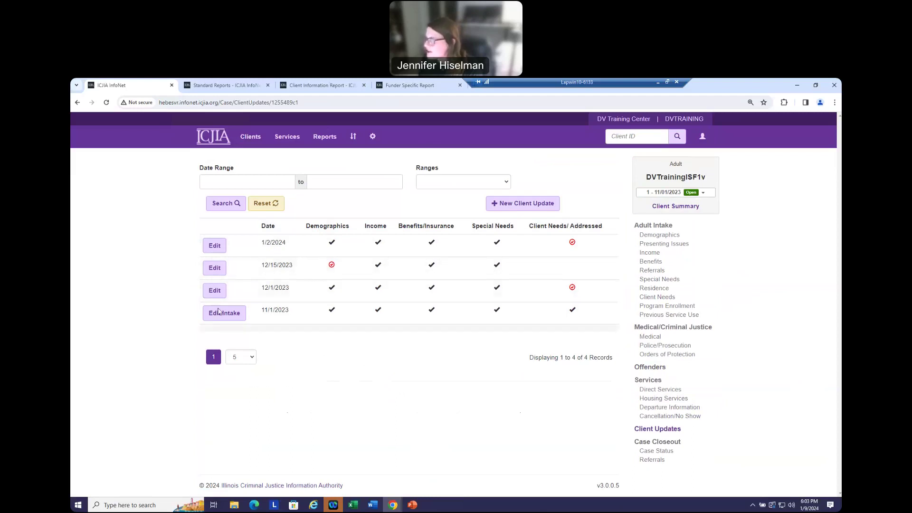
click(213, 248)
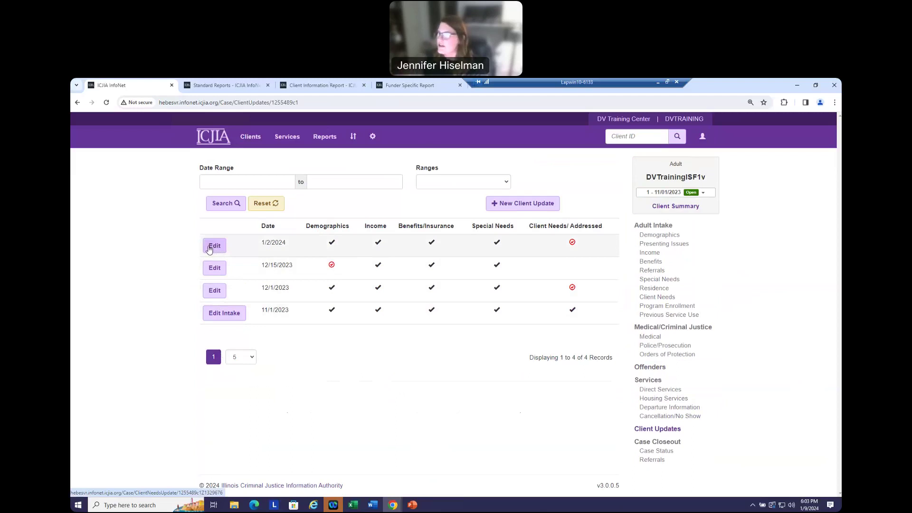
click(215, 247)
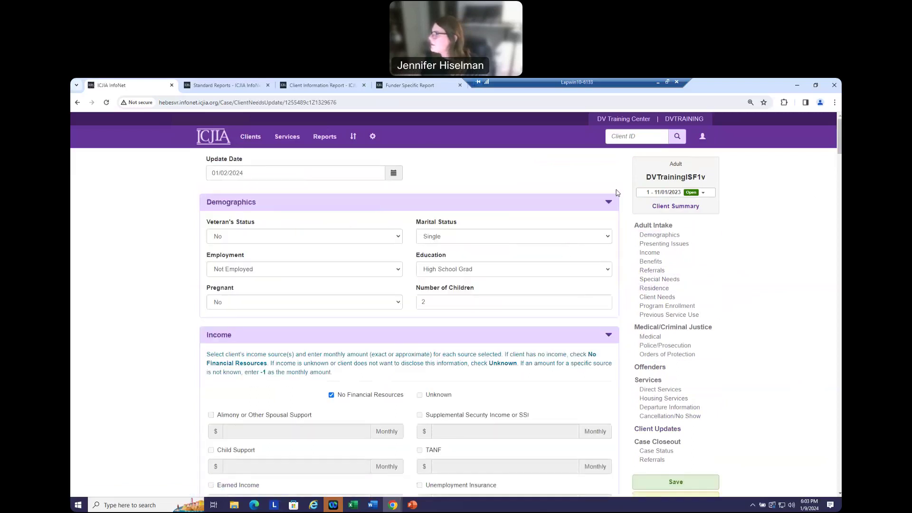
click(608, 202)
click(608, 228)
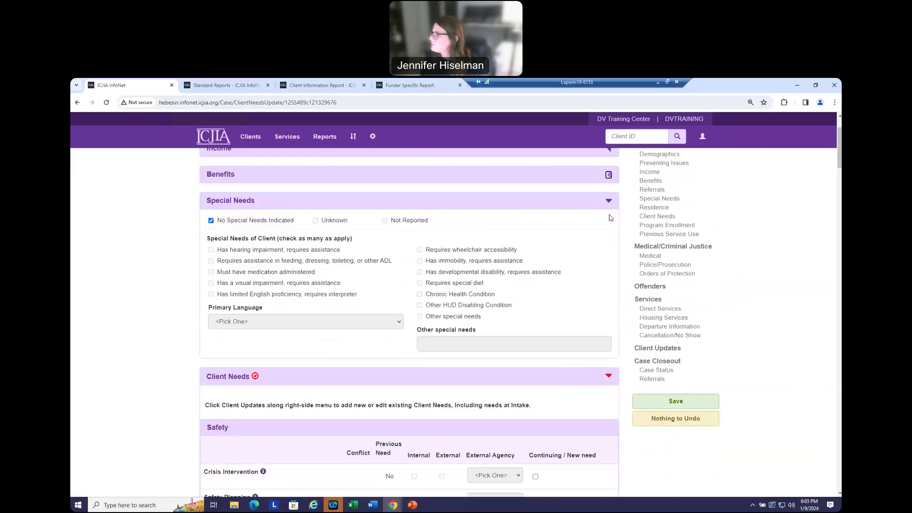
click(608, 200)
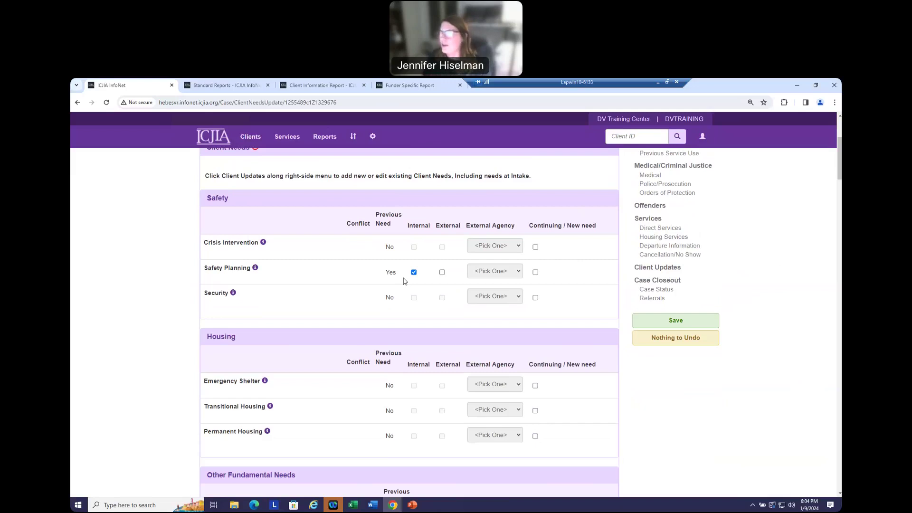
- Return to the client's list of updates, open the 12/1/2023 update, and collapse the sections above Client Needs
click(665, 270)
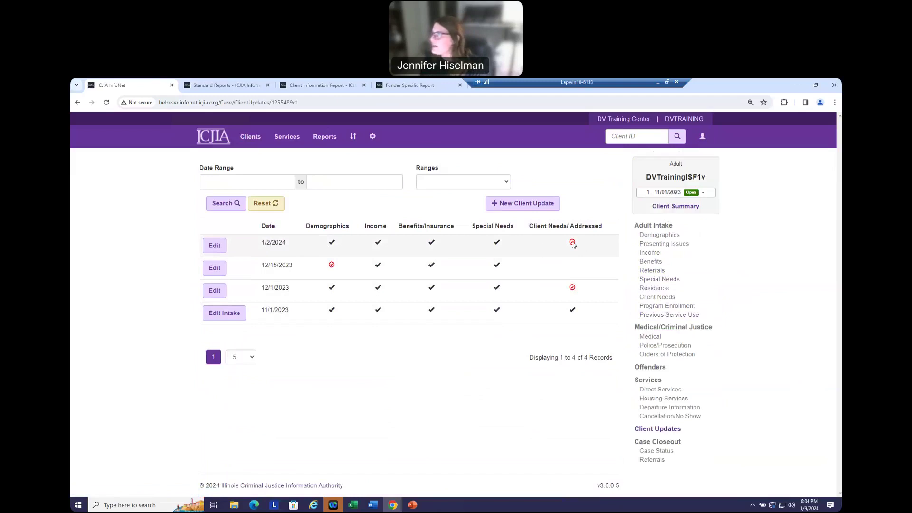
click(215, 291)
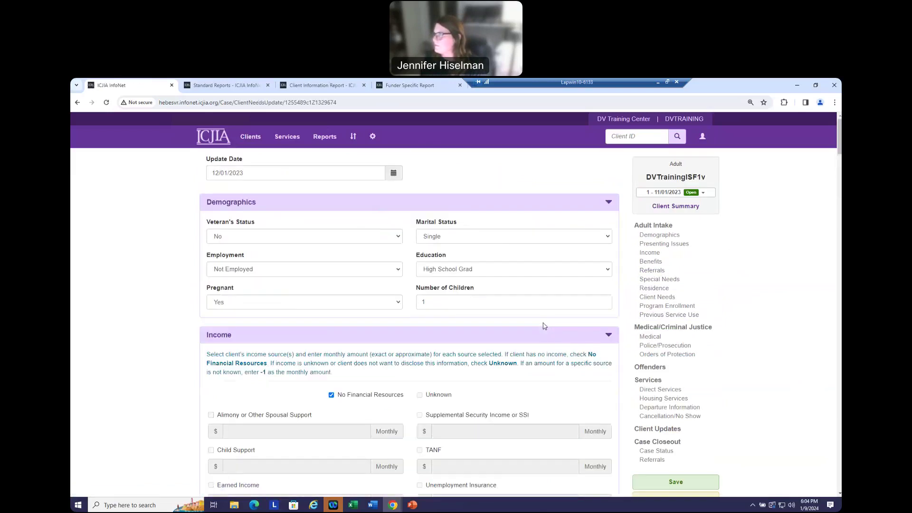
click(608, 203)
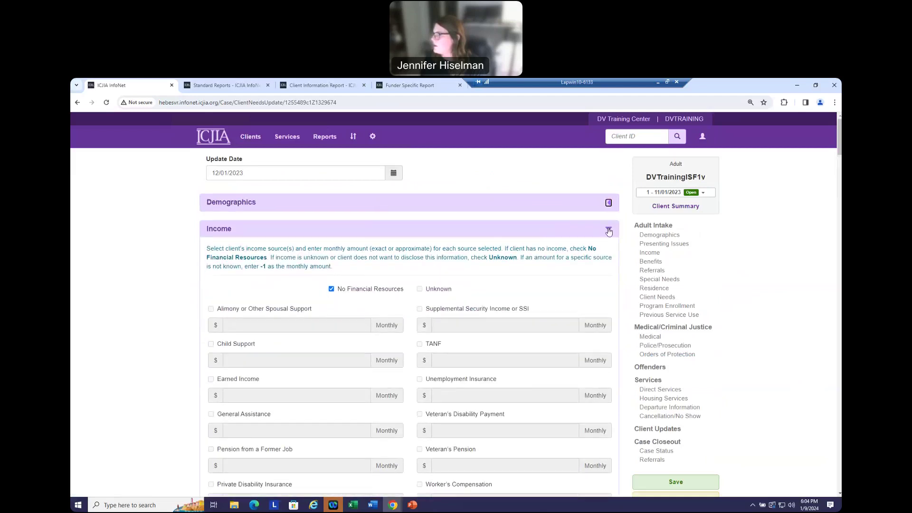
click(608, 232)
scroll(609, 233, down, 1)
click(608, 215)
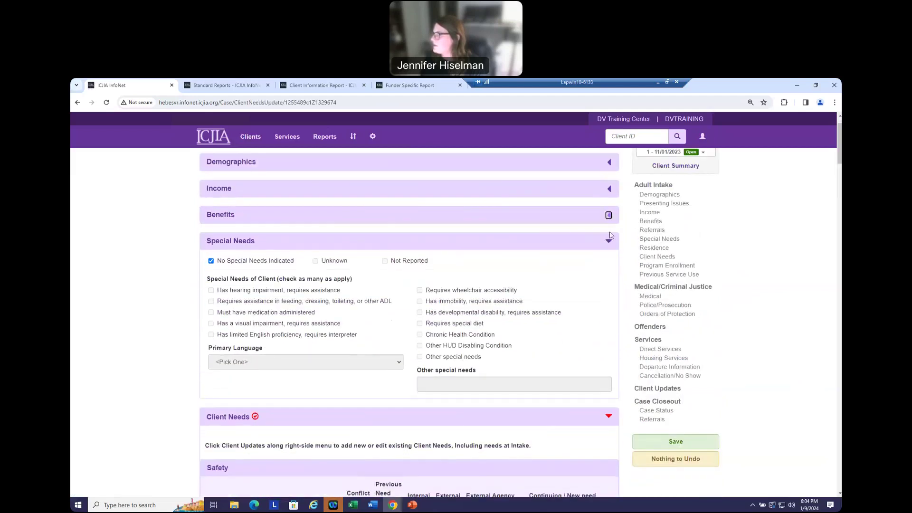
click(608, 241)
scroll(602, 243, down, 1)
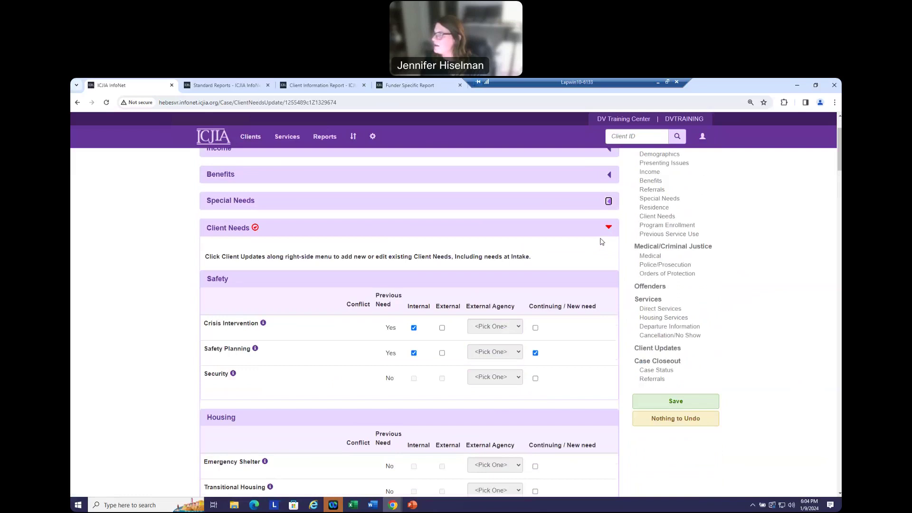
scroll(602, 241, down, 1)
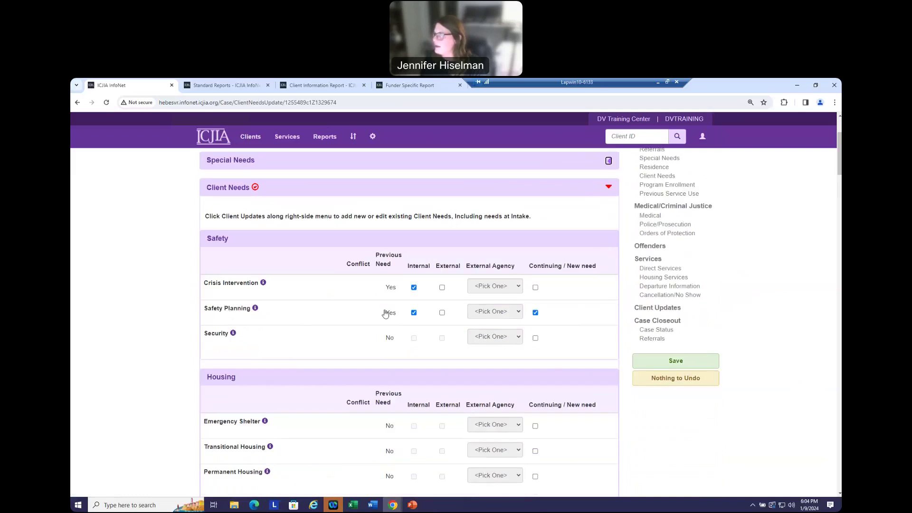
- Clear the continuing need for Safety Planning in the 12/01/2023 update and save it despite the potential conflict
click(536, 312)
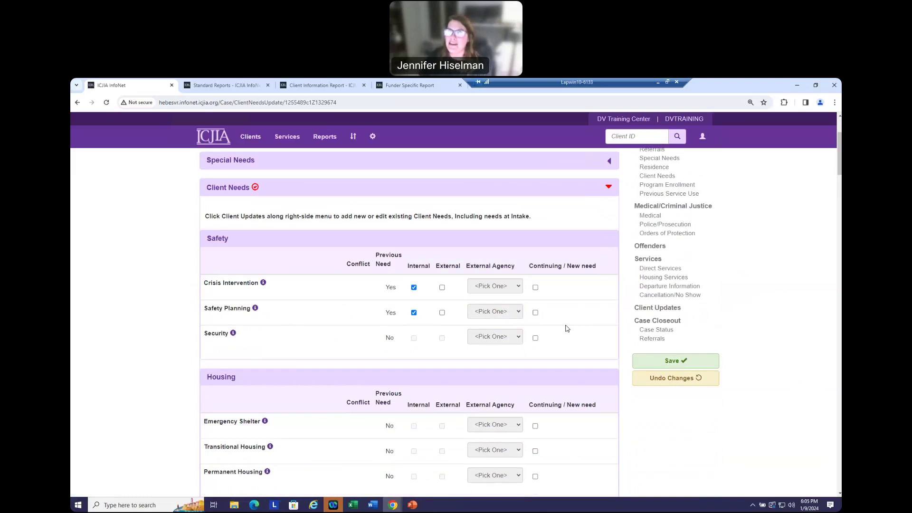
click(675, 362)
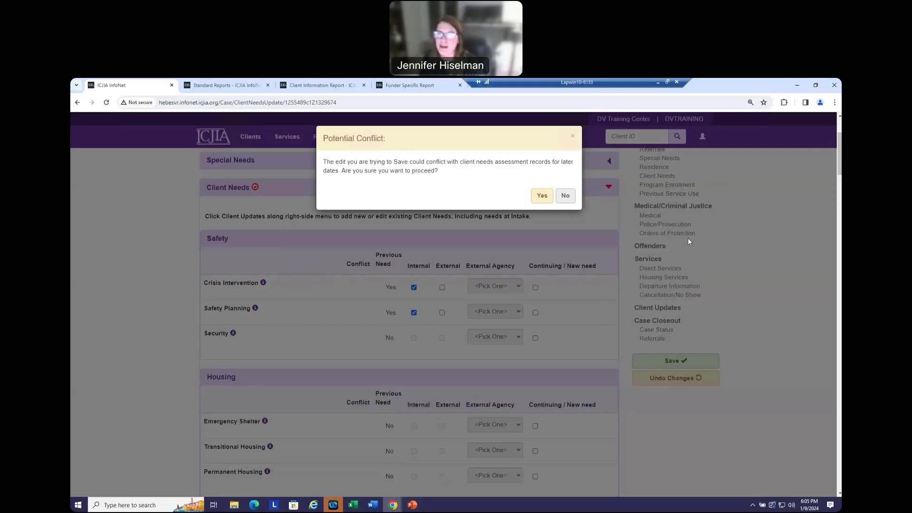
click(540, 197)
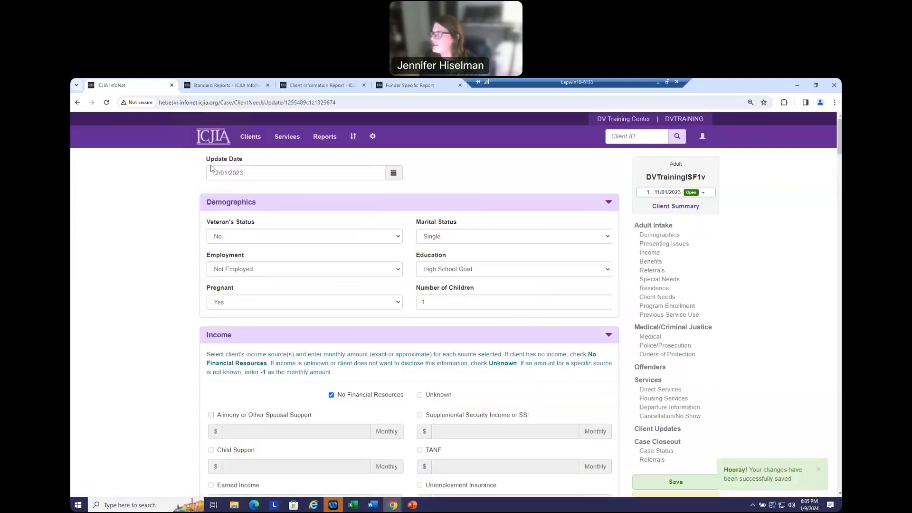
- Reopen the 1/2/2024 update, collapse the sections above Client Needs, and check the Safety needs for conflicts
click(668, 432)
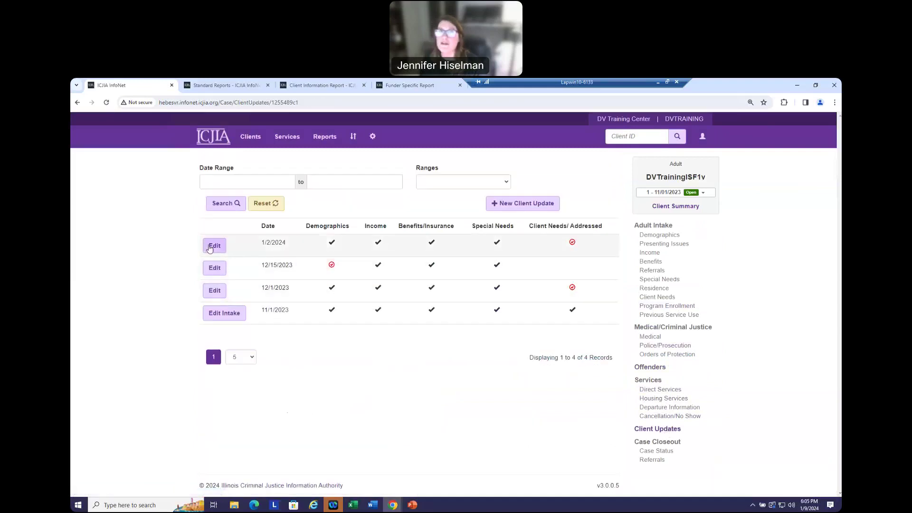
click(216, 247)
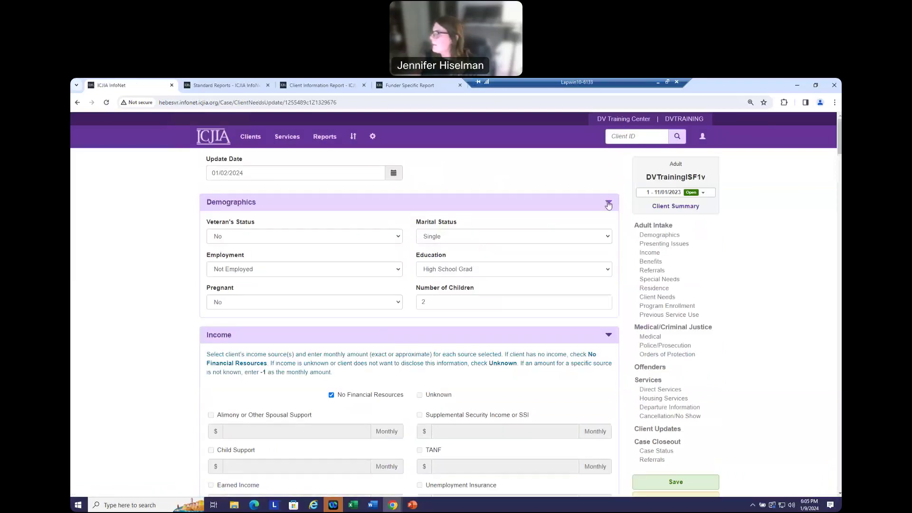
click(608, 203)
click(608, 229)
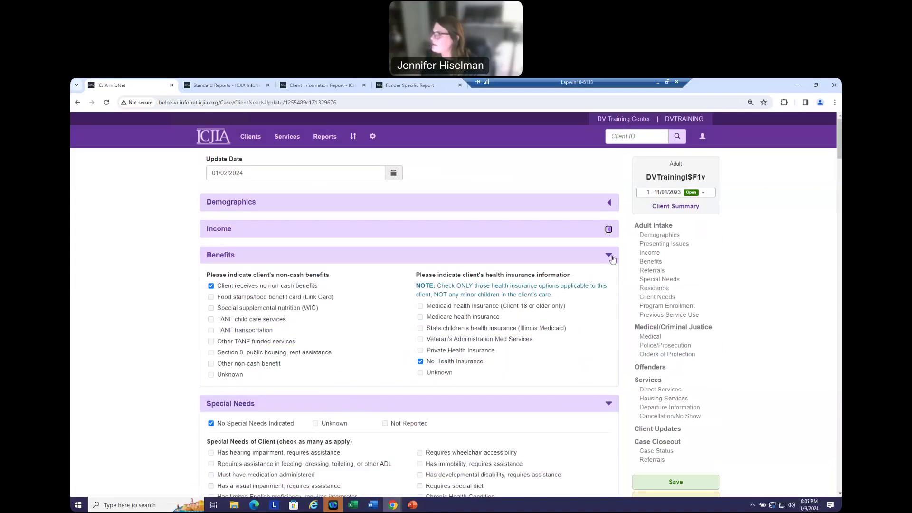
click(609, 255)
click(608, 282)
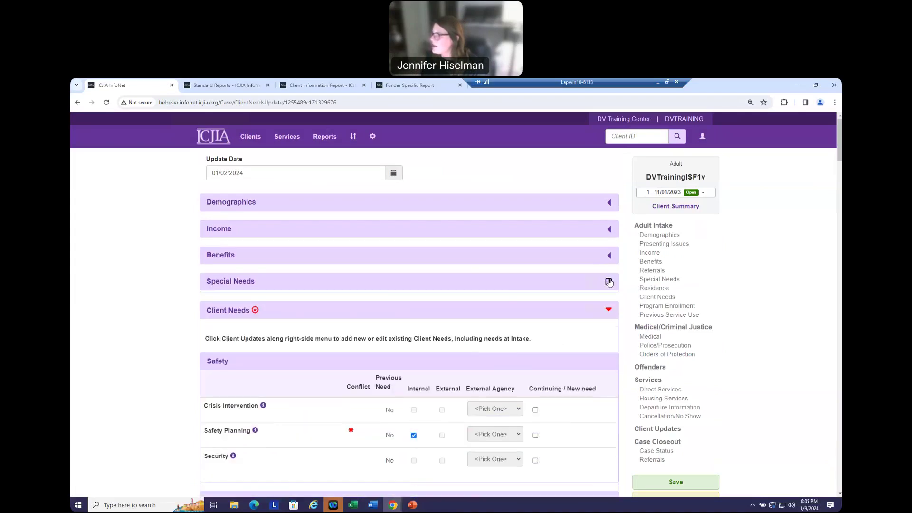
scroll(607, 280, down, 3)
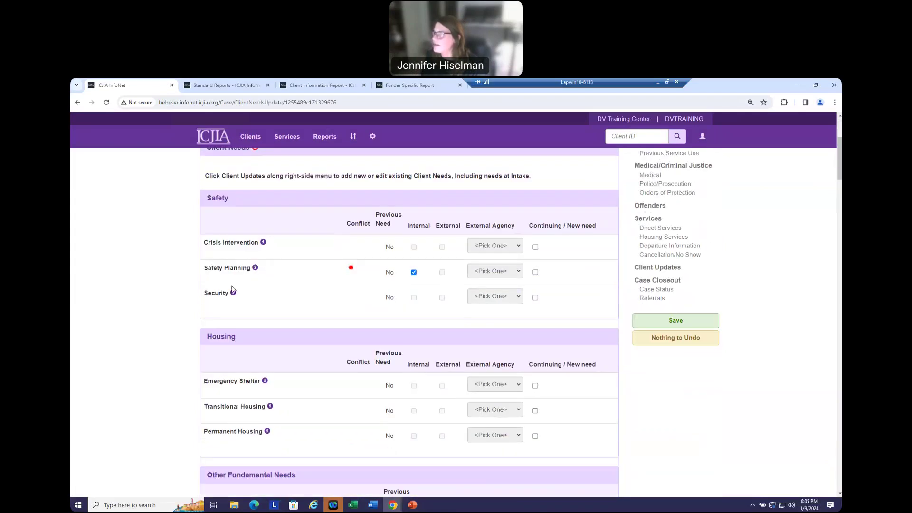
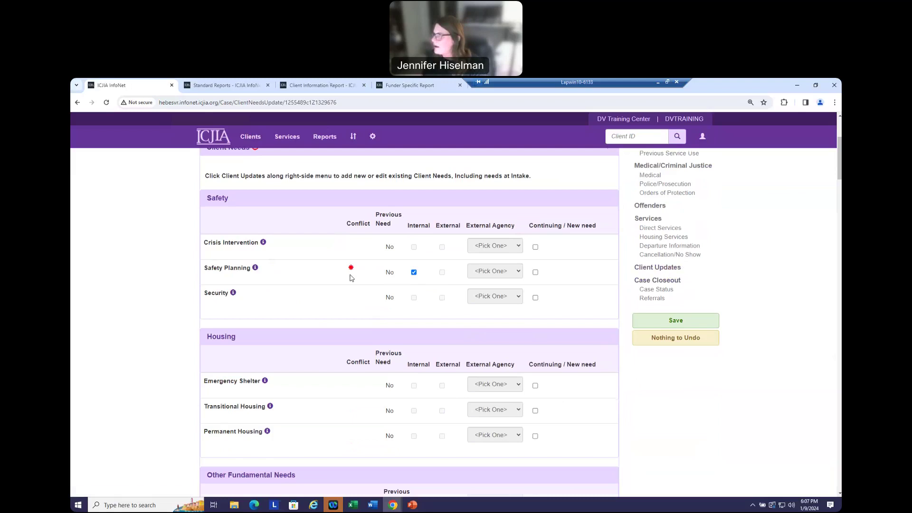
scroll(351, 278, up, 2)
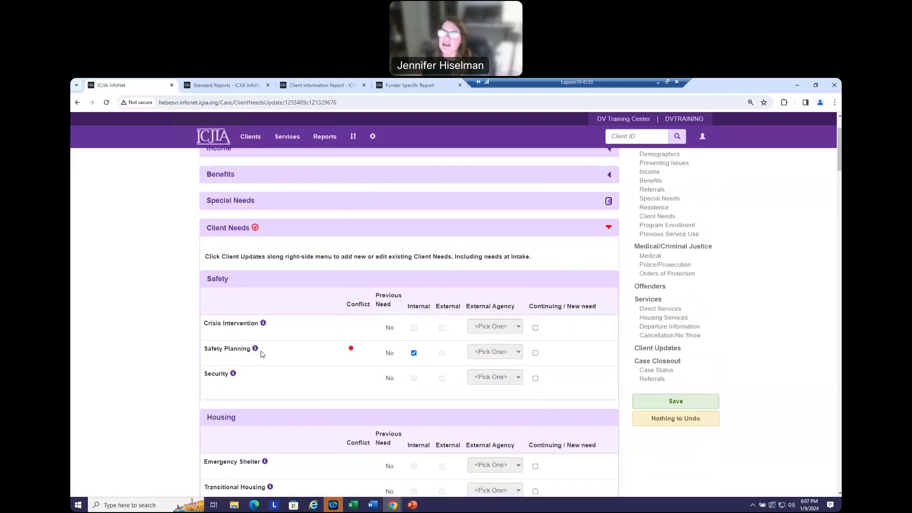
- Reopen the 12/1/2023 update, flag Safety Planning as a continuing need again, and save the changes
click(663, 350)
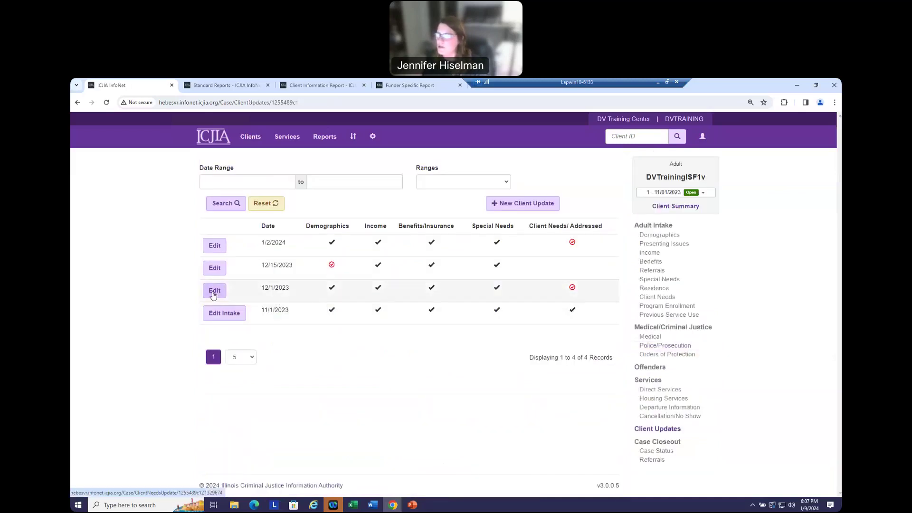
click(214, 299)
click(216, 295)
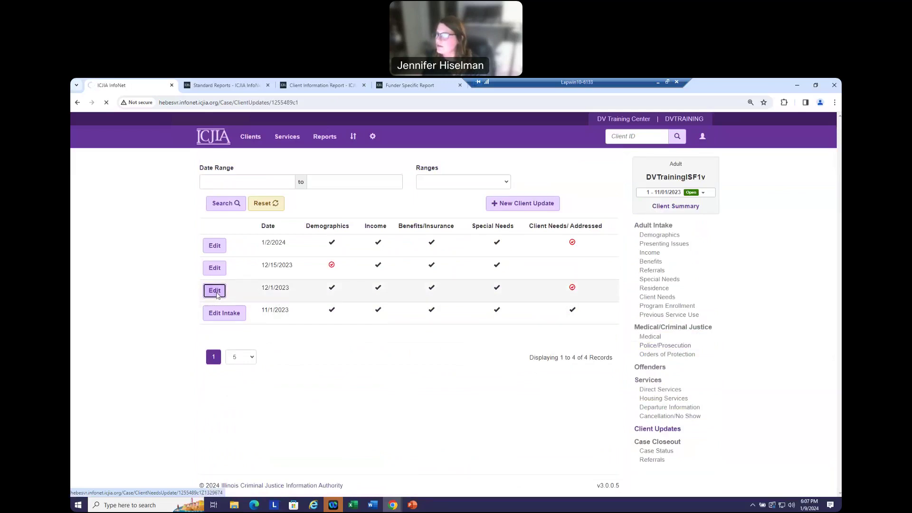
scroll(513, 367, down, 4)
scroll(512, 367, down, 10)
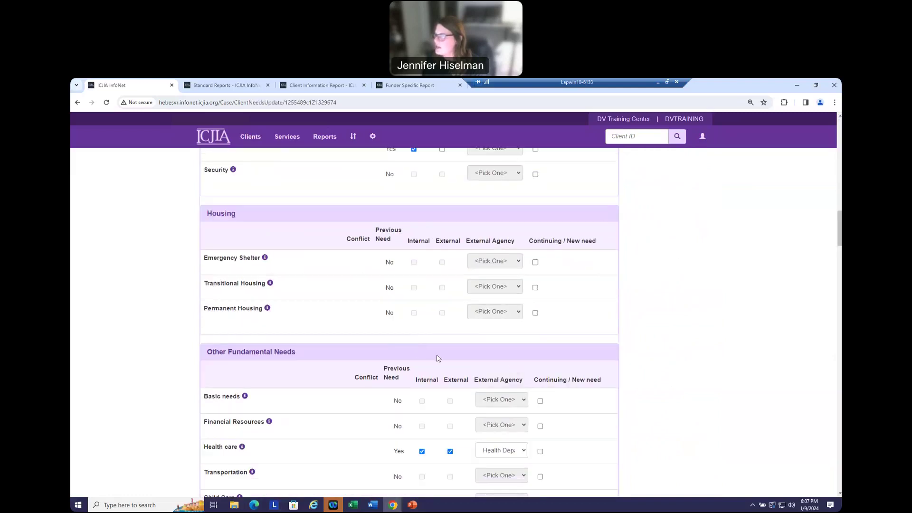
scroll(437, 357, down, 3)
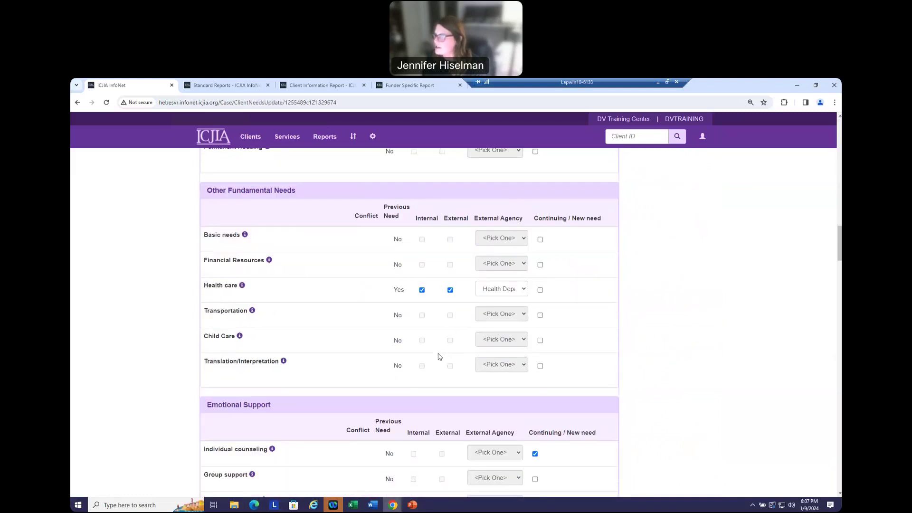
scroll(438, 354, up, 6)
click(535, 311)
scroll(816, 250, up, 9)
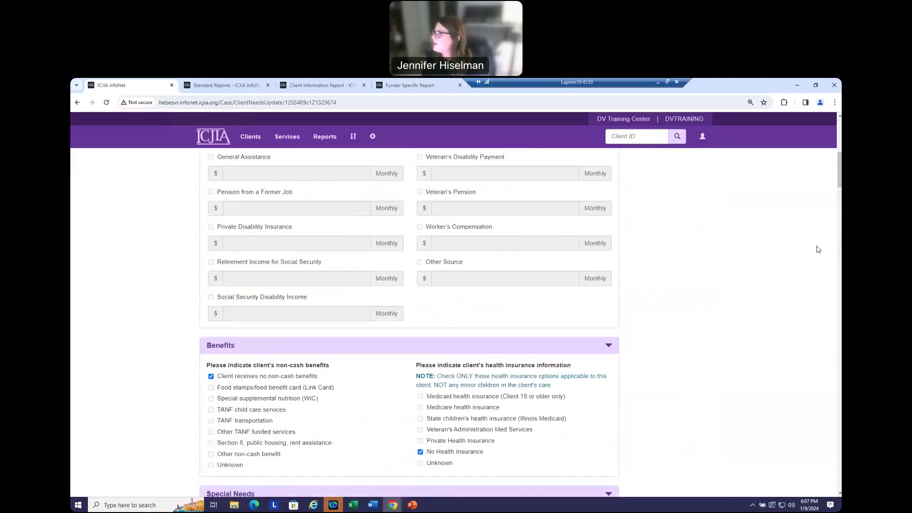
scroll(818, 249, up, 5)
click(675, 361)
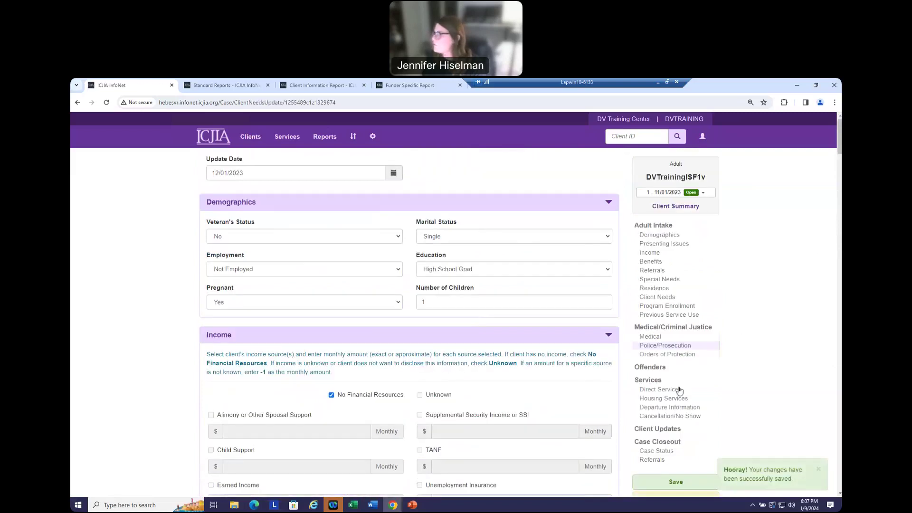
- Reopen the 1/2/2024 update from the list of updates and recheck Safety Planning for a conflict
click(662, 433)
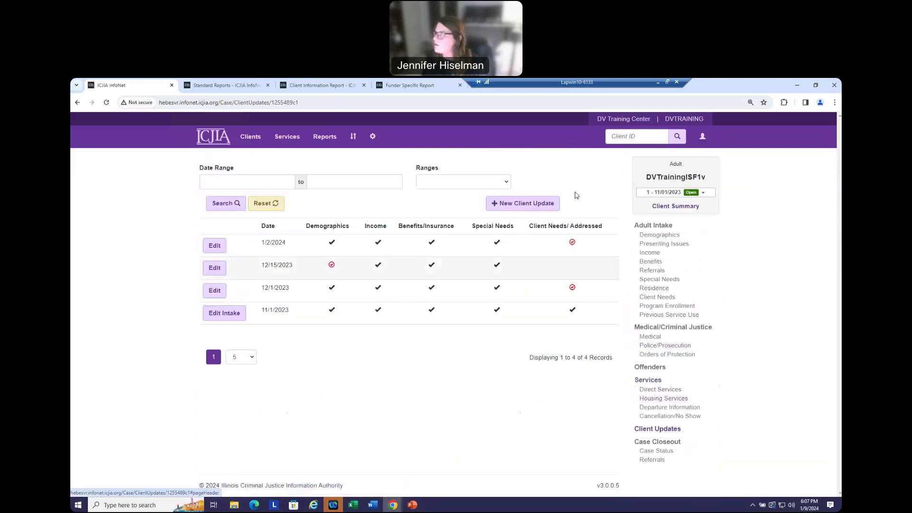
click(214, 245)
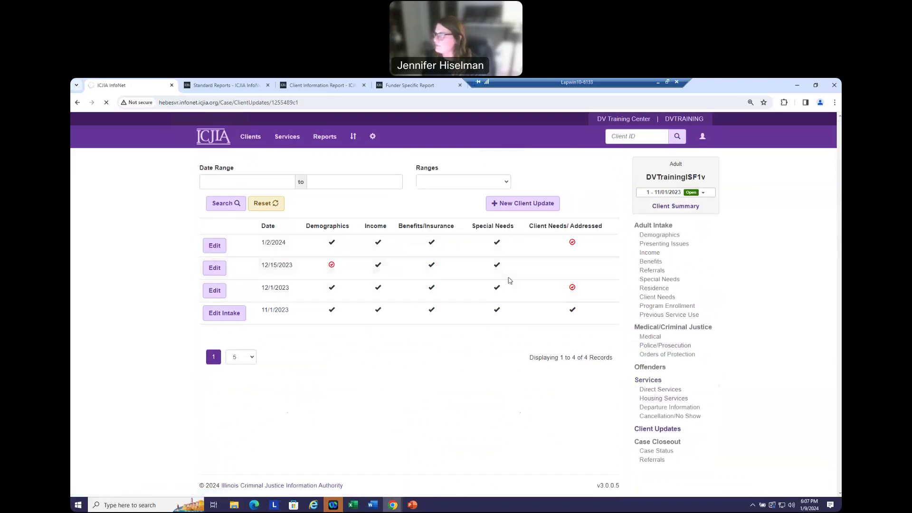
scroll(510, 285, down, 8)
scroll(510, 287, down, 10)
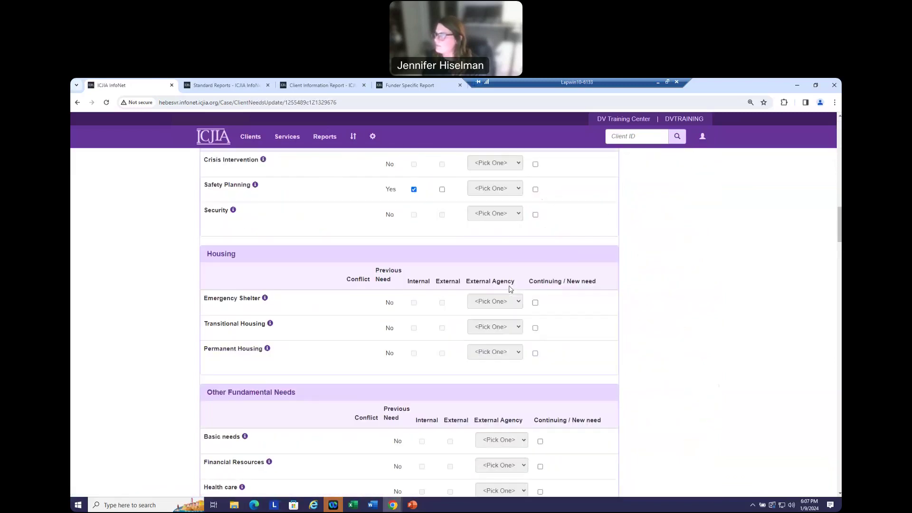
scroll(510, 286, up, 3)
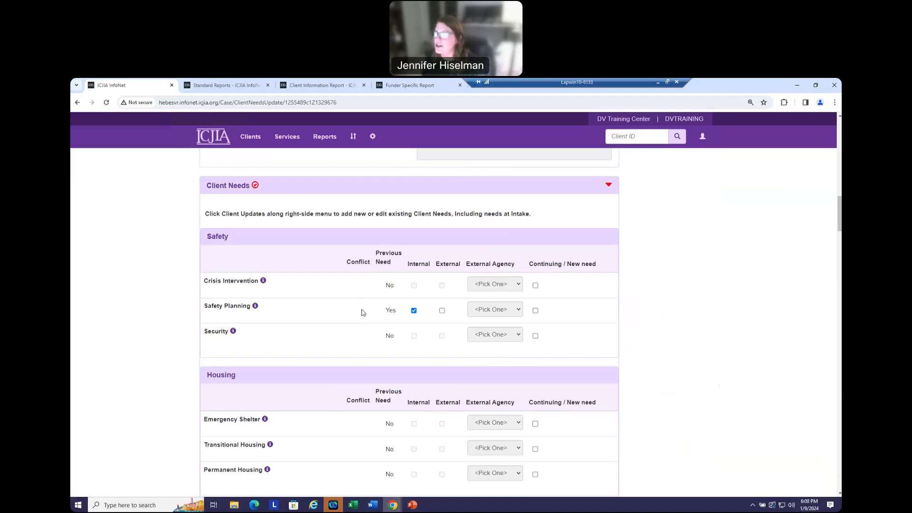
- Clear the Internal mark for Safety Planning and set it again
click(413, 311)
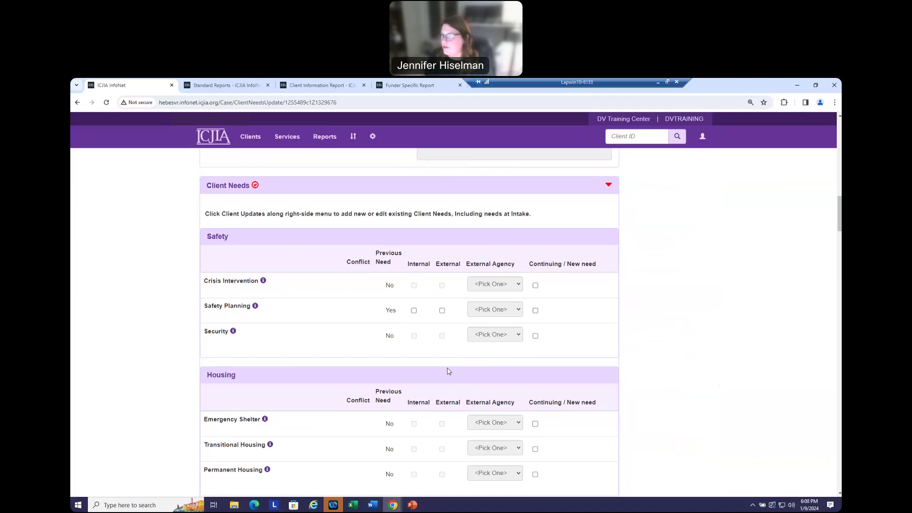
click(414, 310)
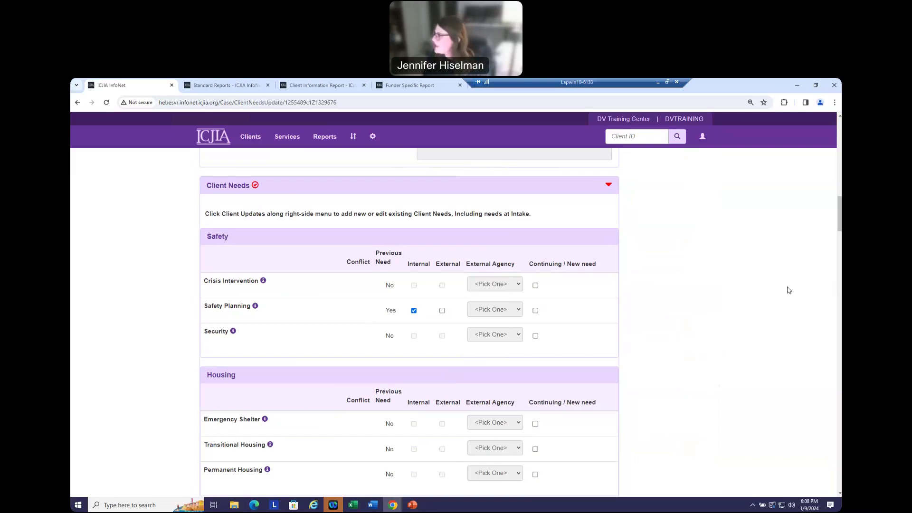
- Return to the list of Client Updates, open the 1/2/2024 update and permanently delete it
scroll(788, 290, up, 1)
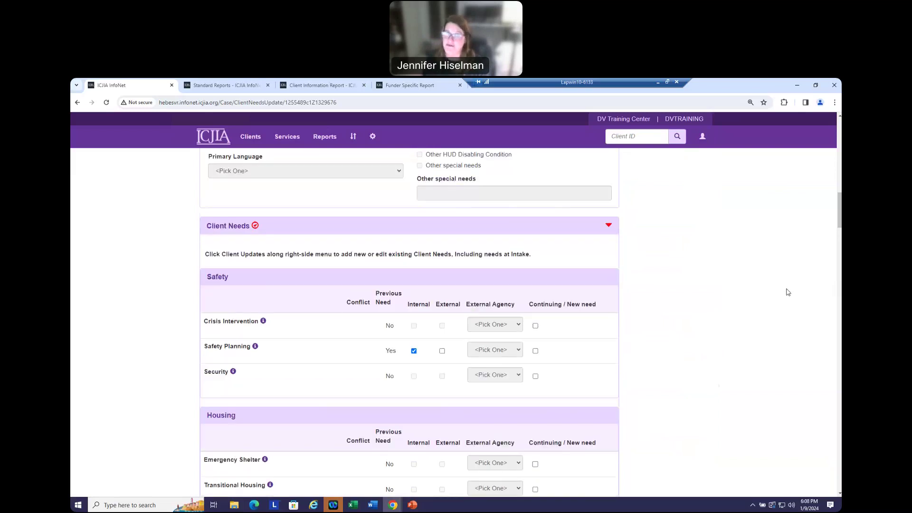
scroll(789, 292, up, 6)
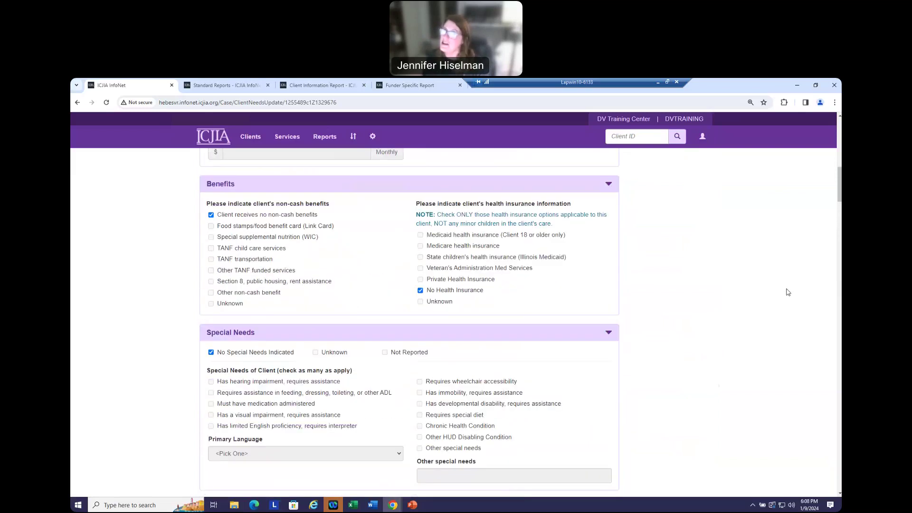
scroll(788, 292, up, 9)
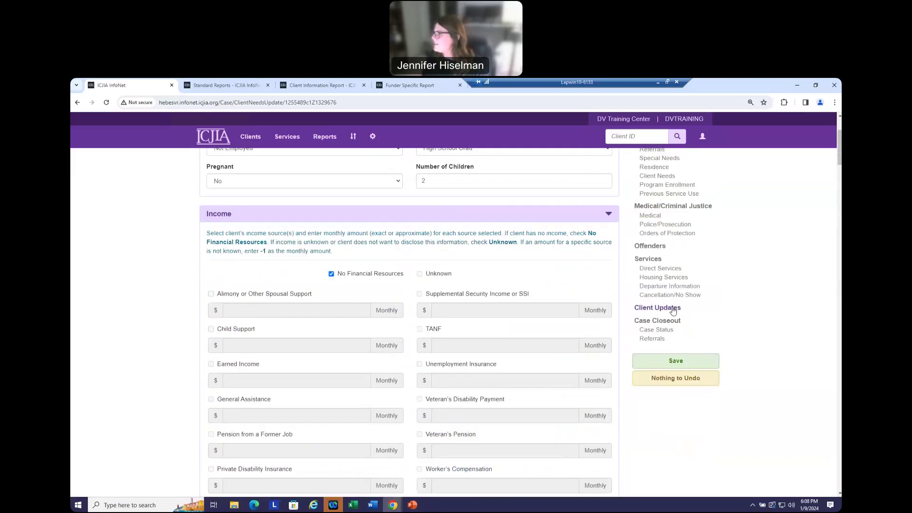
click(673, 309)
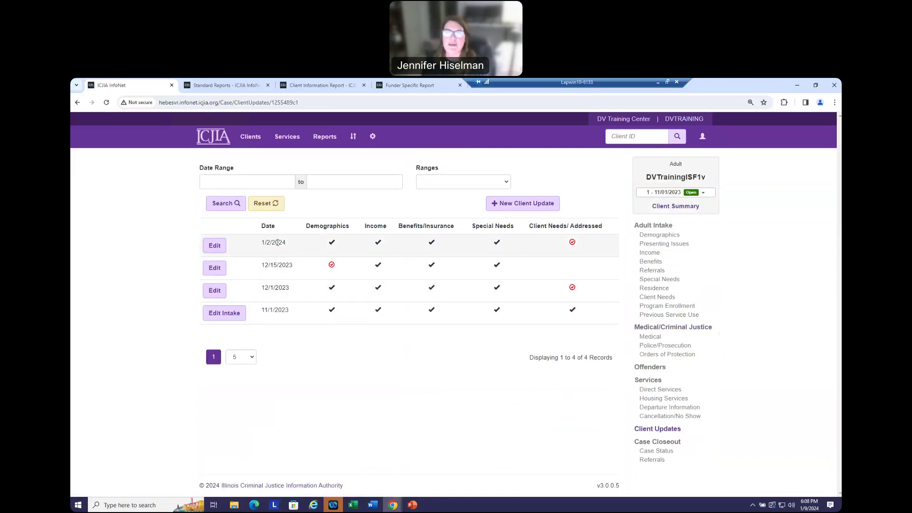
click(215, 249)
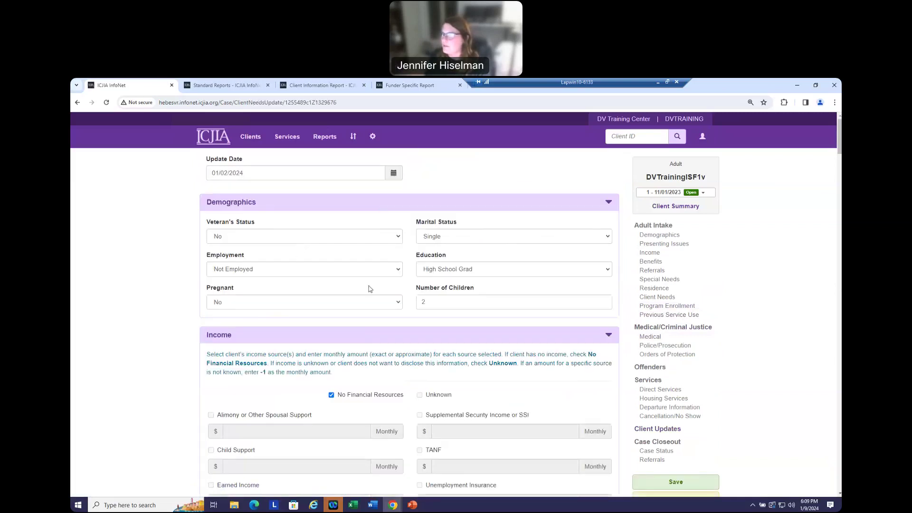
drag(839, 133, 834, 295)
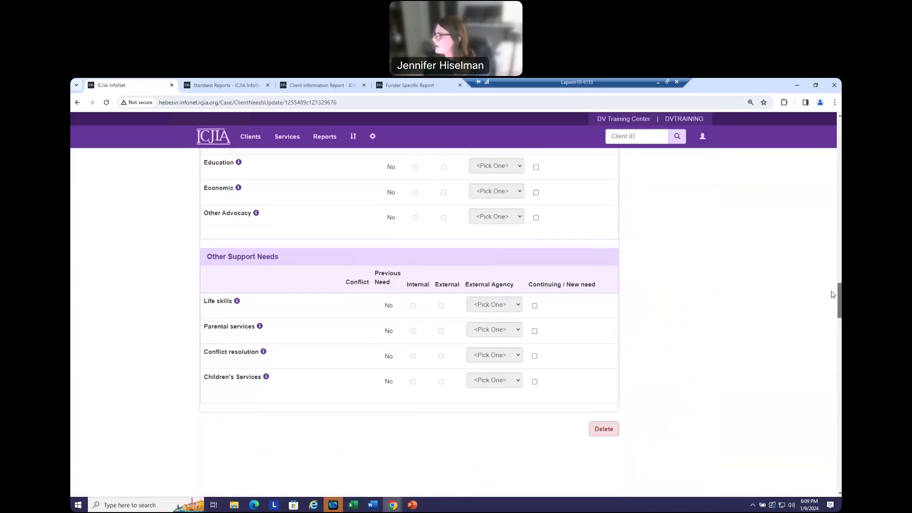
click(603, 429)
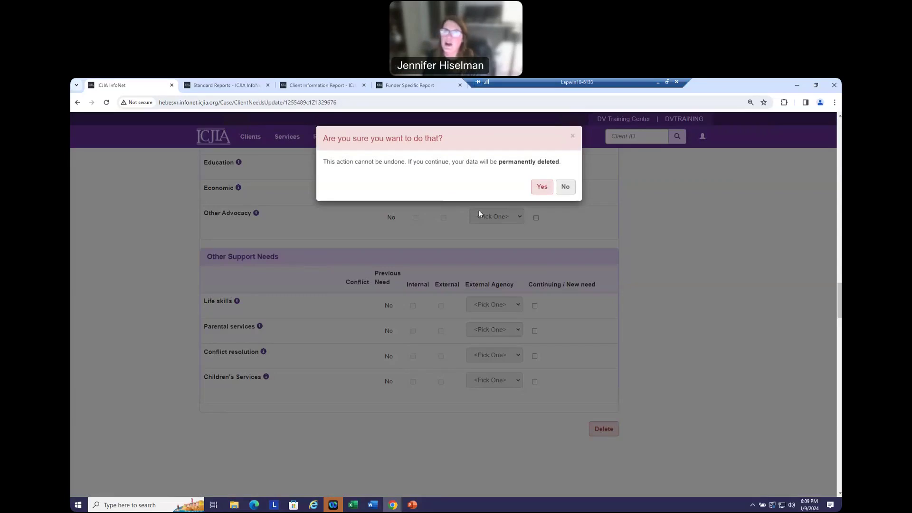
click(542, 189)
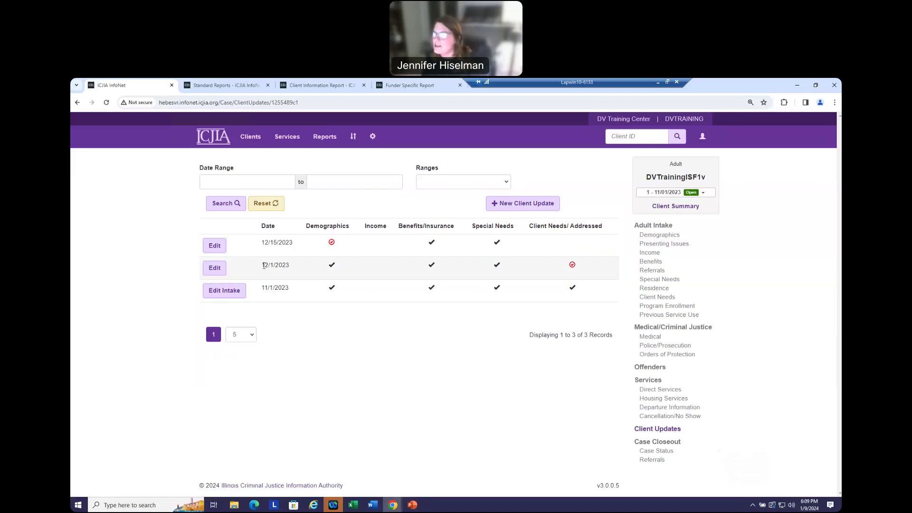
- Compare the dates of the 12/15/2023 and 12/1/2023 updates and the 11/1/2023 intake in the updates list
drag(262, 266, 291, 266)
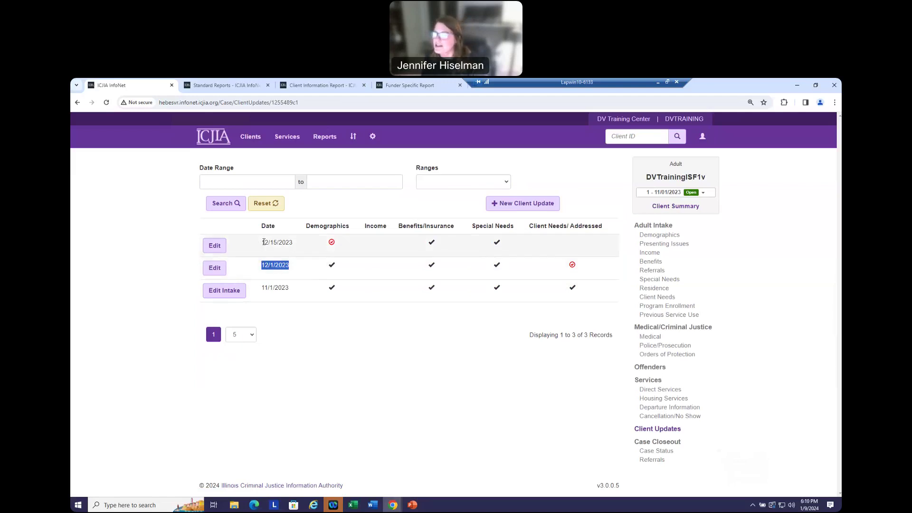
drag(263, 242, 292, 239)
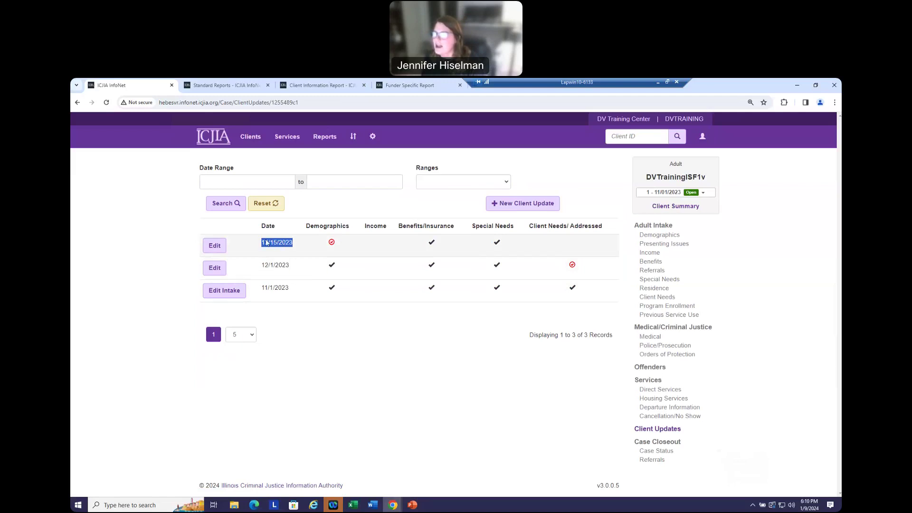
drag(263, 287, 292, 268)
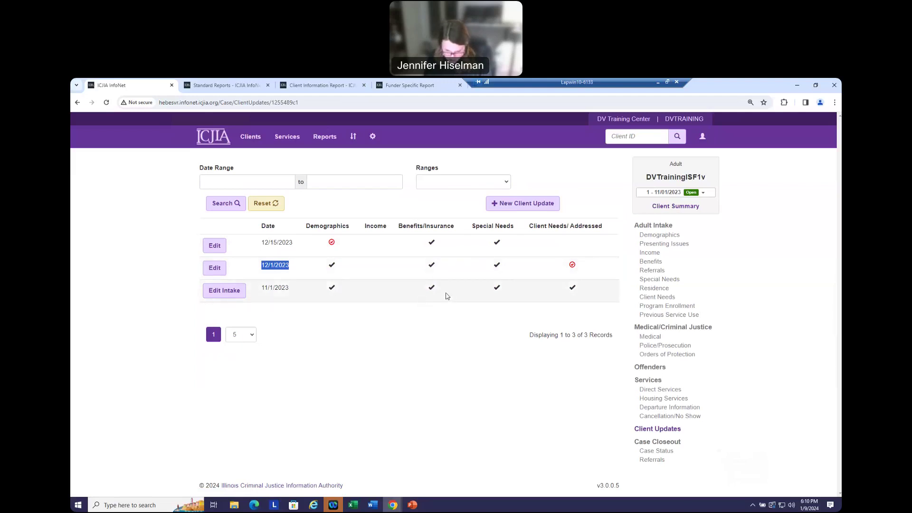
click(386, 341)
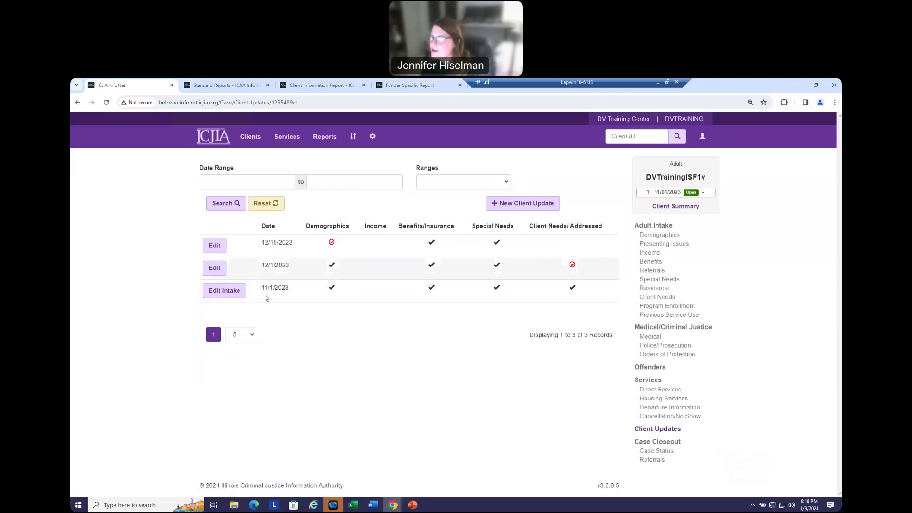
drag(263, 288, 288, 288)
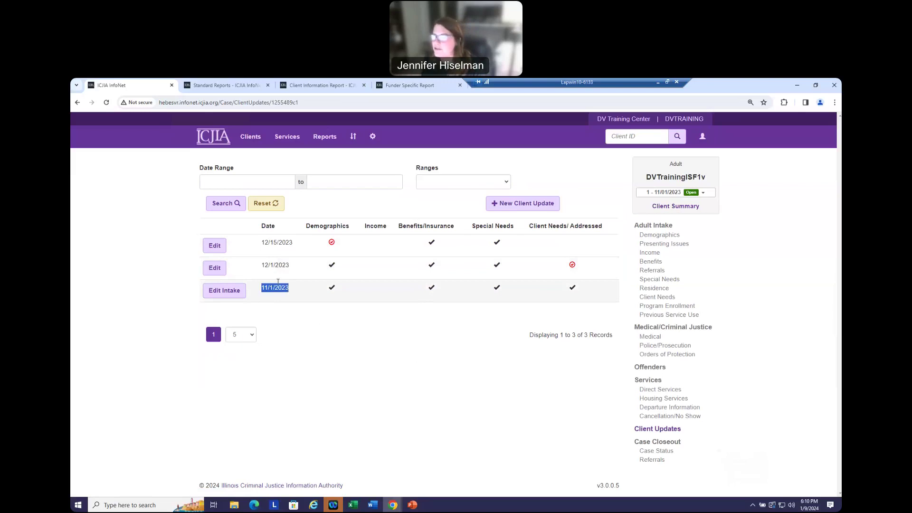
click(262, 268)
drag(262, 265, 291, 265)
click(326, 365)
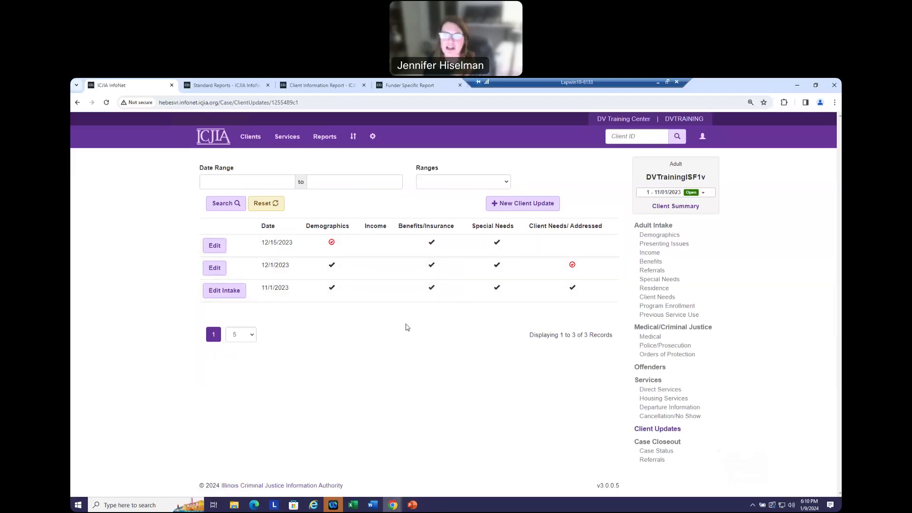
double_click(271, 242)
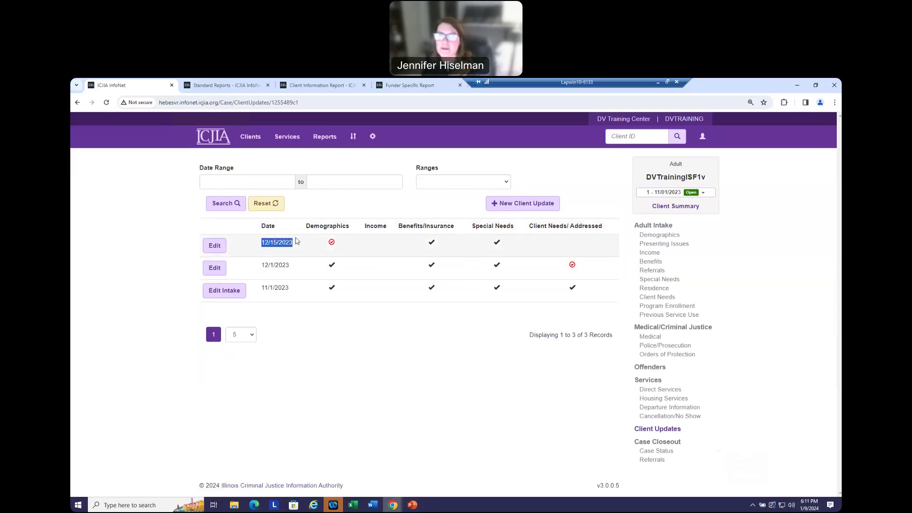
click(327, 336)
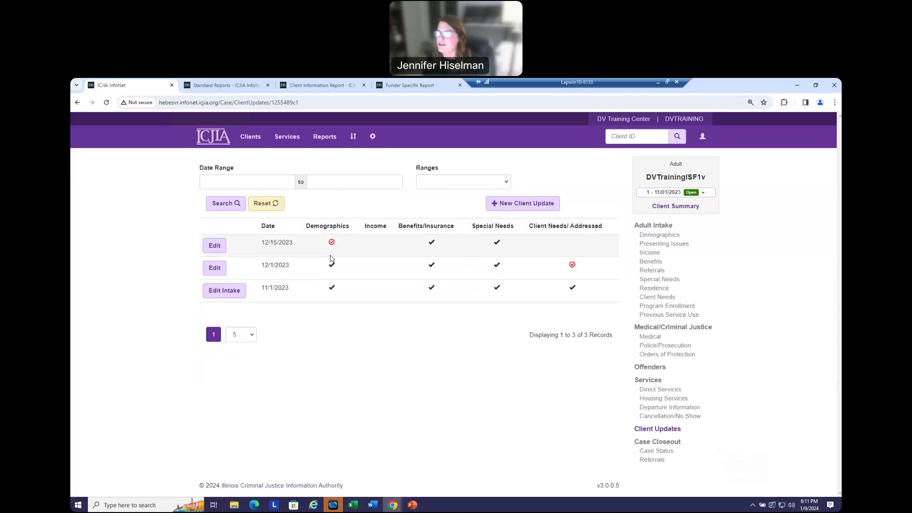
- Search the cases and view the adult intake of the second 39-year-old client first contacted on 11/01/2023
click(250, 138)
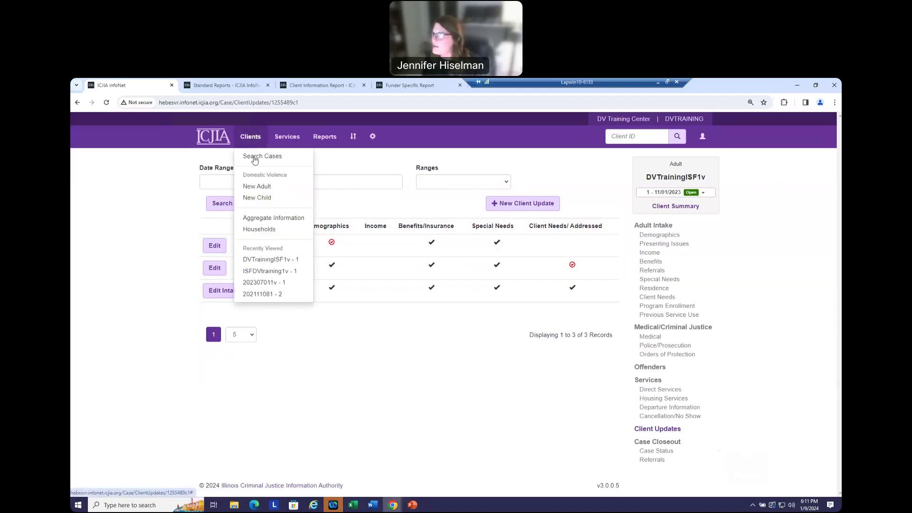
click(255, 158)
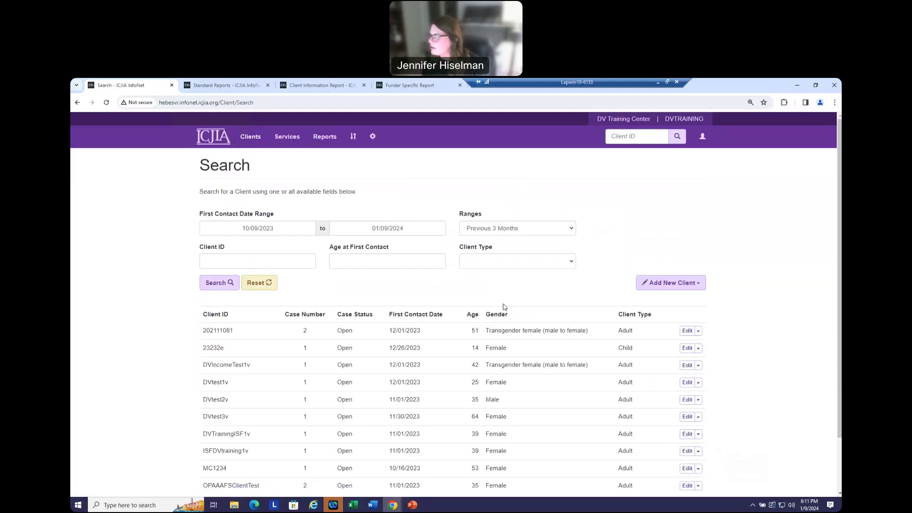
scroll(494, 307, down, 2)
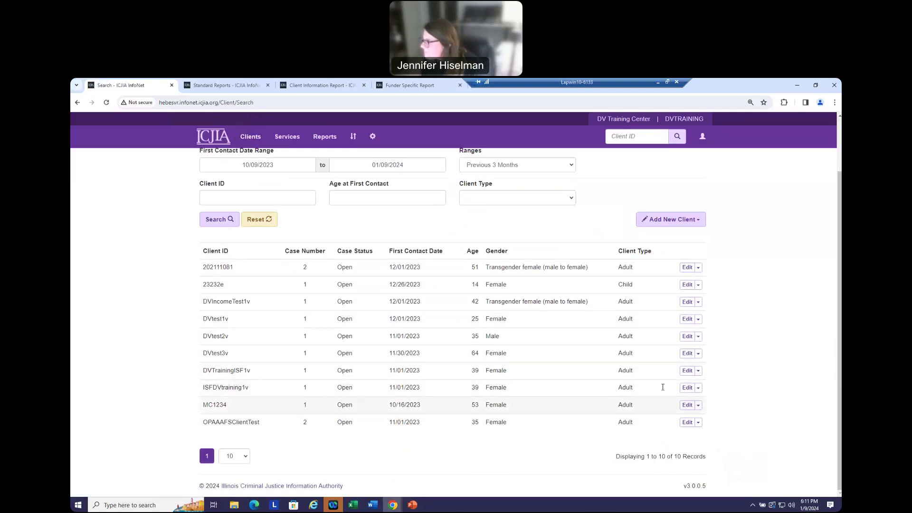
click(687, 388)
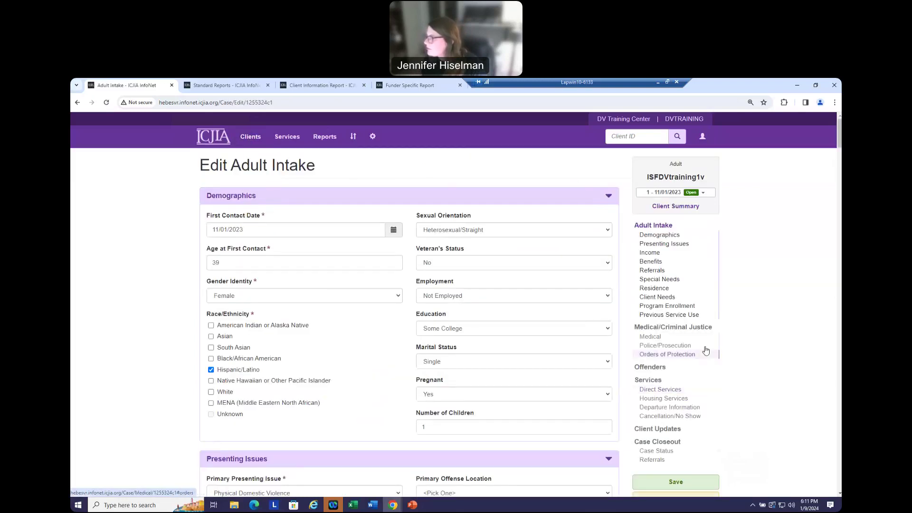
scroll(736, 309, down, 4)
drag(837, 157, 805, 127)
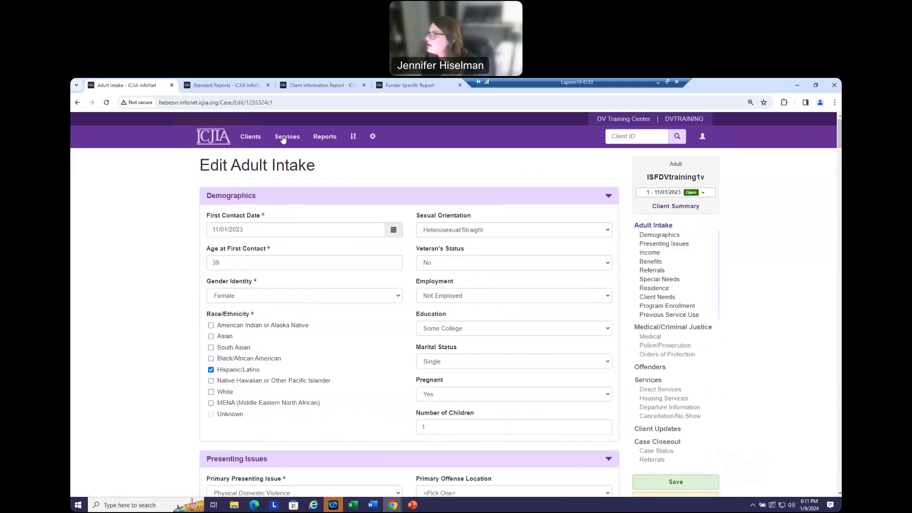
- Return to the case search and look through the clients first contacted in the previous three months
click(251, 138)
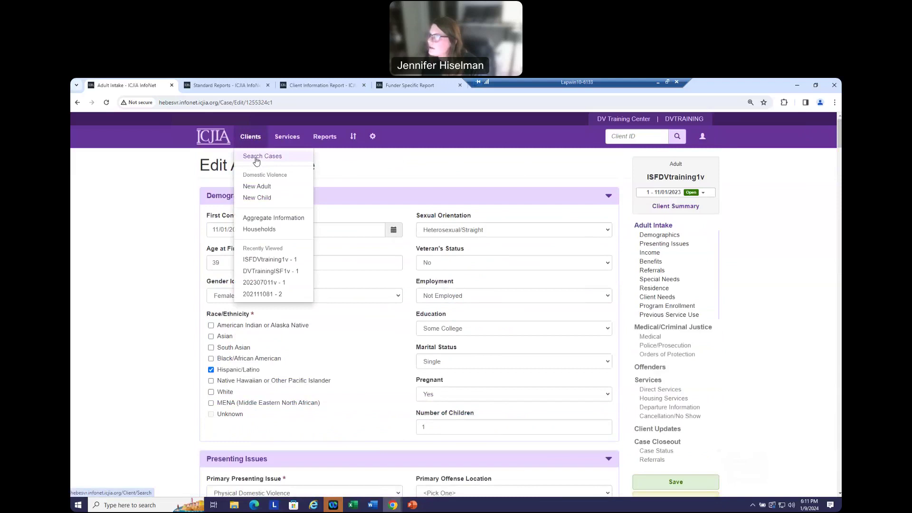
click(257, 157)
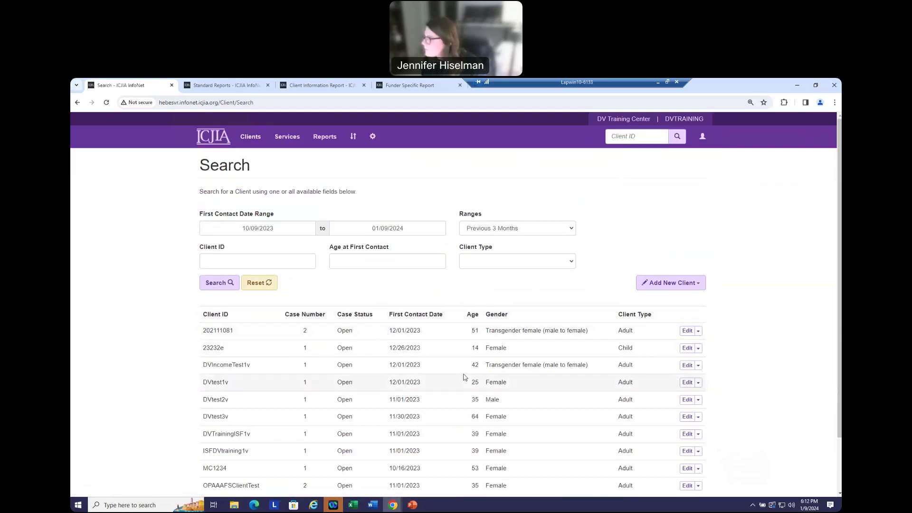
scroll(465, 377, down, 3)
scroll(464, 377, up, 3)
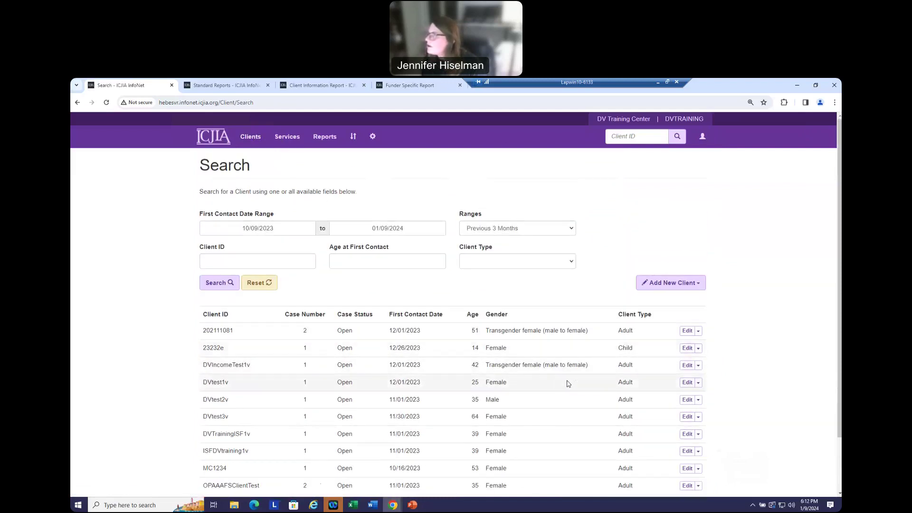
- Start a new adult intake, enter the client ID and set the First Contact Date to 01/02/2024
click(252, 137)
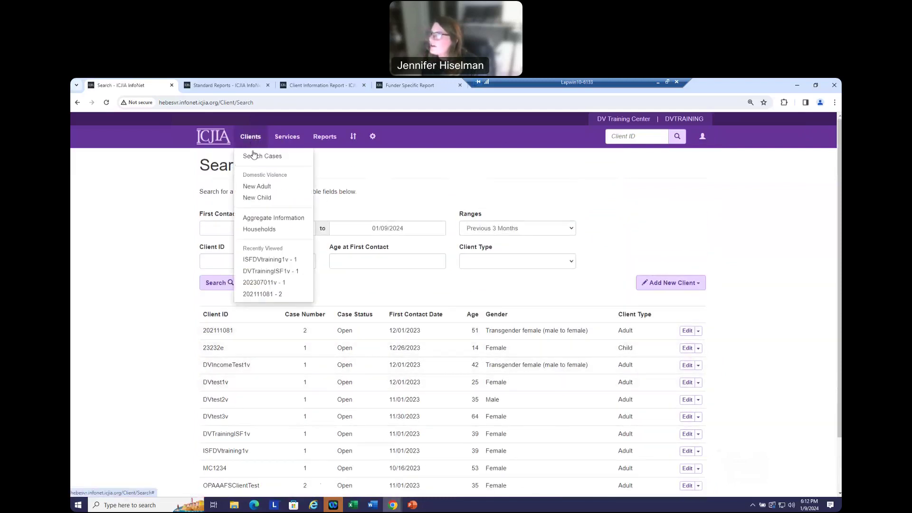
click(256, 187)
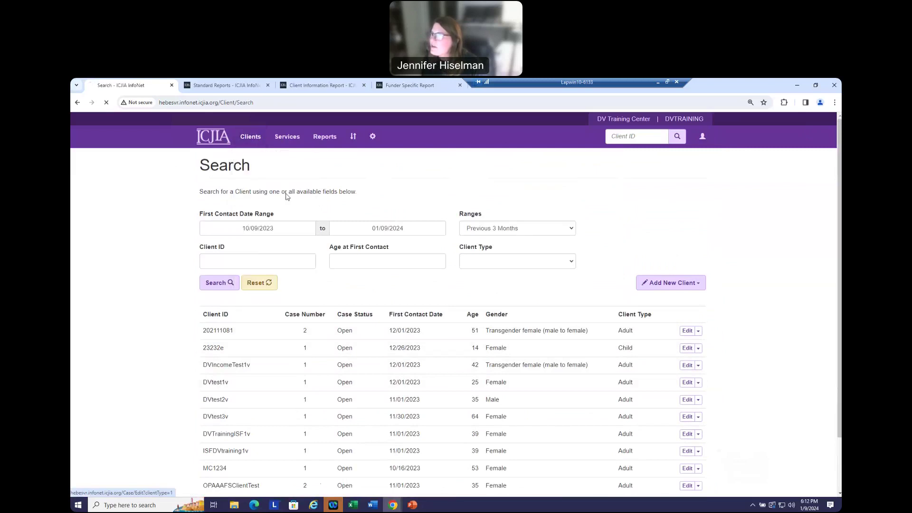
click(277, 229)
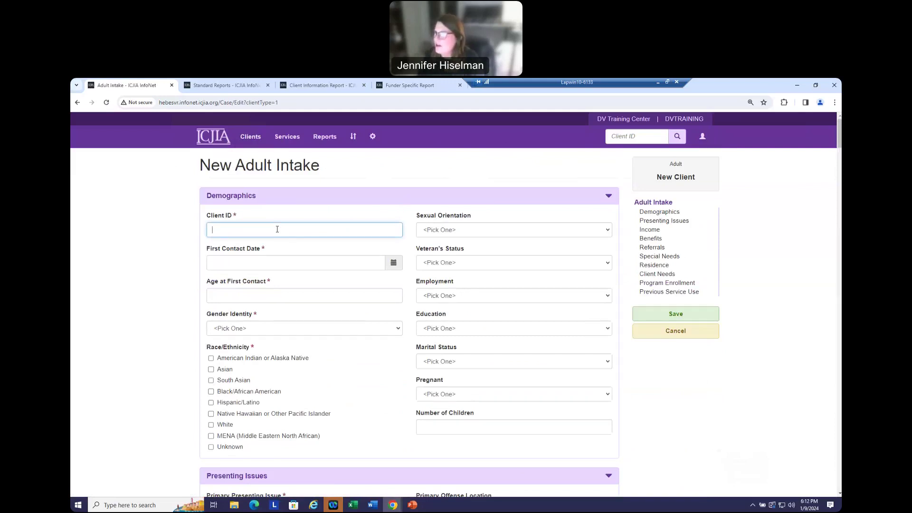
text(laterN)
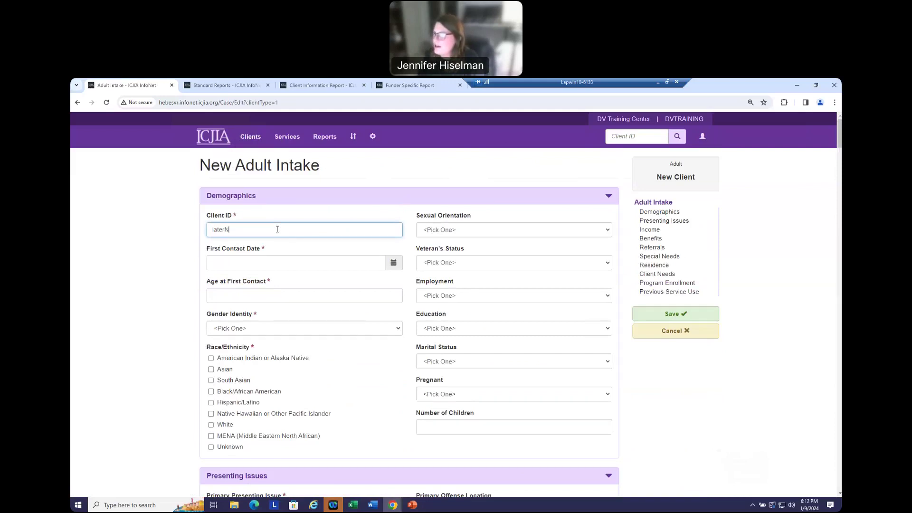
text(s1v)
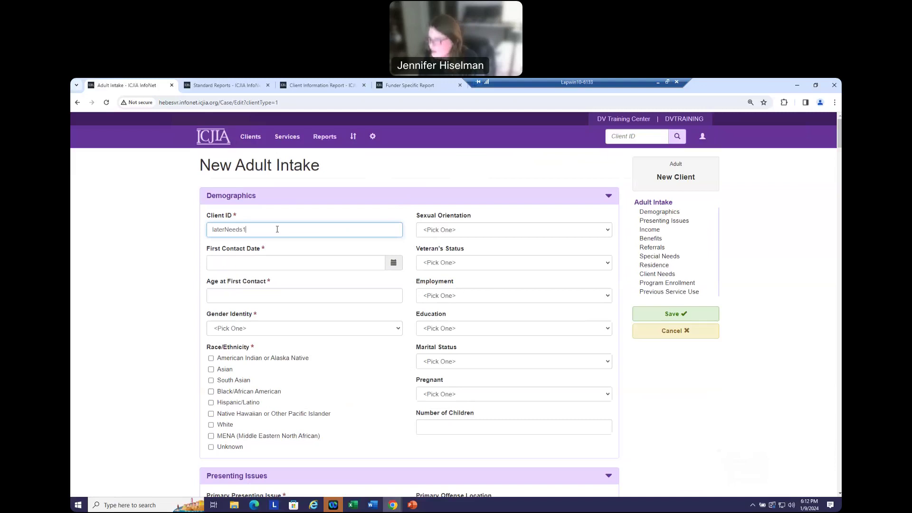
click(393, 263)
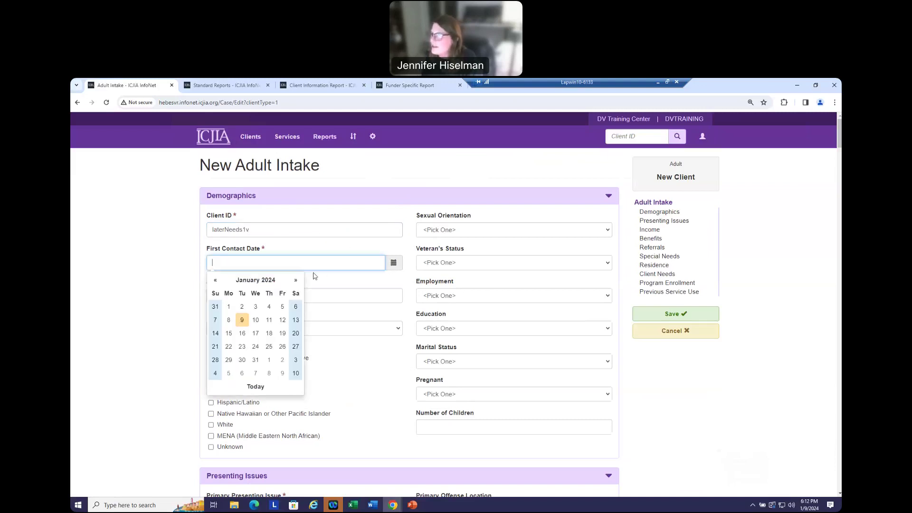
click(242, 309)
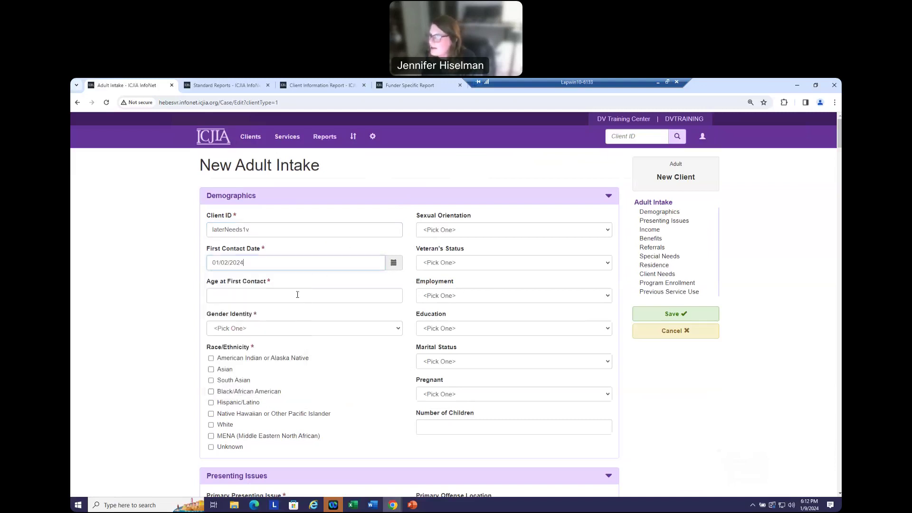
- Set the new client's age at first contact to 36, gender identity to Male and race/ethnicity to Black/African American
click(279, 295)
text(36)
click(271, 326)
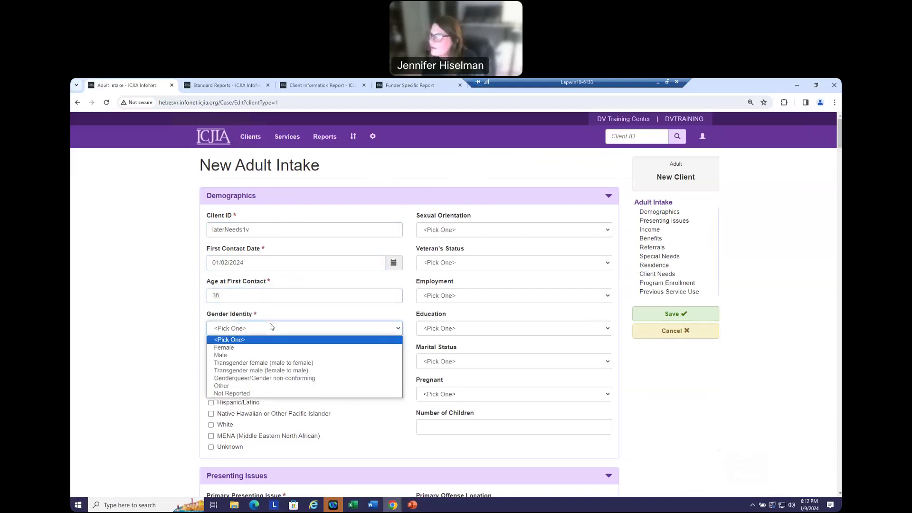
click(256, 356)
click(211, 391)
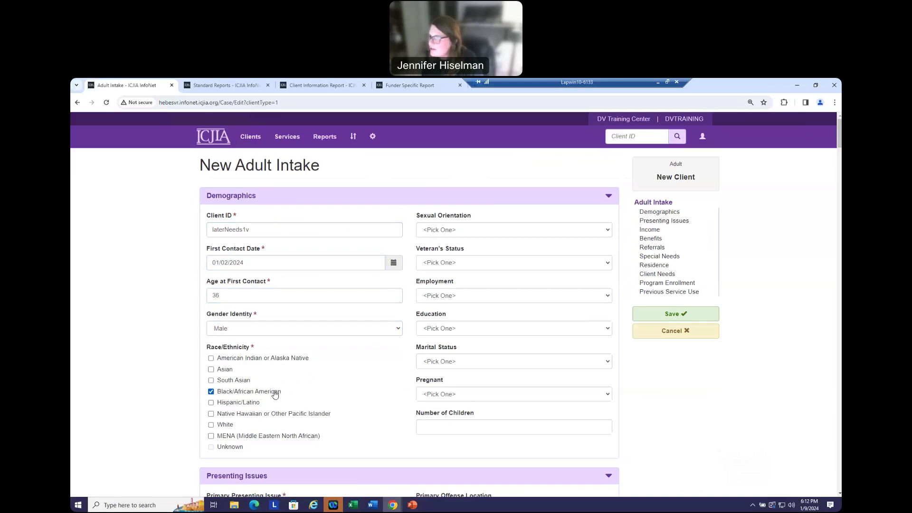
- Set the new client's Primary Presenting Issue to Emotional Domestic Violence
scroll(274, 395, down, 2)
click(399, 431)
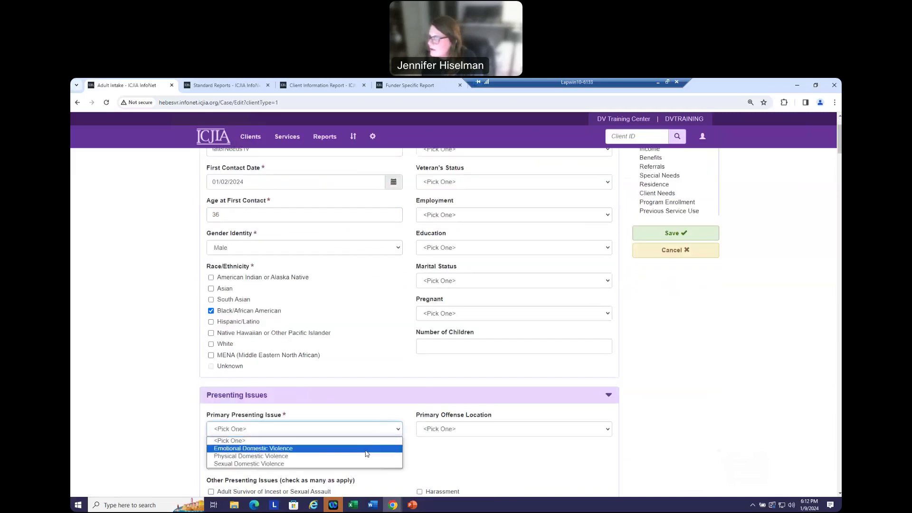
click(368, 447)
scroll(678, 358, up, 1)
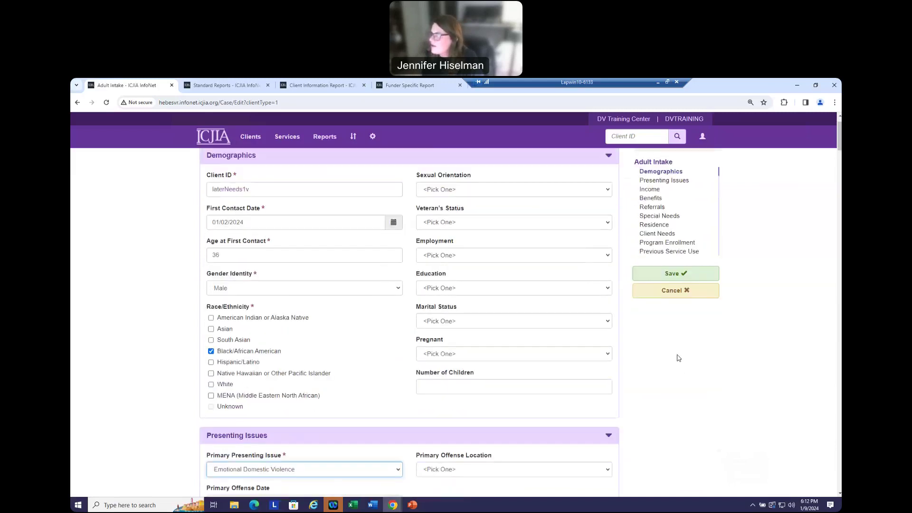
- Save the new adult intake for the 36-year-old male client
scroll(678, 360, down, 2)
scroll(678, 363, up, 2)
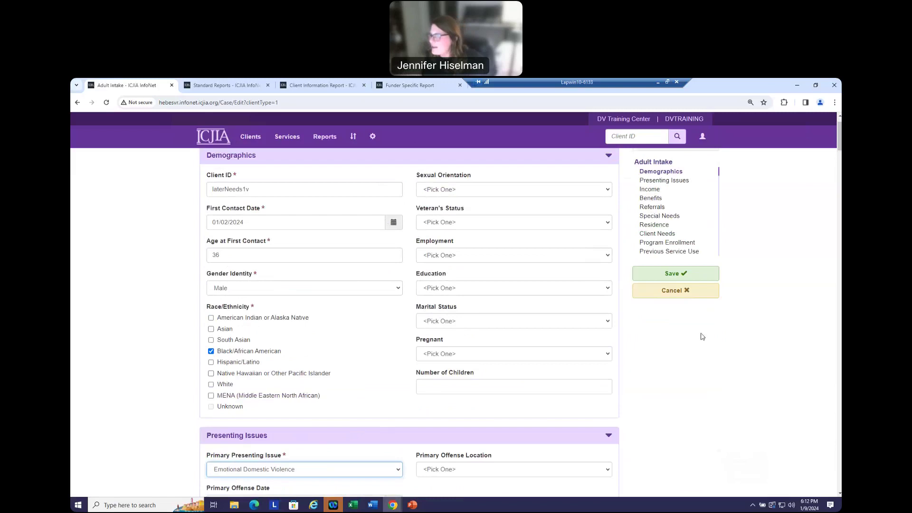
click(672, 279)
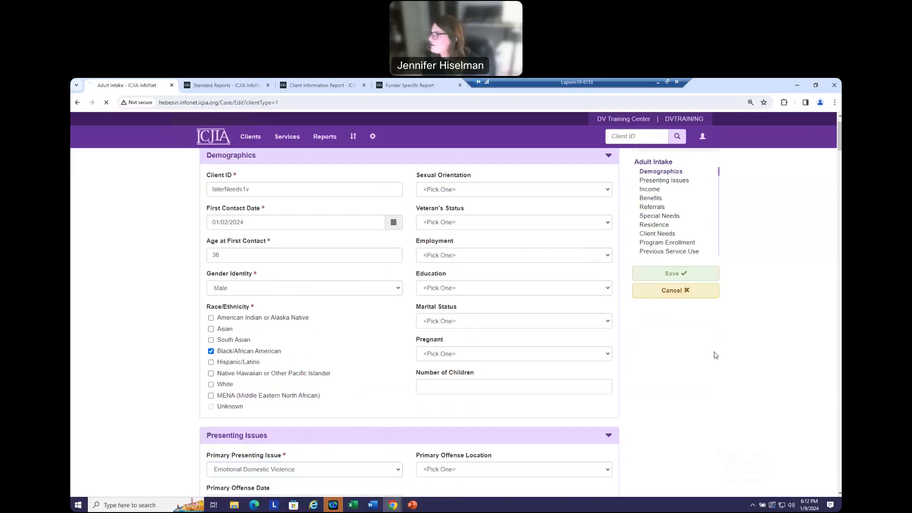
- Look through the saved intake's sections from Demographics down to Client Needs, examining the Safety and Housing needs
scroll(627, 328, down, 12)
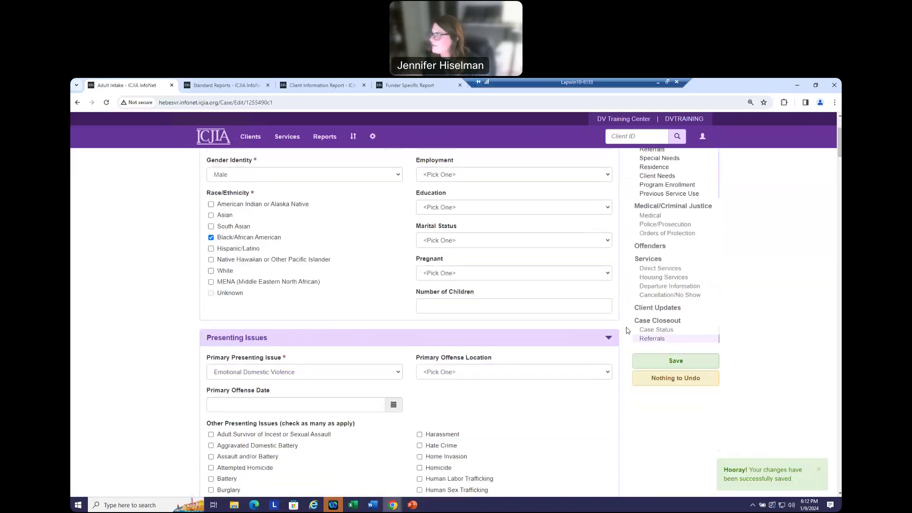
scroll(589, 259, up, 10)
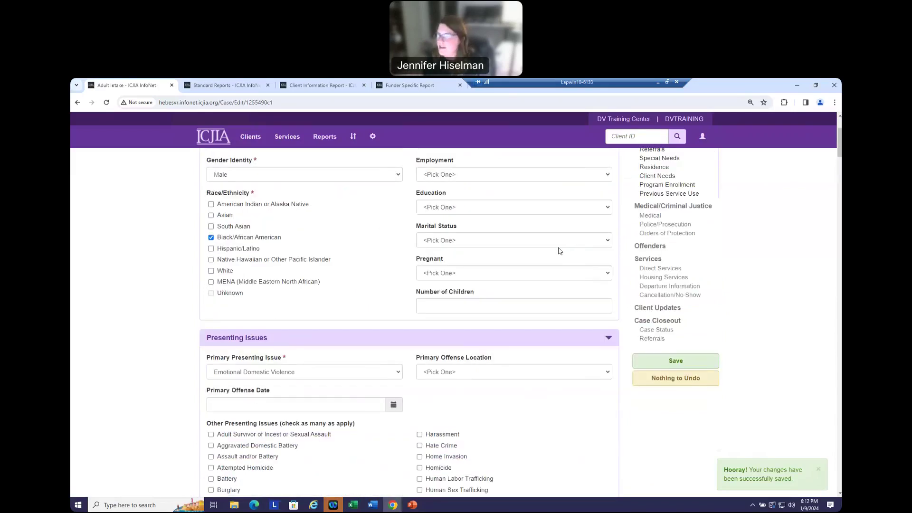
scroll(597, 282, up, 3)
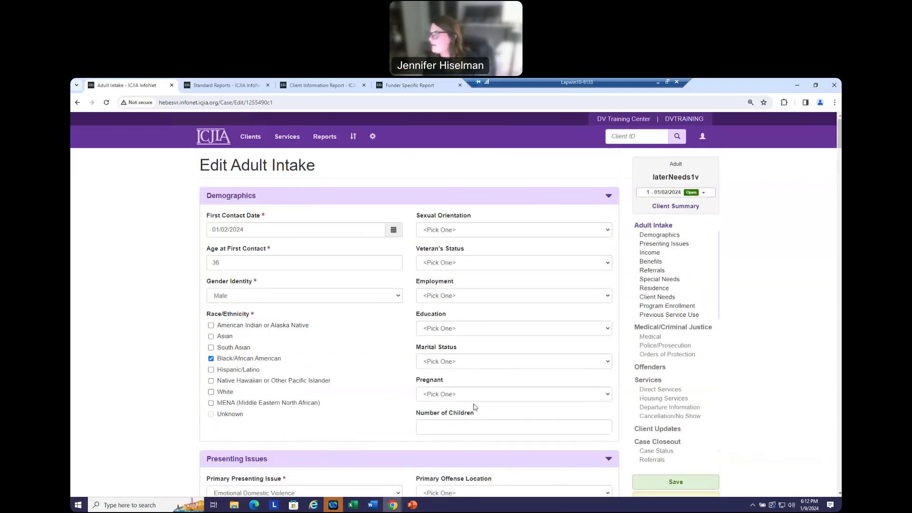
scroll(460, 397, down, 13)
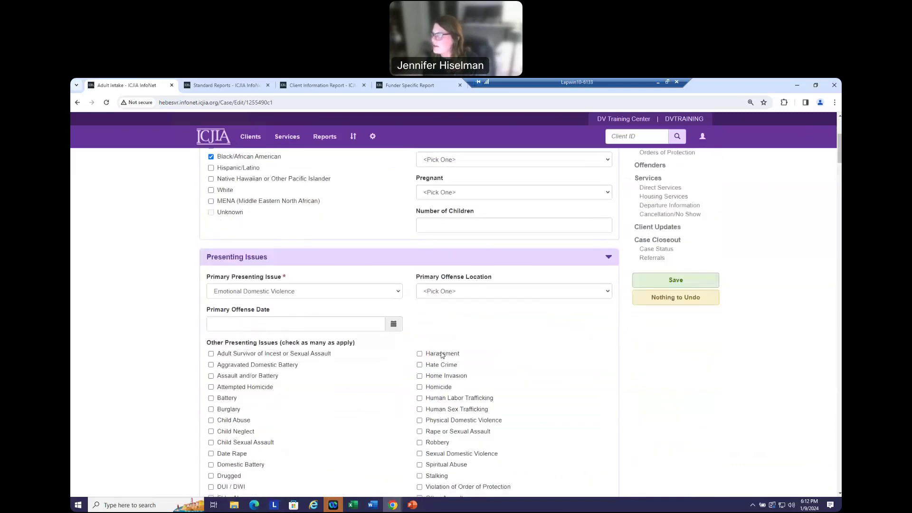
scroll(432, 314, down, 16)
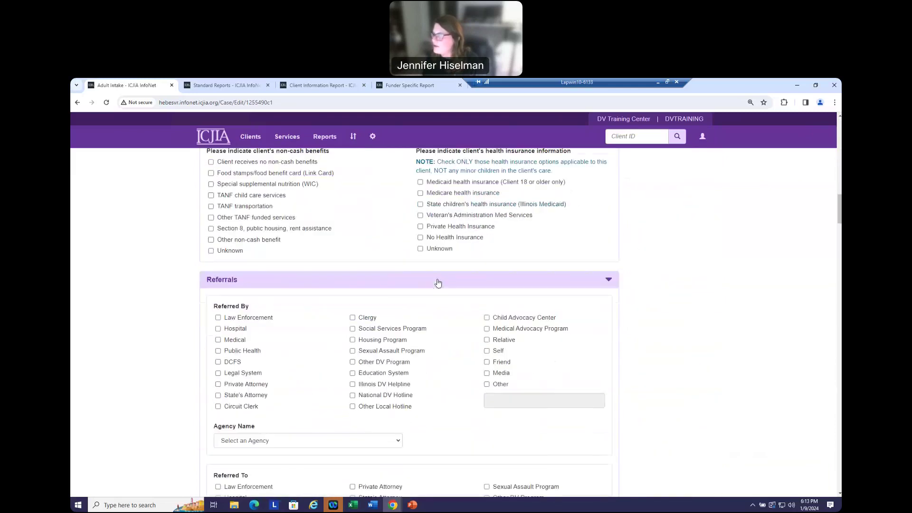
scroll(486, 184, down, 9)
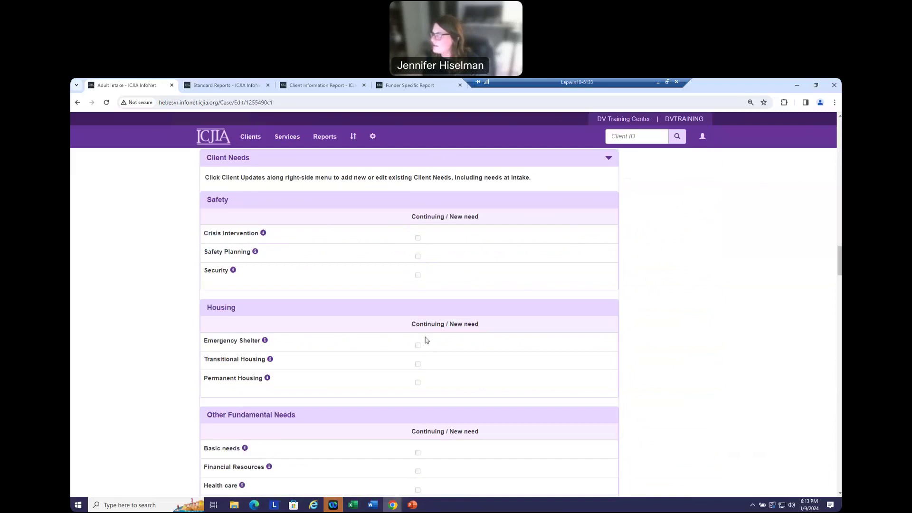
scroll(475, 389, down, 1)
scroll(502, 394, up, 4)
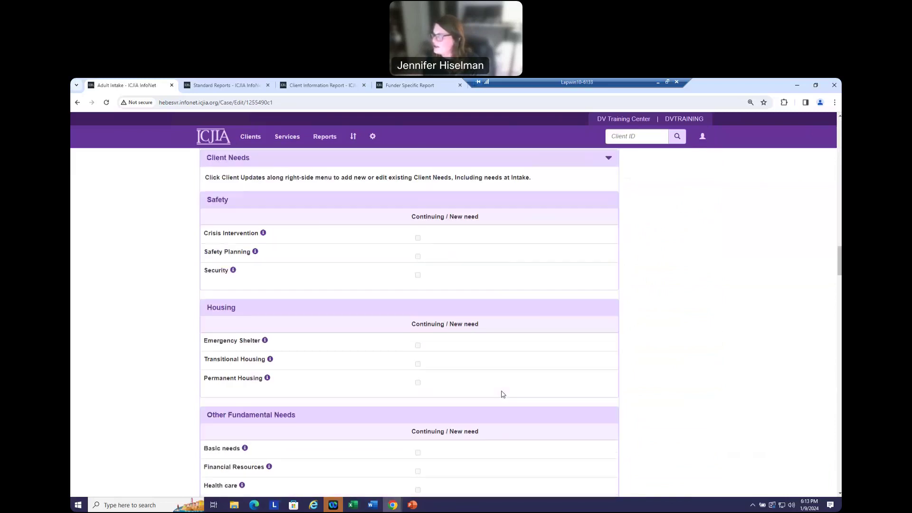
scroll(451, 399, down, 2)
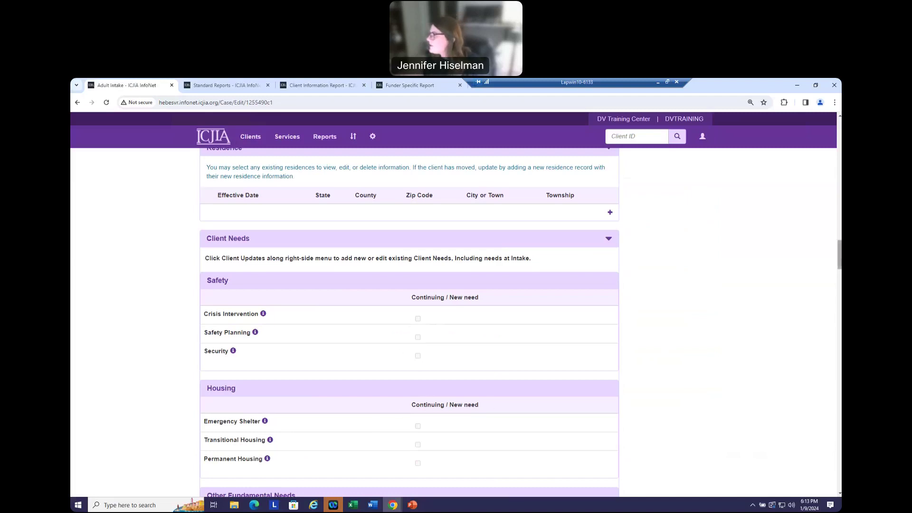
scroll(409, 323, up, 15)
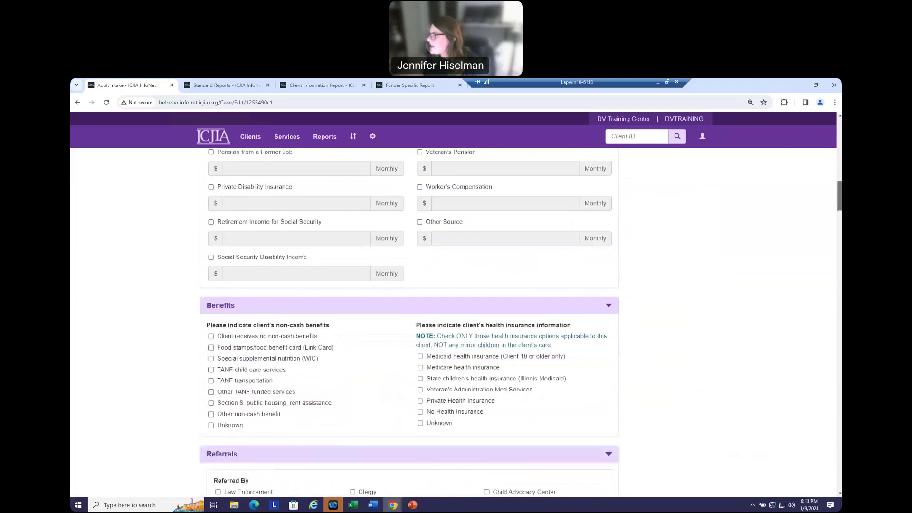
scroll(840, 148, up, 10)
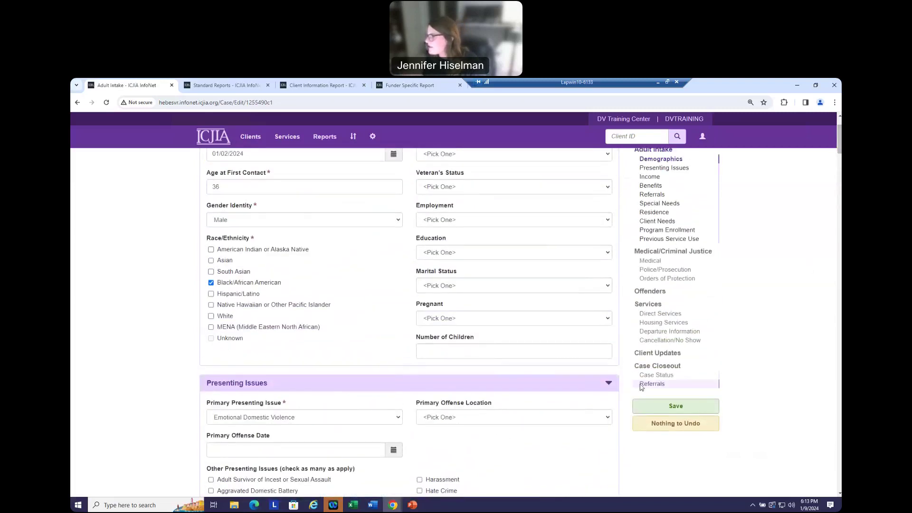
- Edit the intake record in the Client Updates, mark Crisis Intervention and Safety Planning as continuing/new needs, and save
click(664, 354)
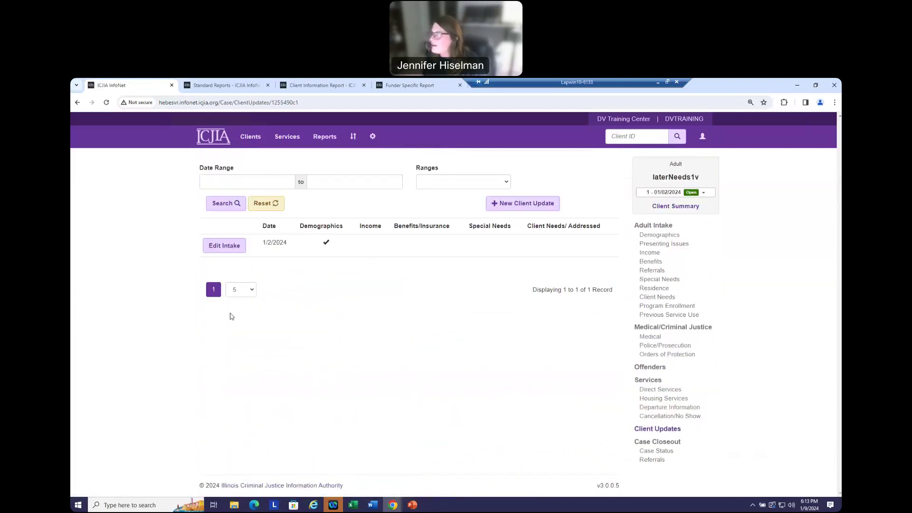
click(222, 248)
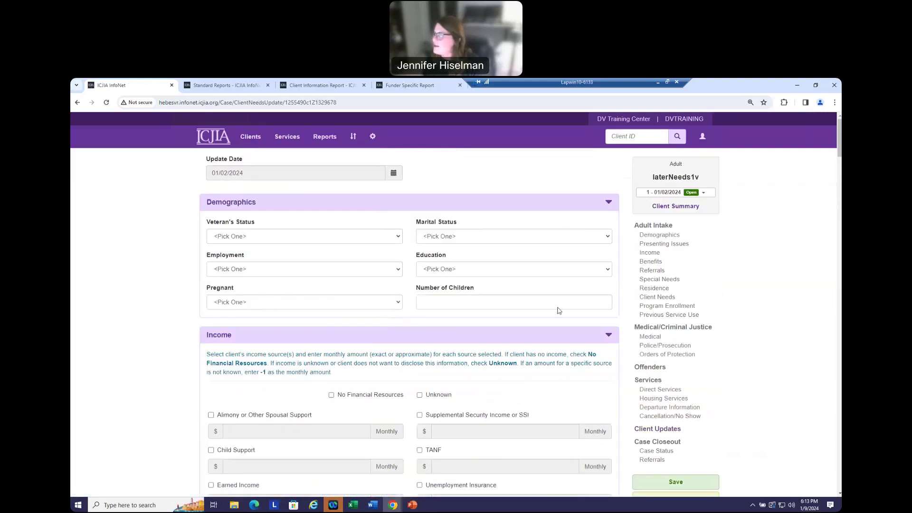
drag(839, 138, 839, 220)
click(418, 265)
click(418, 284)
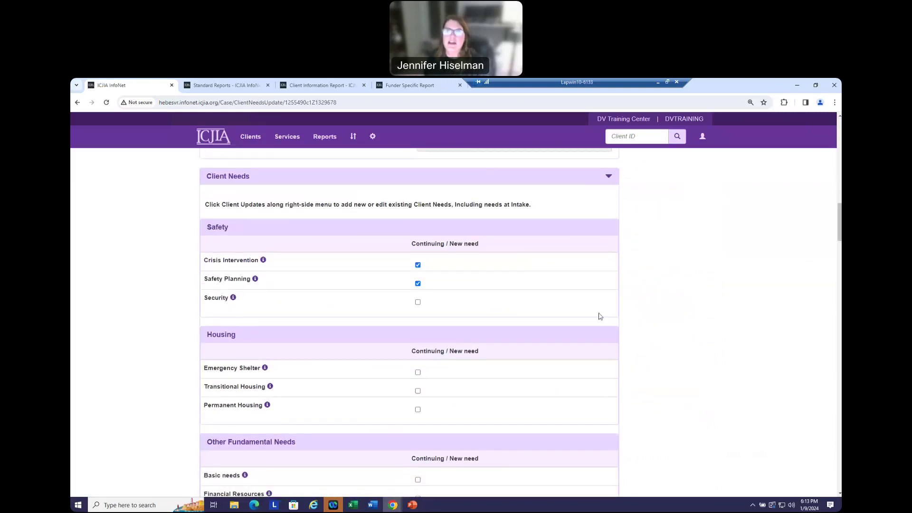
scroll(839, 222, up, 12)
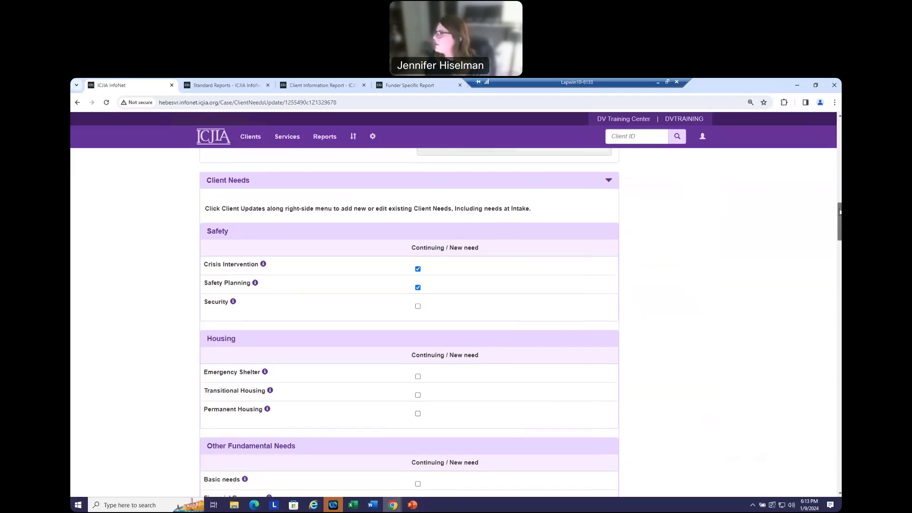
click(685, 318)
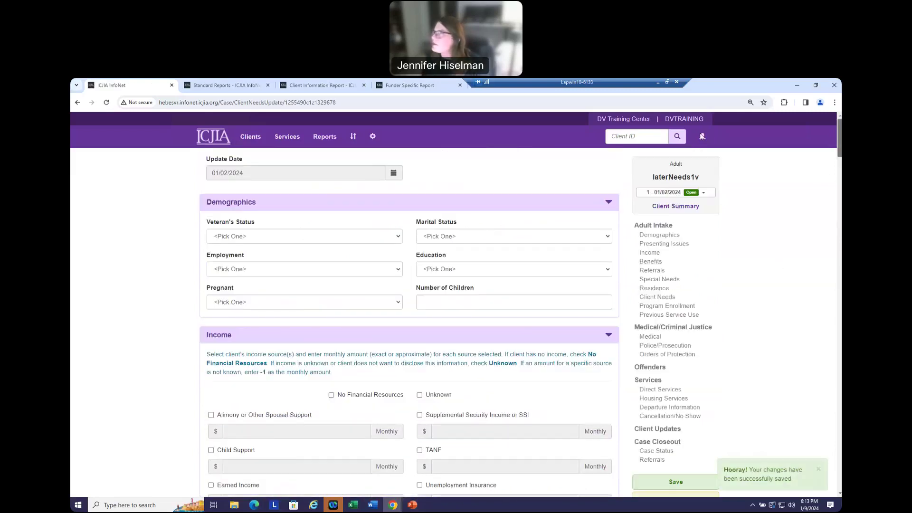
- Return to the case search and find clients first contacted between 07/01/2023 and 01/09/2024
click(258, 140)
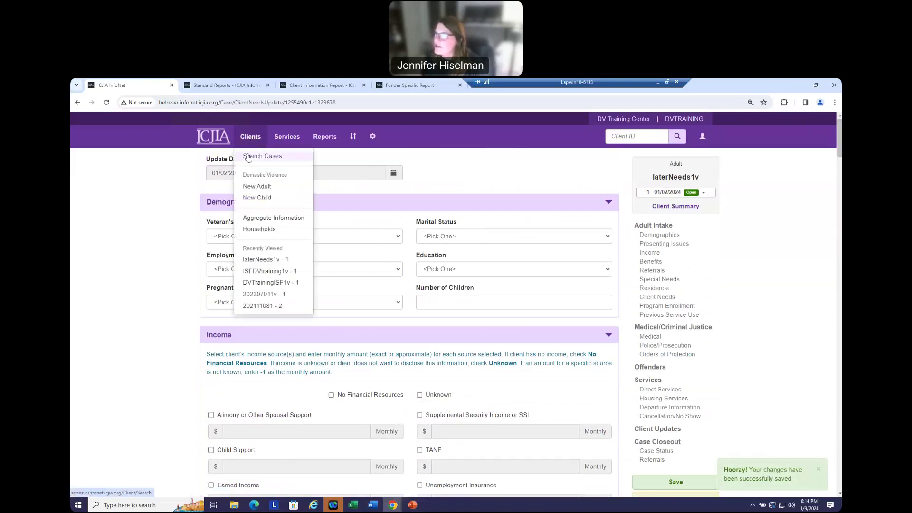
click(247, 157)
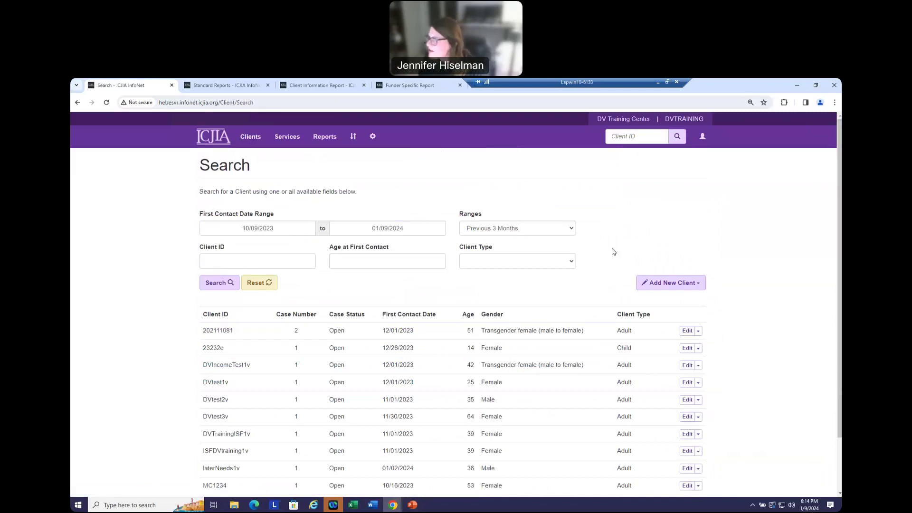
drag(244, 227, 256, 227)
click(242, 228)
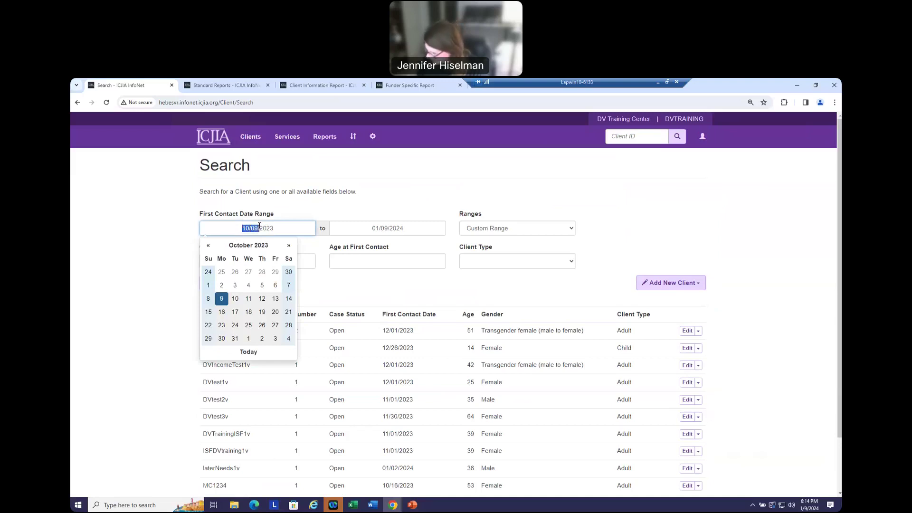
text(7/1)
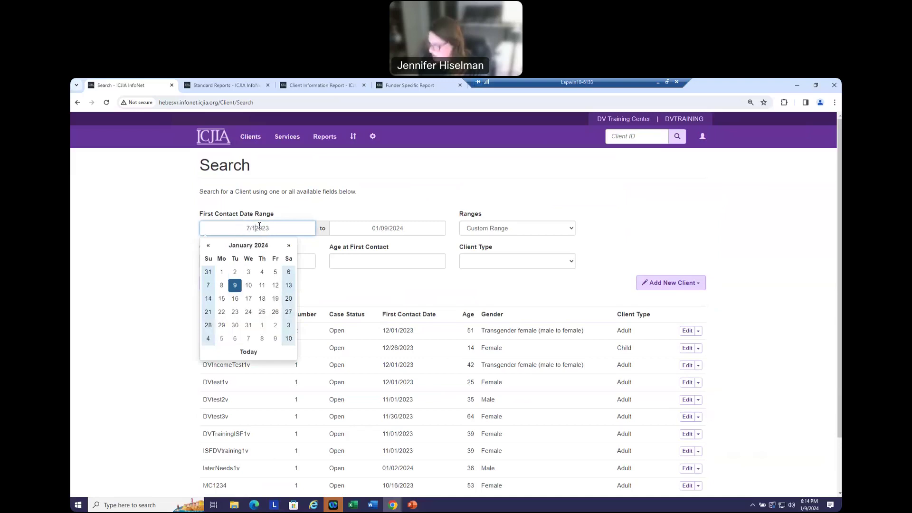
text(/)
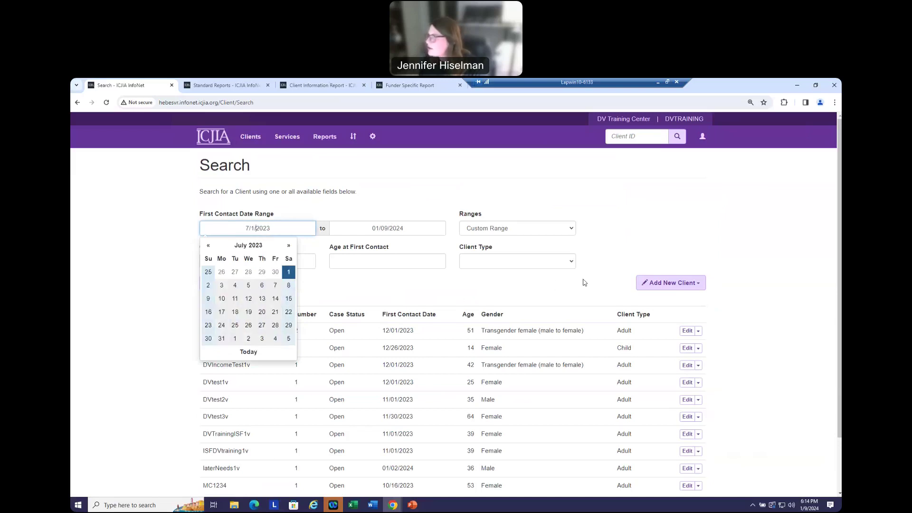
click(217, 283)
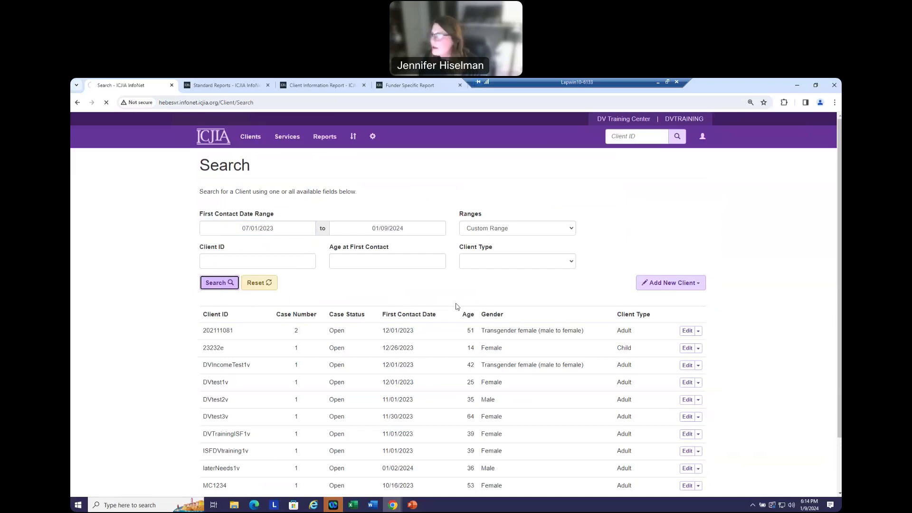
- Open the 53-year-old adult client's case first contacted on 07/01/2023 and review its intake from Presenting Issues to Client Needs
scroll(288, 322, down, 1)
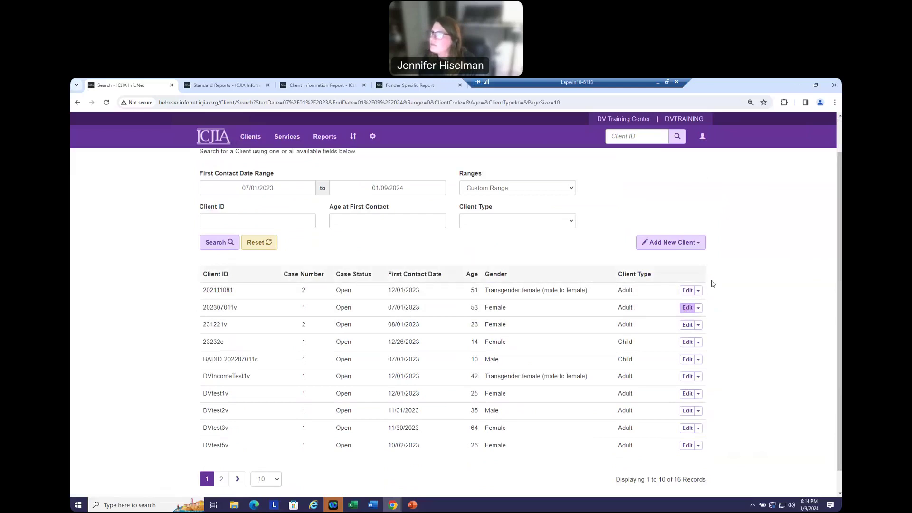
click(687, 309)
scroll(703, 285, down, 10)
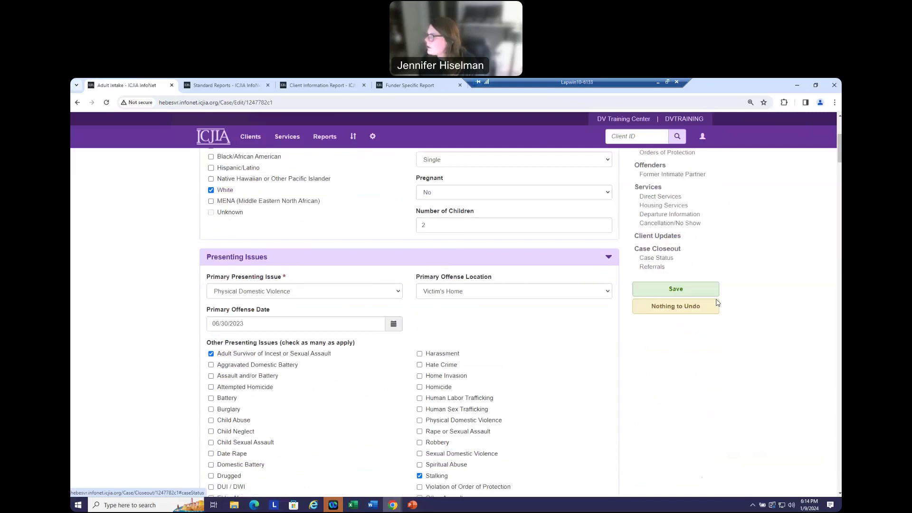
drag(840, 163, 838, 247)
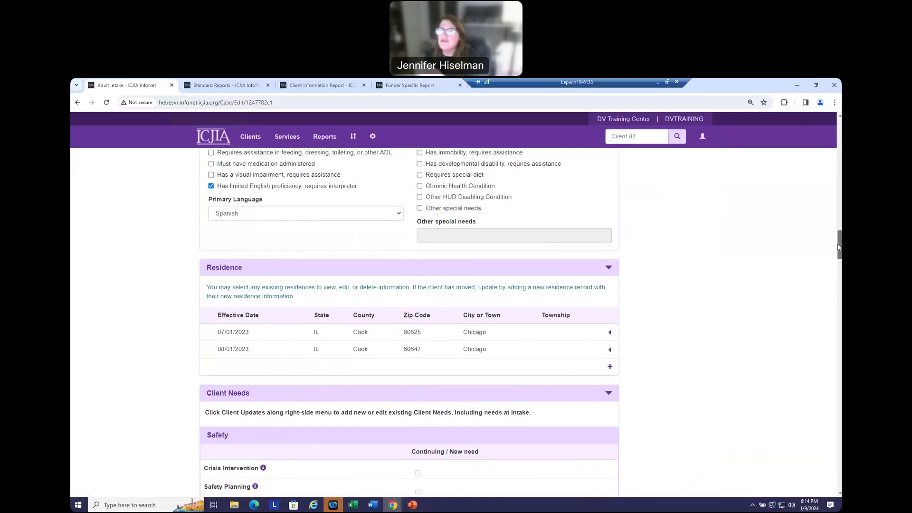
drag(838, 247, 831, 201)
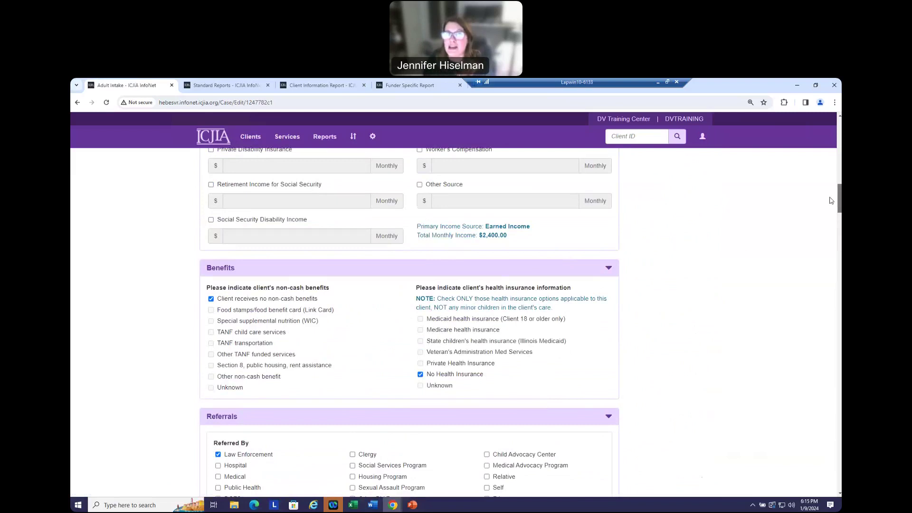
drag(829, 197, 825, 147)
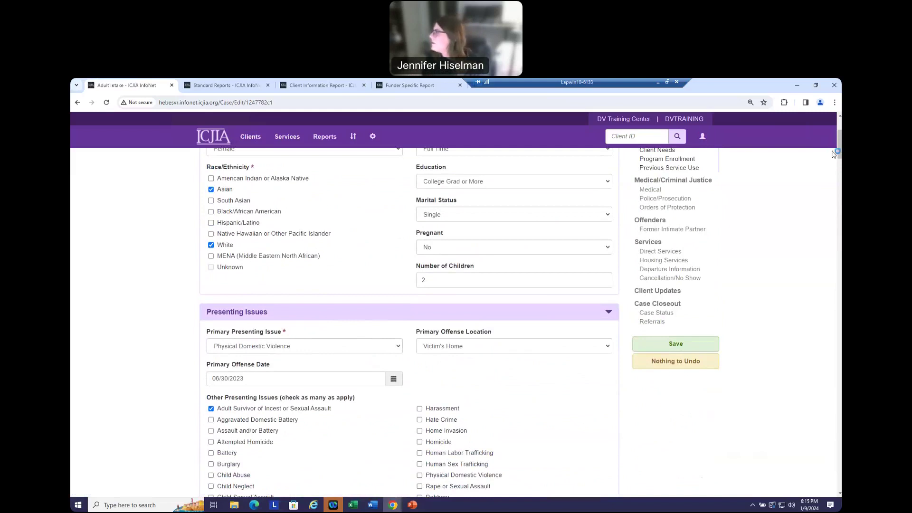
scroll(828, 190, up, 3)
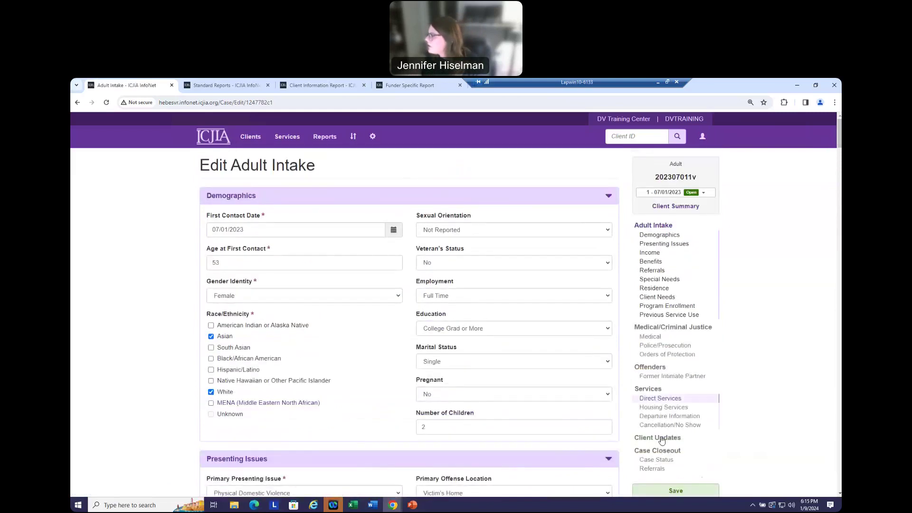
- Start a new Client Update for this client with the Update Date 01/02/2024
click(668, 442)
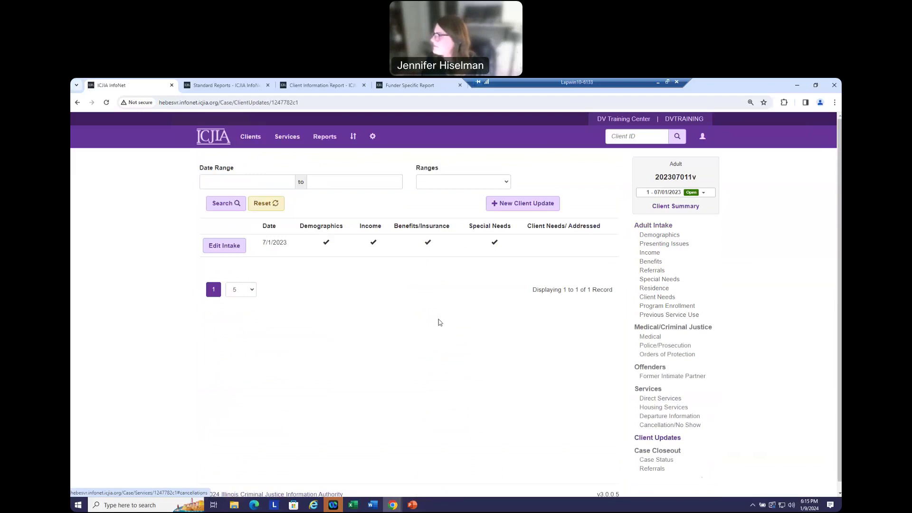
click(528, 206)
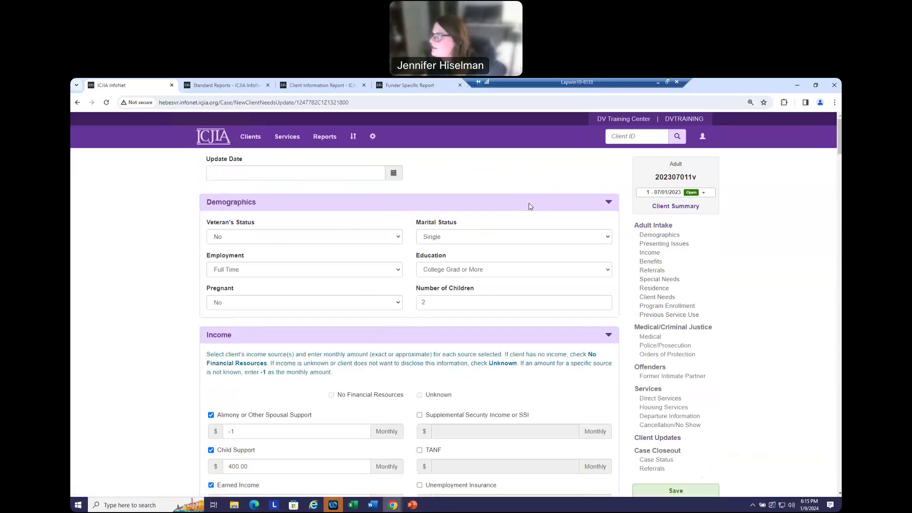
click(261, 174)
text(1/)
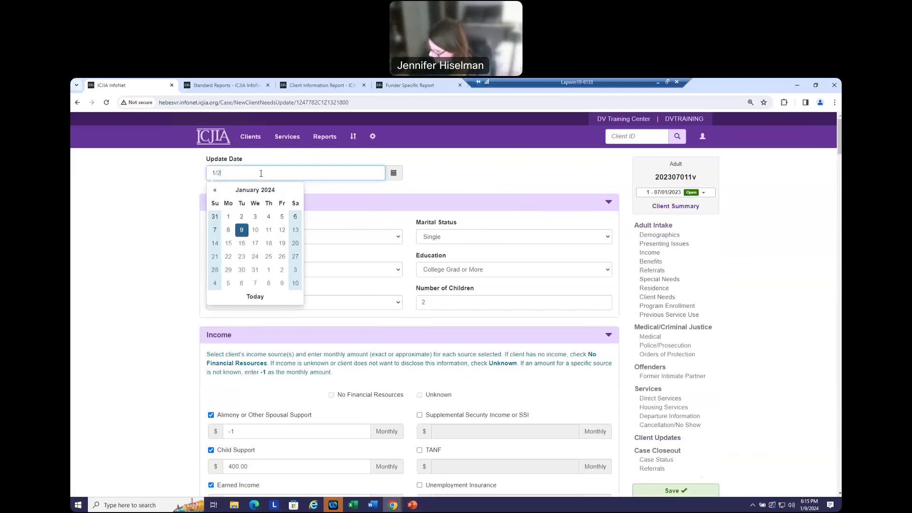
text(2/24)
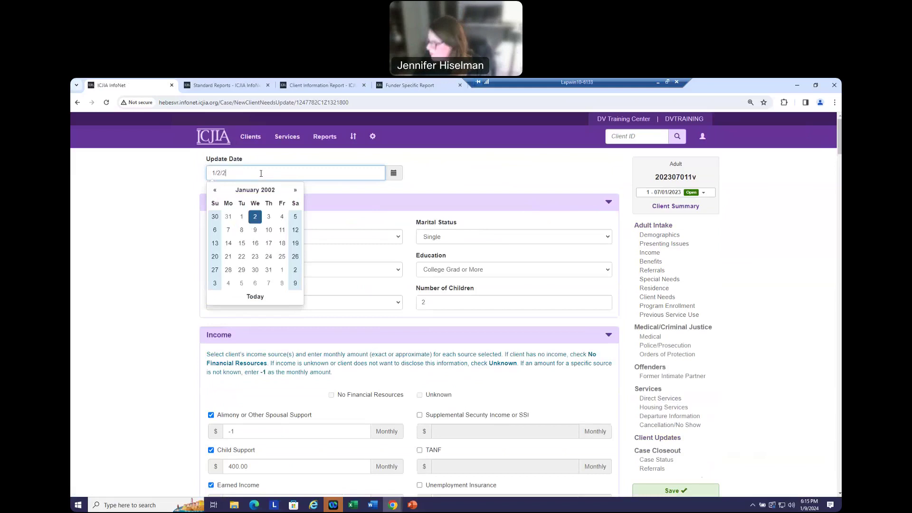
click(504, 167)
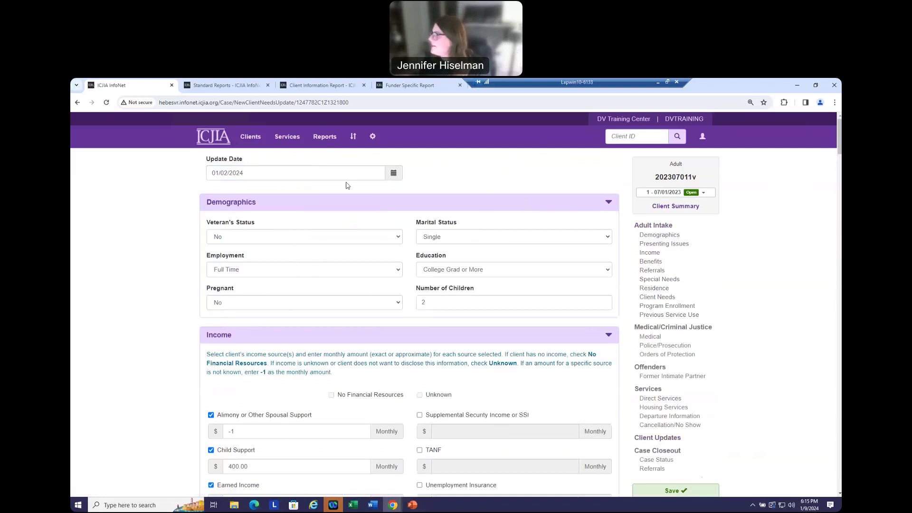
scroll(840, 172, down, 12)
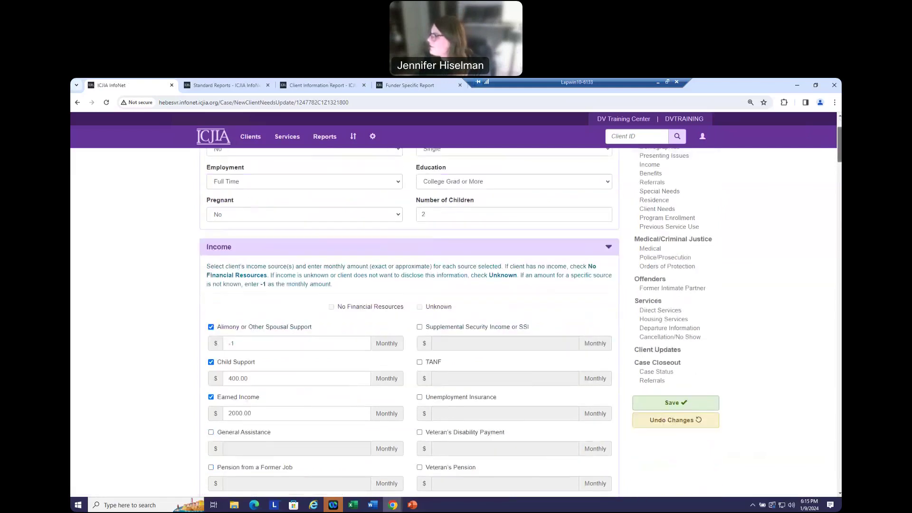
- Mark Crisis Intervention, Safety Planning, Emergency Shelter, Basic needs and Financial Resources as continuing/new needs in the Client Update
scroll(832, 226, down, 3)
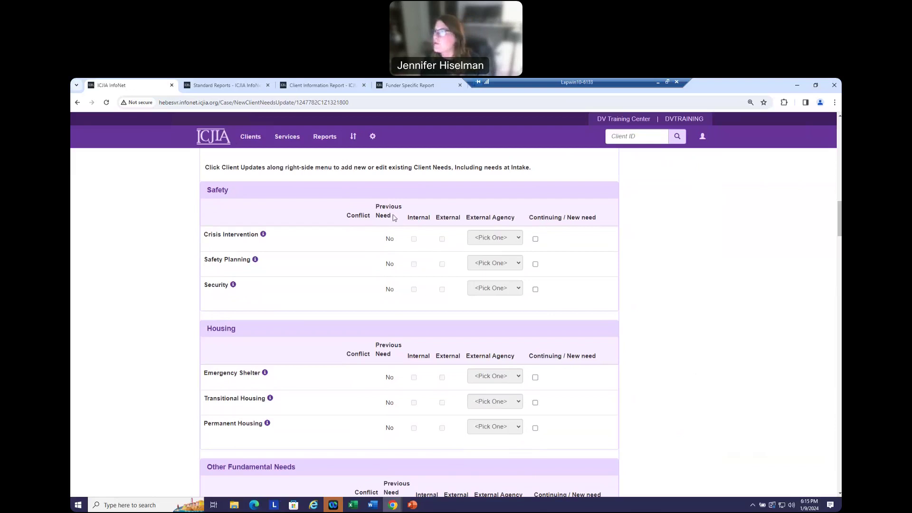
click(535, 239)
click(536, 265)
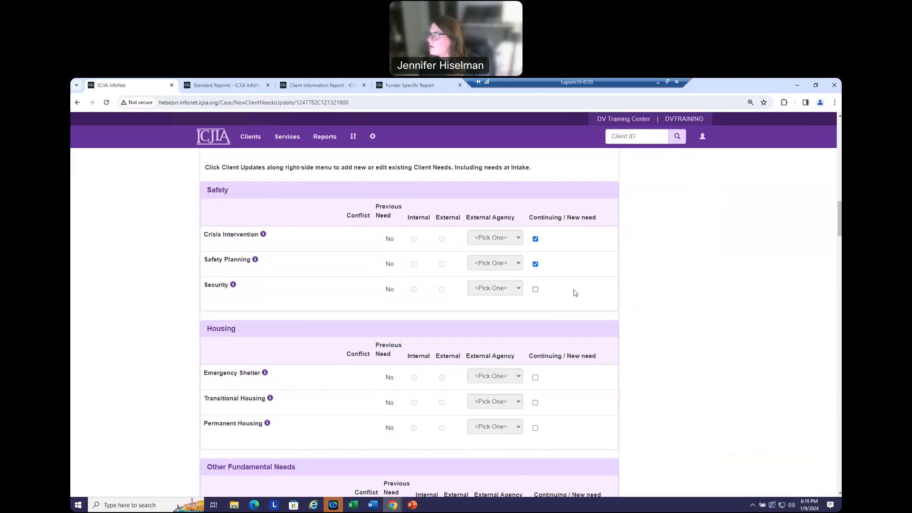
scroll(575, 293, down, 2)
click(535, 297)
scroll(576, 309, down, 5)
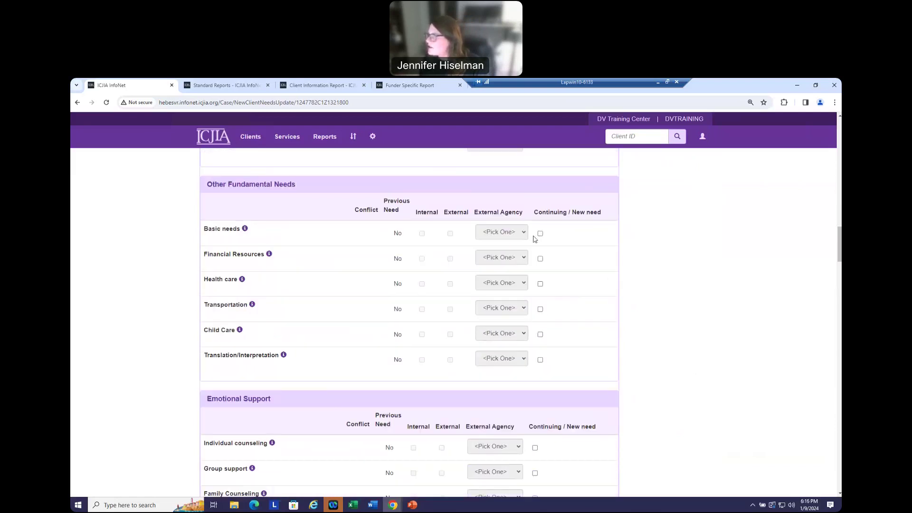
click(540, 233)
click(540, 258)
- Save the new Client Update and open the client's list of Client Updates
scroll(839, 247, up, 15)
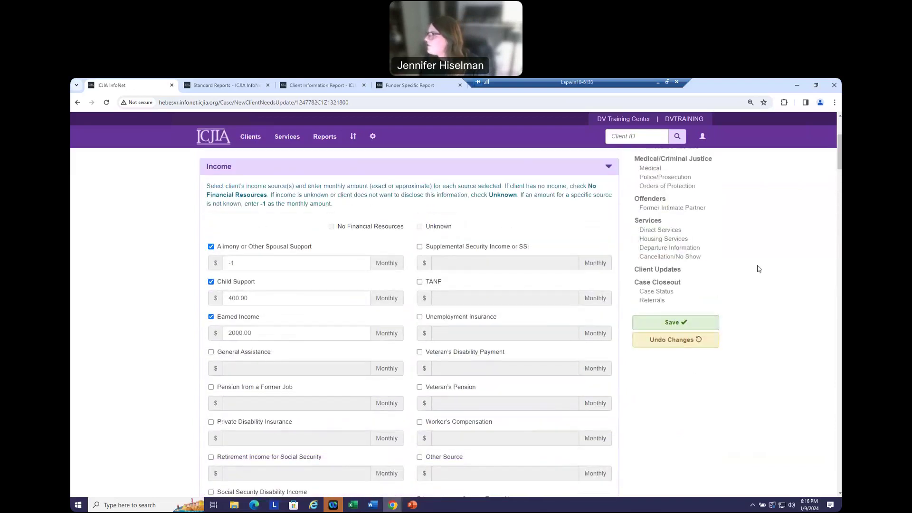
click(677, 322)
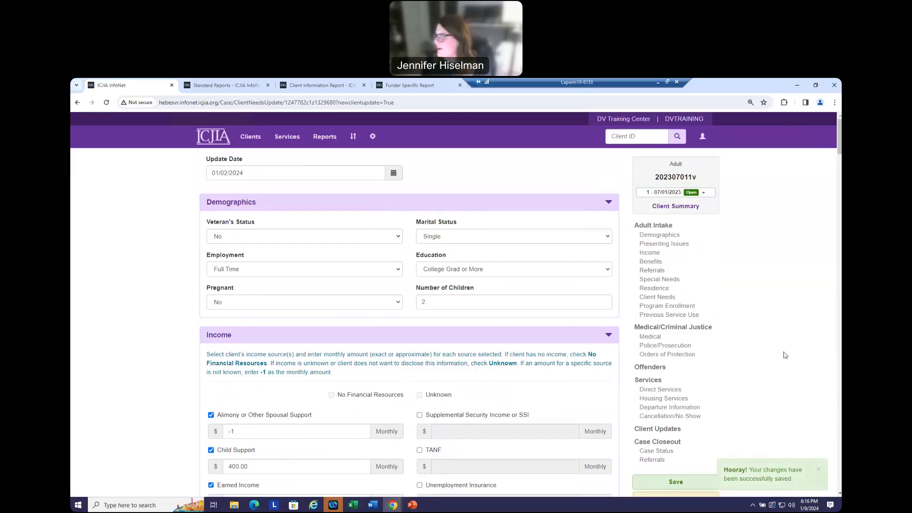
click(670, 431)
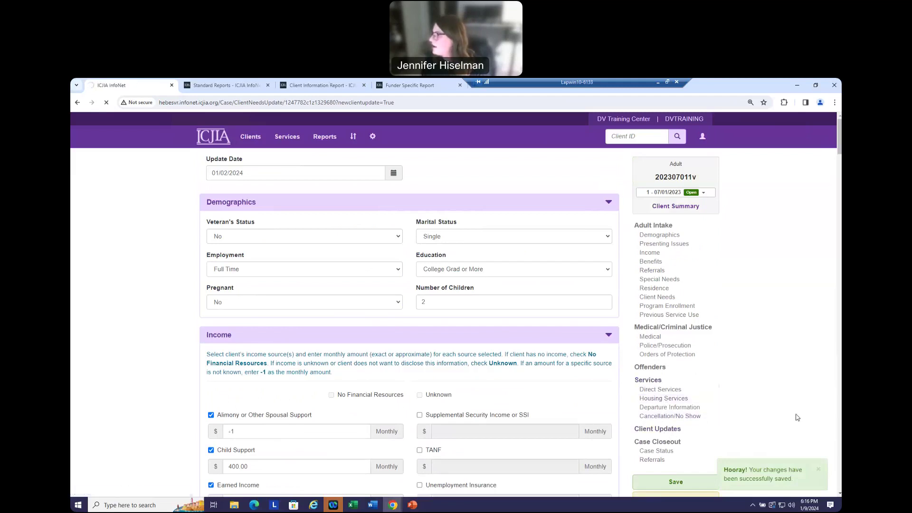